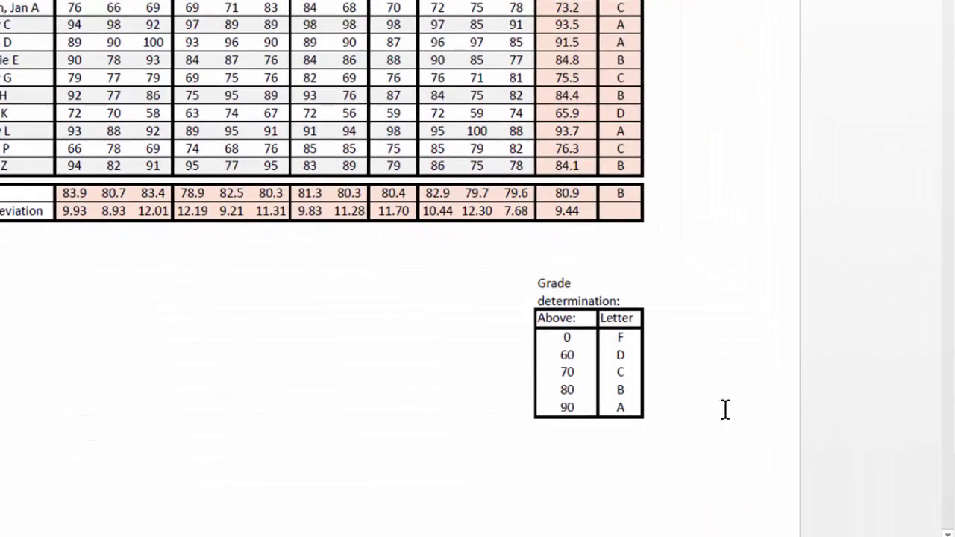
Step: Show the desktop and open Student Grade example.txt in Notepad to review the raw scores
scroll(721, 417, up, 5)
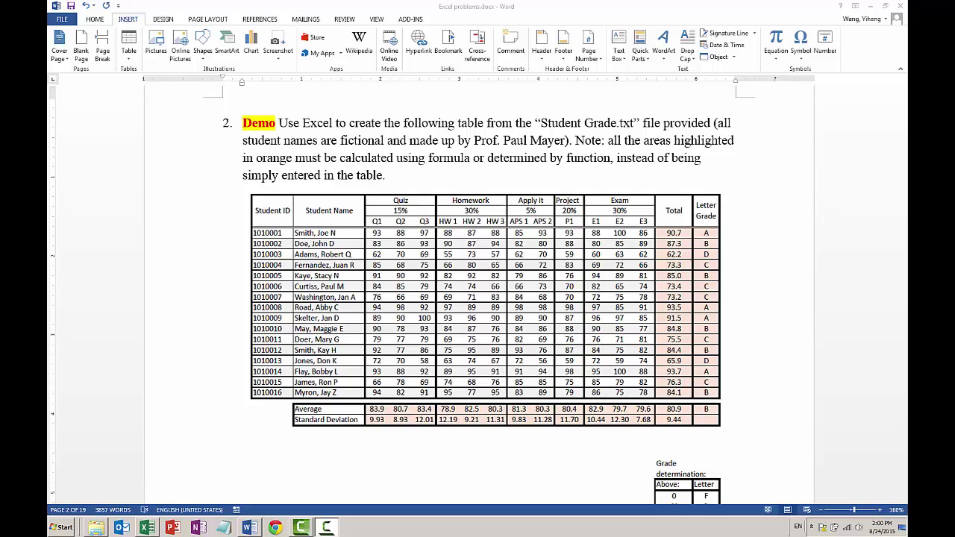
click(903, 528)
click(405, 355)
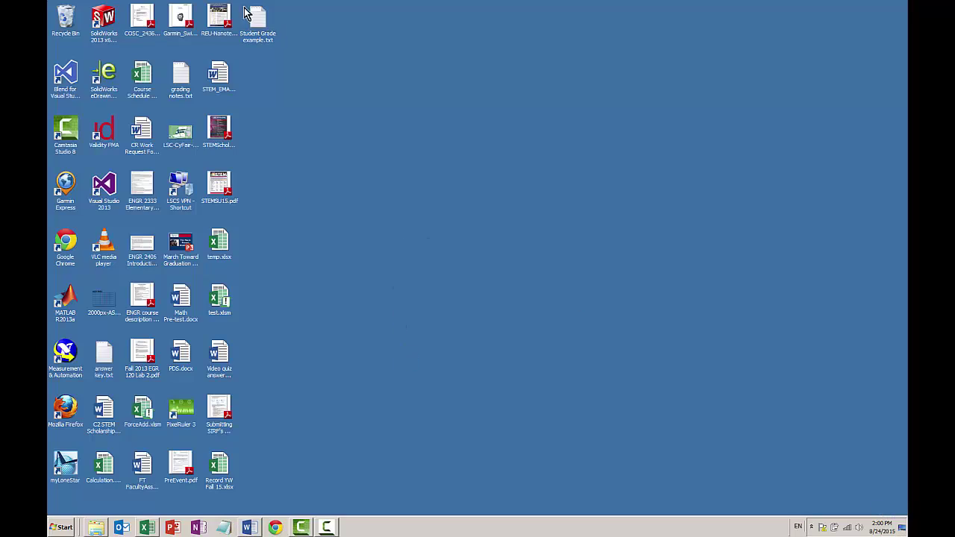
click(261, 24)
double_click(264, 28)
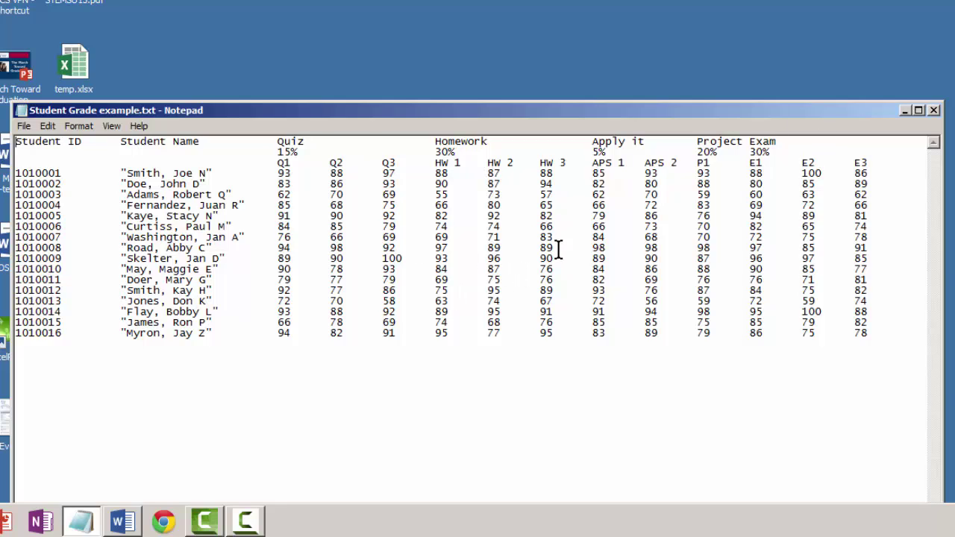
Step: Close Notepad and minimize the assignment document so the desktop shows
click(933, 111)
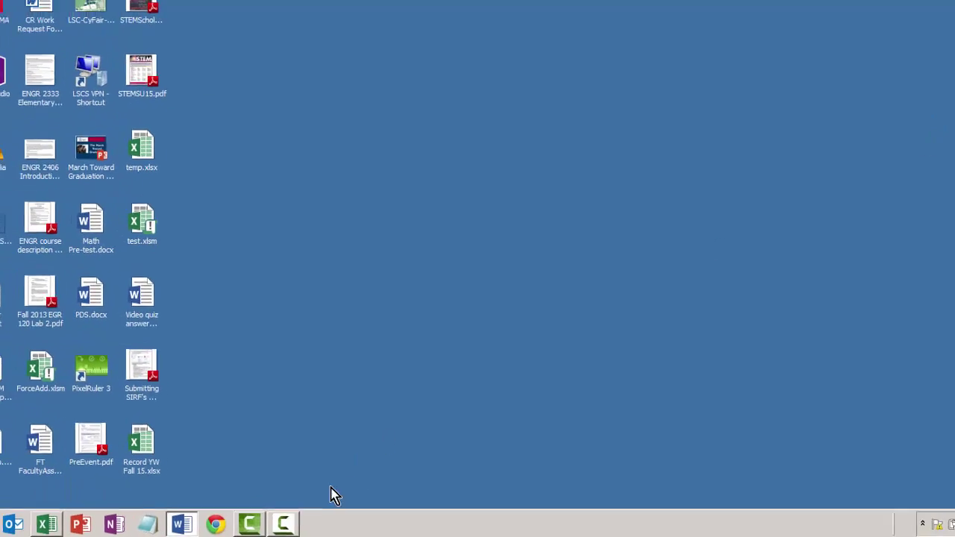
click(180, 524)
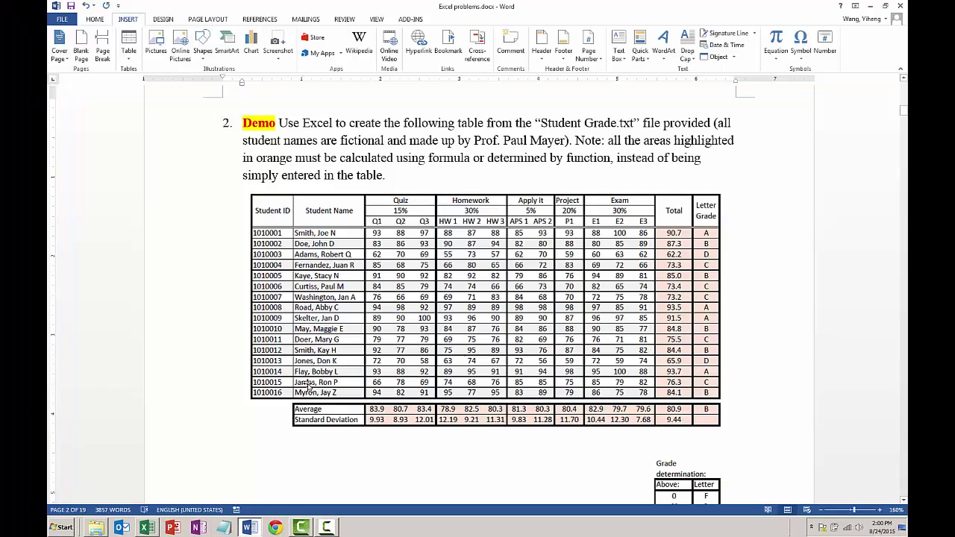
click(249, 526)
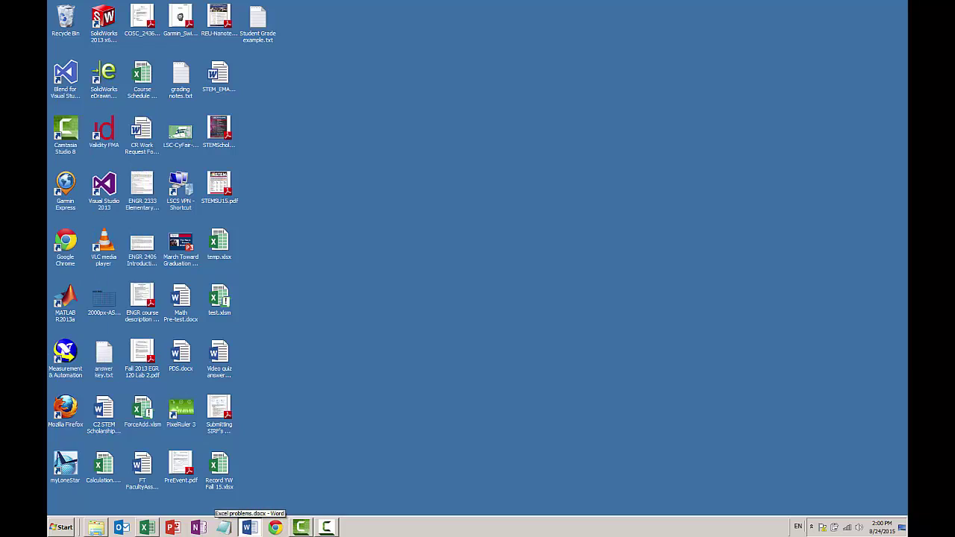
Step: Switch to Excel and add a new worksheet named 'Problem 2'
click(147, 527)
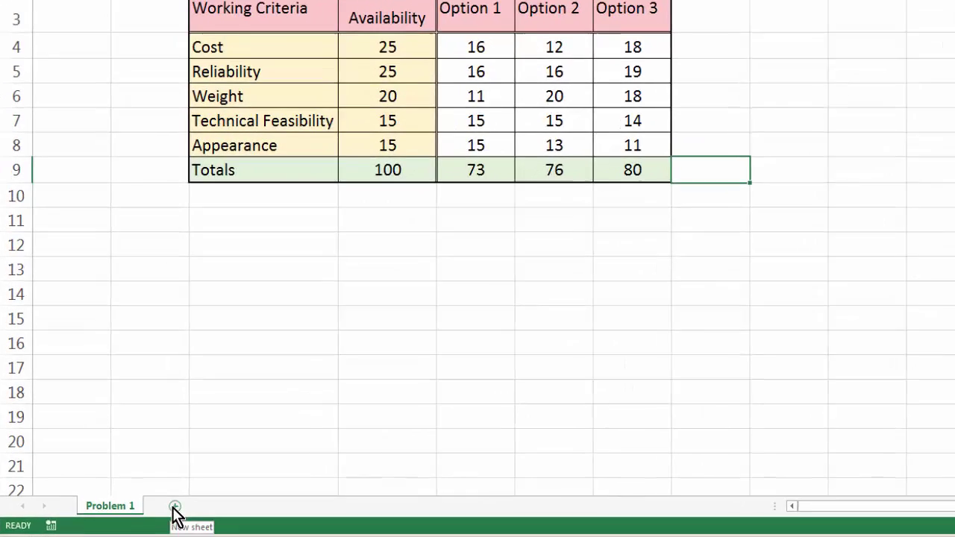
click(166, 497)
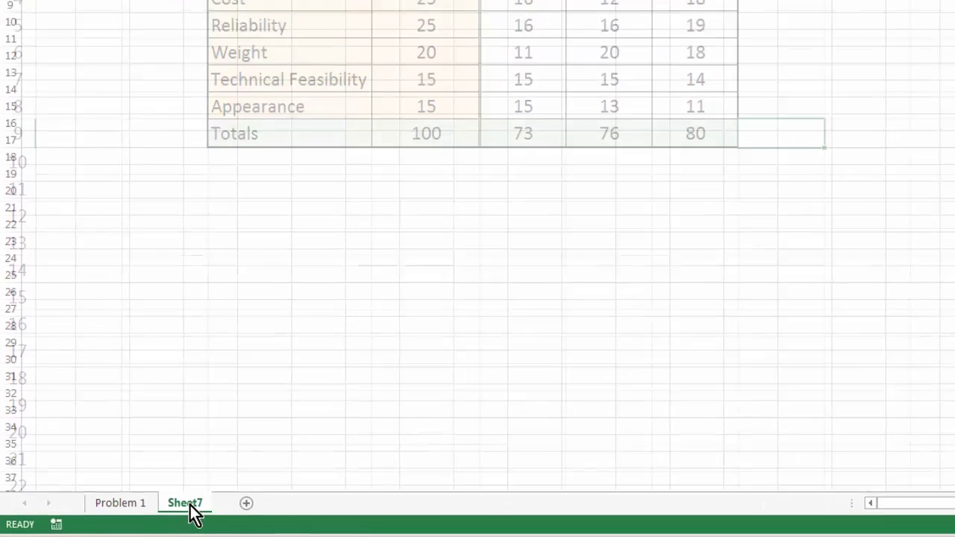
double_click(191, 505)
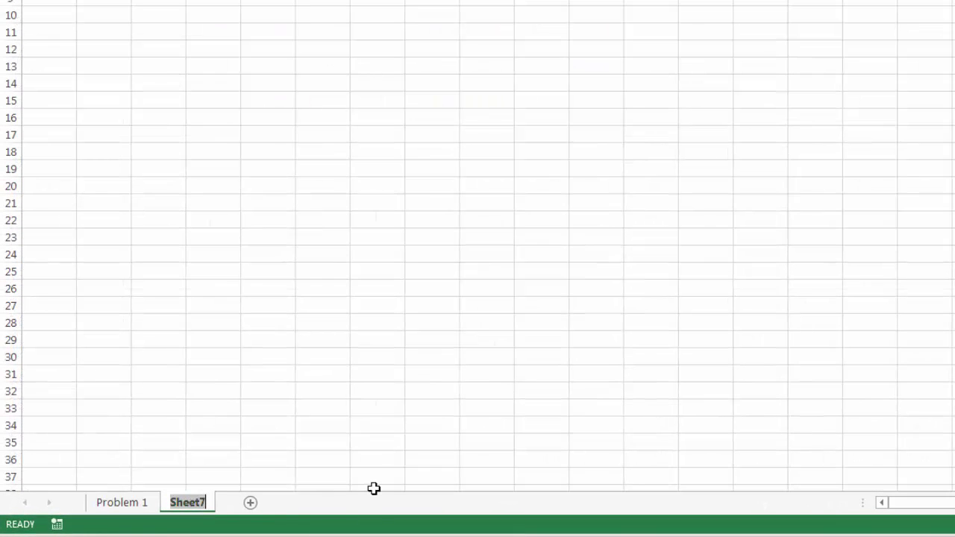
text(Problem 2)
key(Return)
Step: Select cell A1 on Problem 2 and bring up the external data import options
click(377, 356)
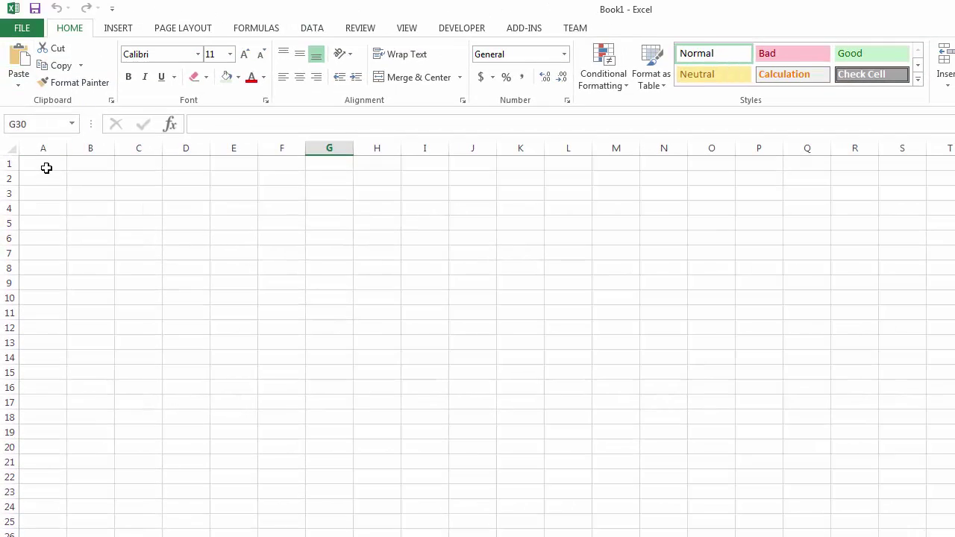
click(46, 168)
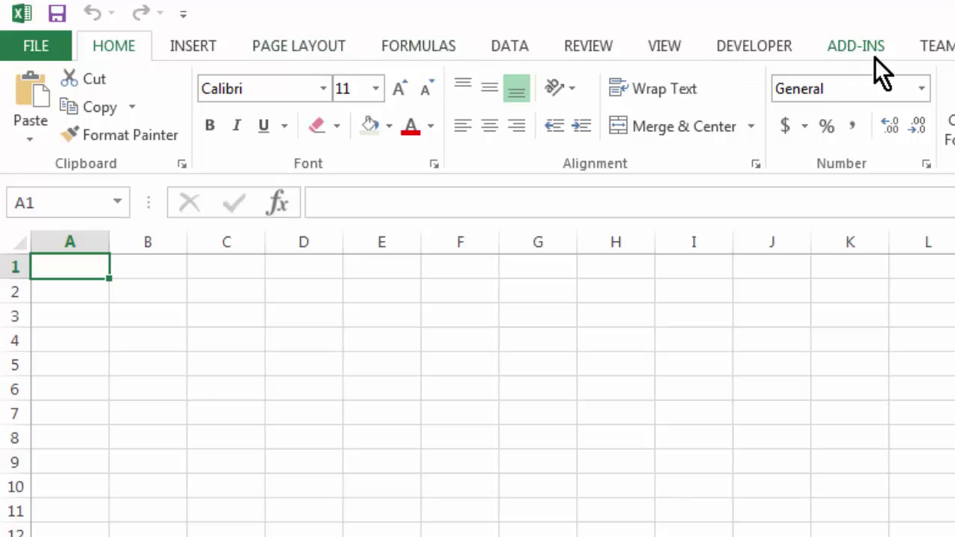
click(517, 45)
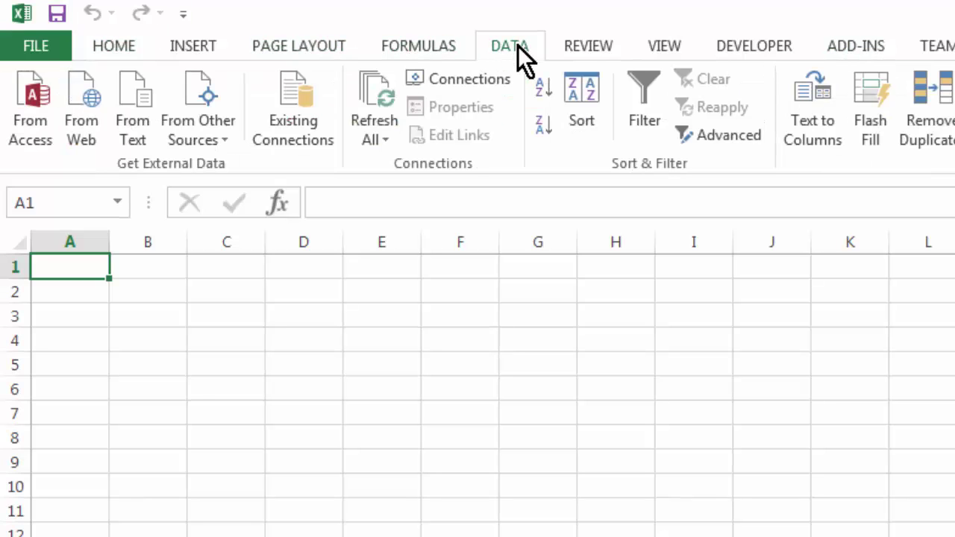
Step: Import Student Grade example.txt from the Desktop as tab-delimited, general-format data at $A$1
click(141, 88)
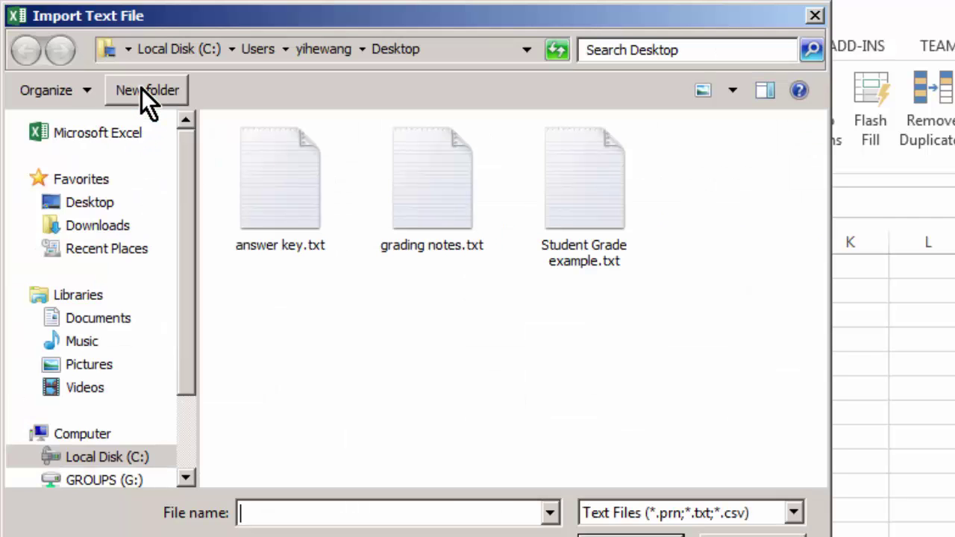
click(82, 202)
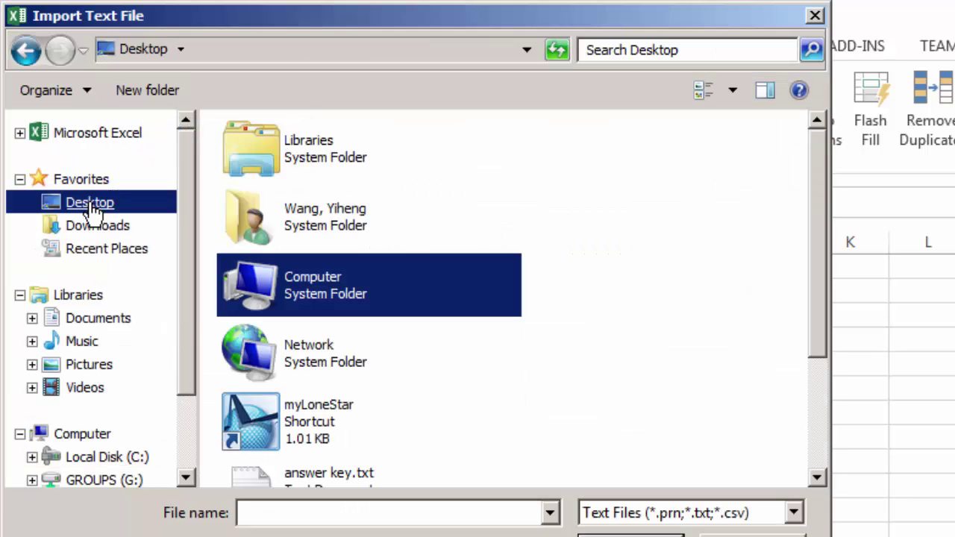
drag(823, 211, 821, 407)
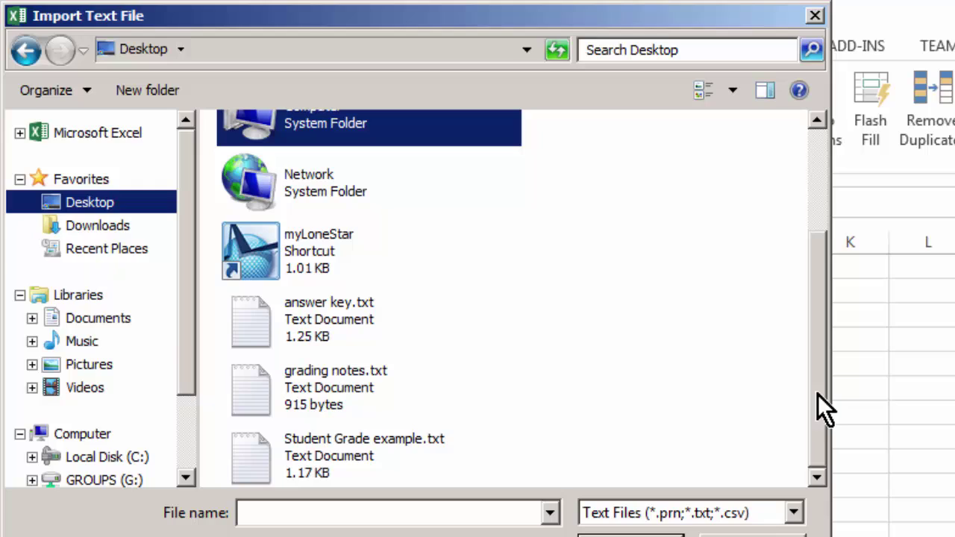
click(375, 449)
click(631, 534)
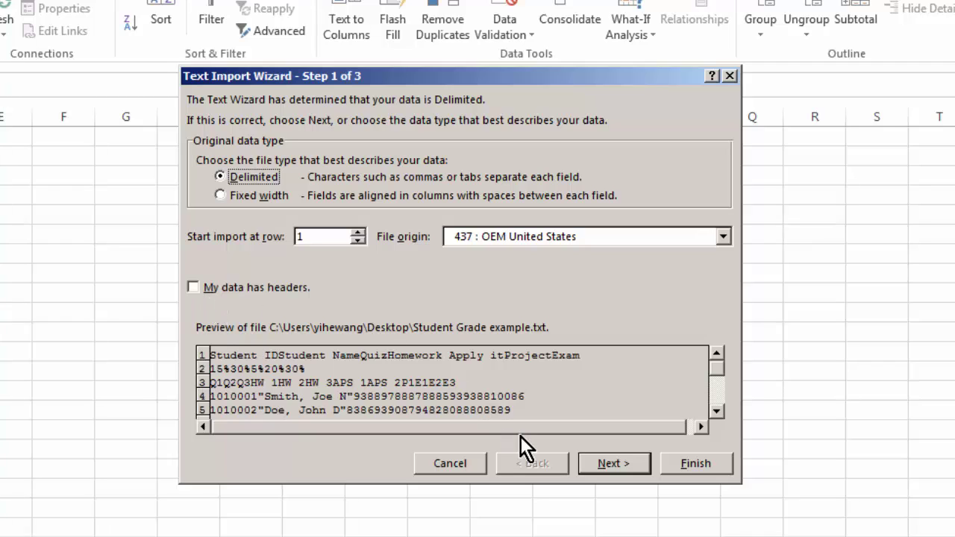
click(612, 467)
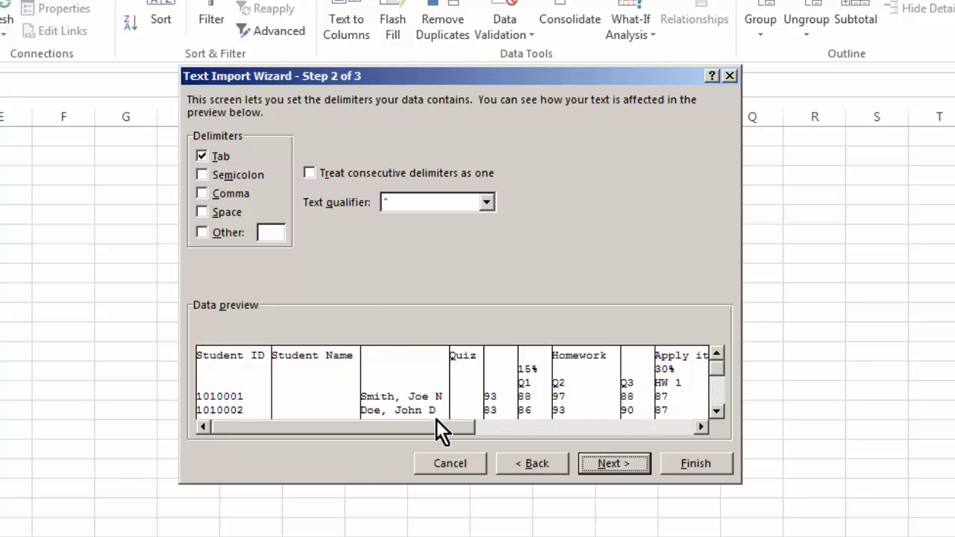
click(610, 463)
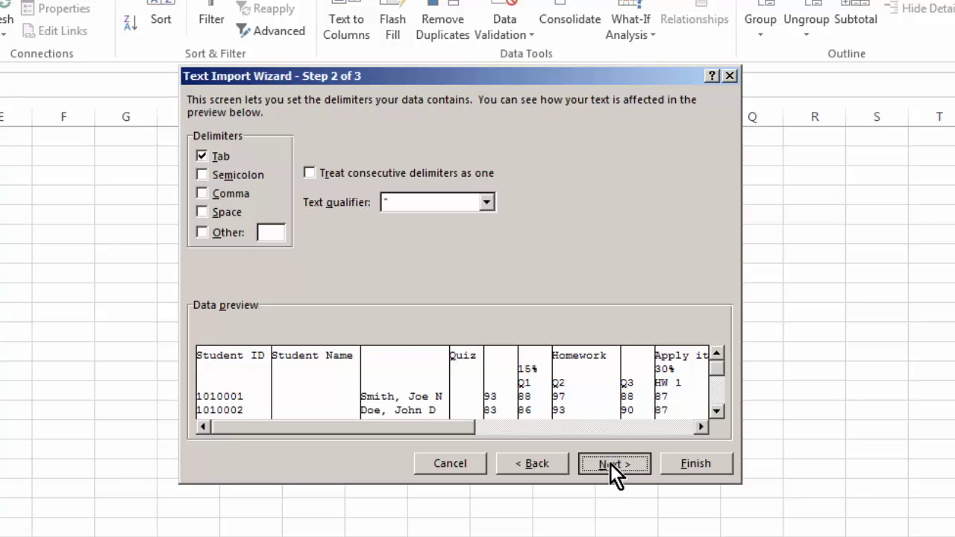
click(696, 468)
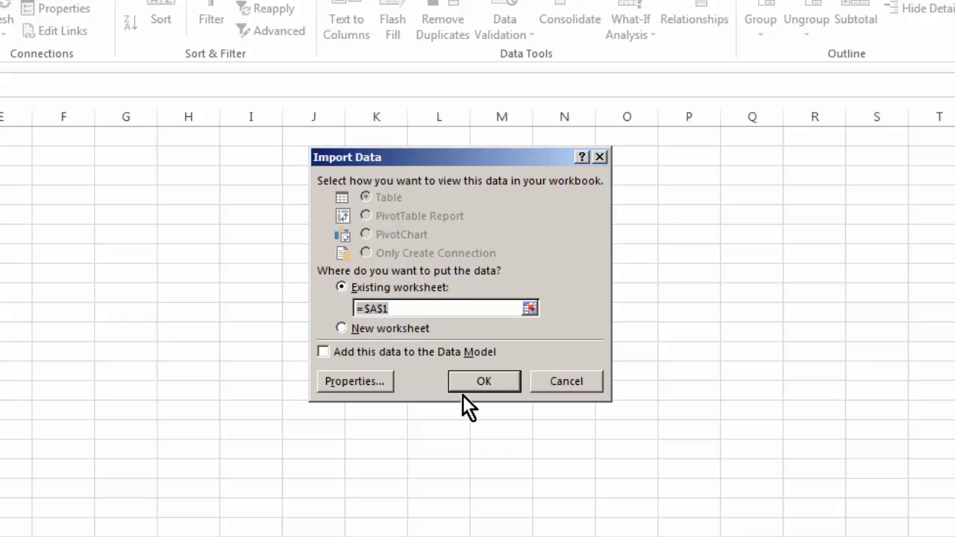
click(481, 379)
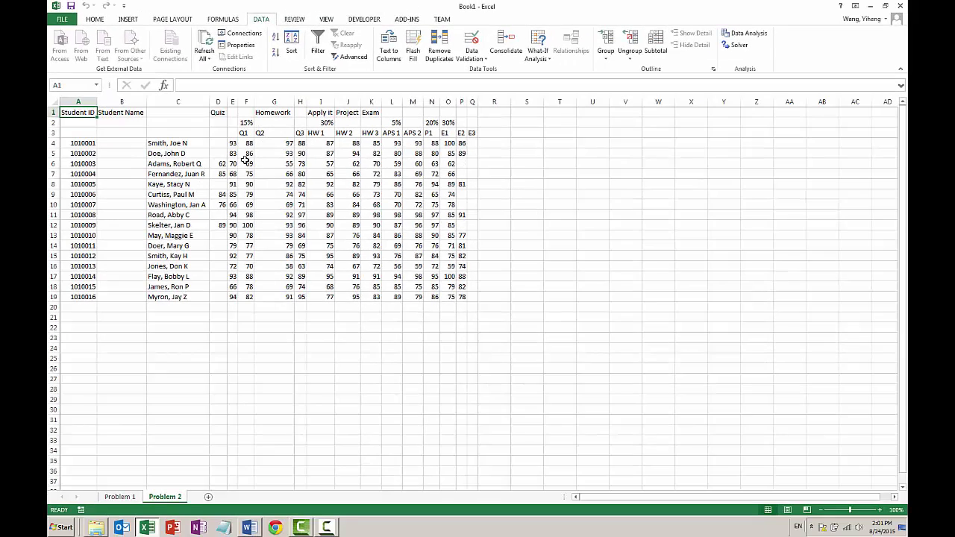
Step: Move the student names from C4:C19 into B4:B19 and delete the empty column C
drag(173, 143, 137, 270)
right_click(202, 102)
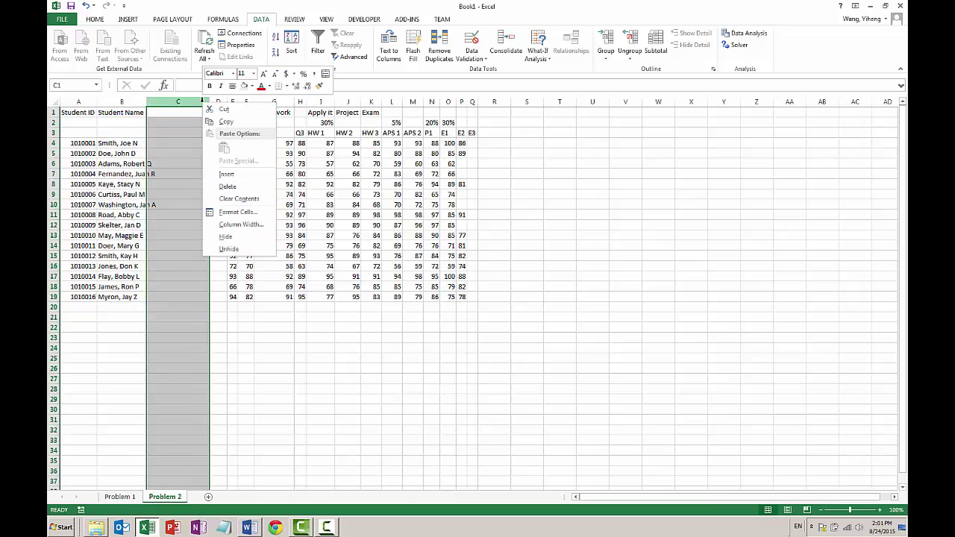
click(249, 184)
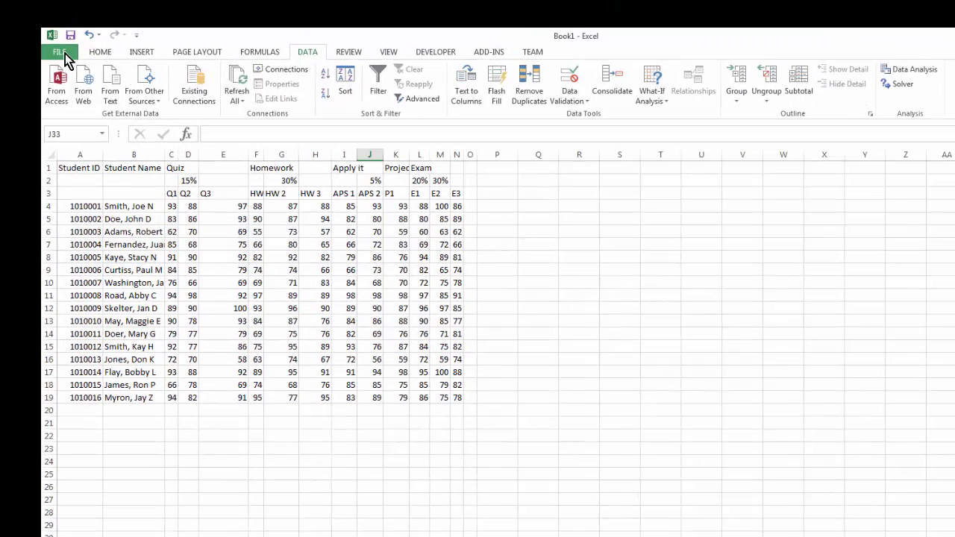
Step: Preview both printed pages of the sheet, then return to the worksheet
click(65, 53)
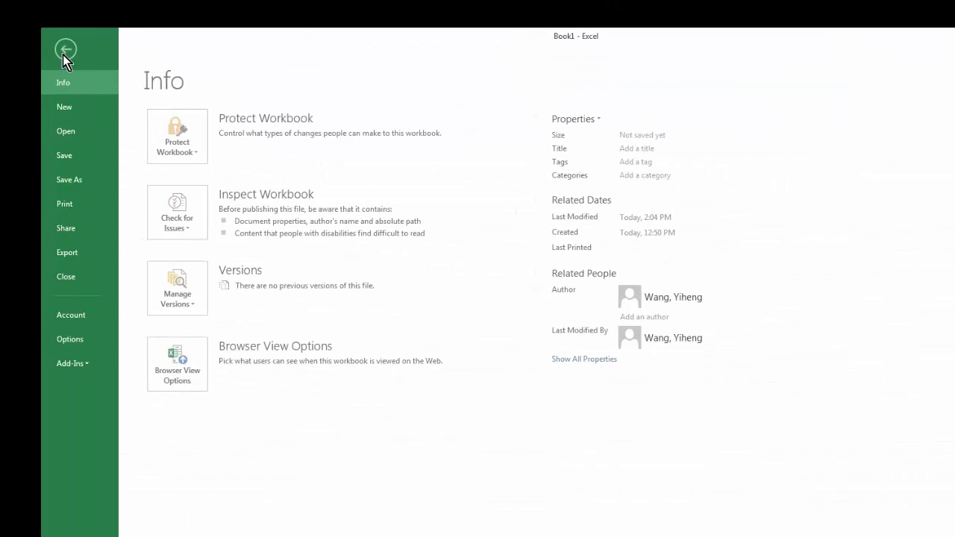
click(67, 205)
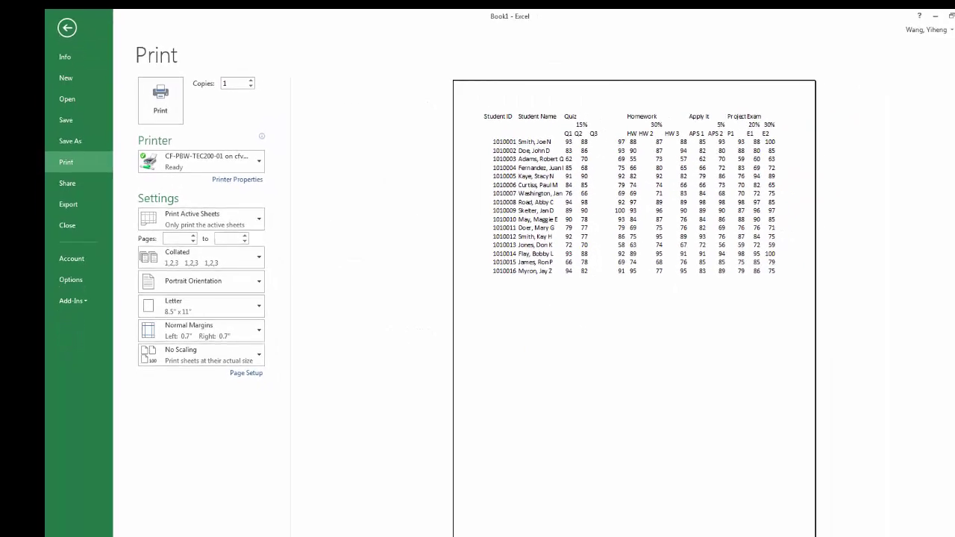
click(334, 507)
click(297, 507)
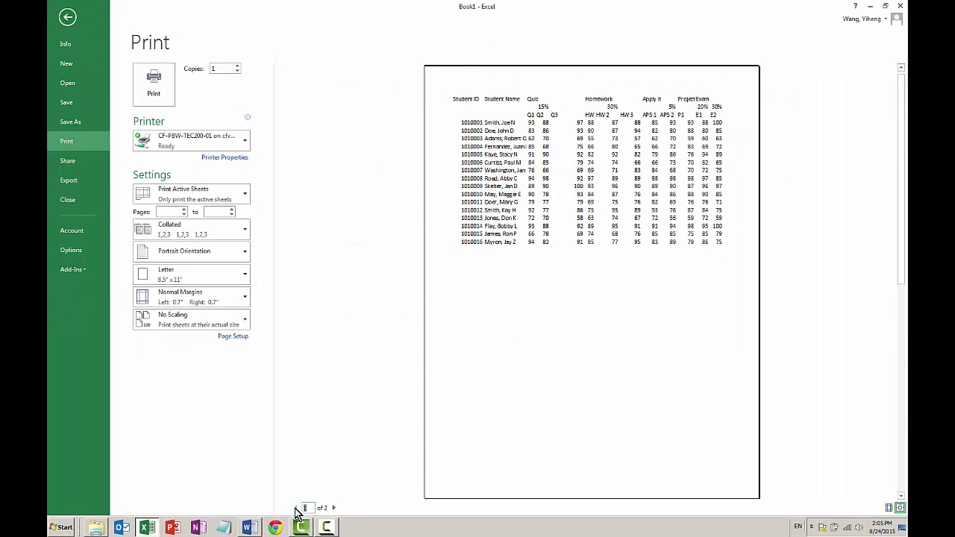
click(73, 23)
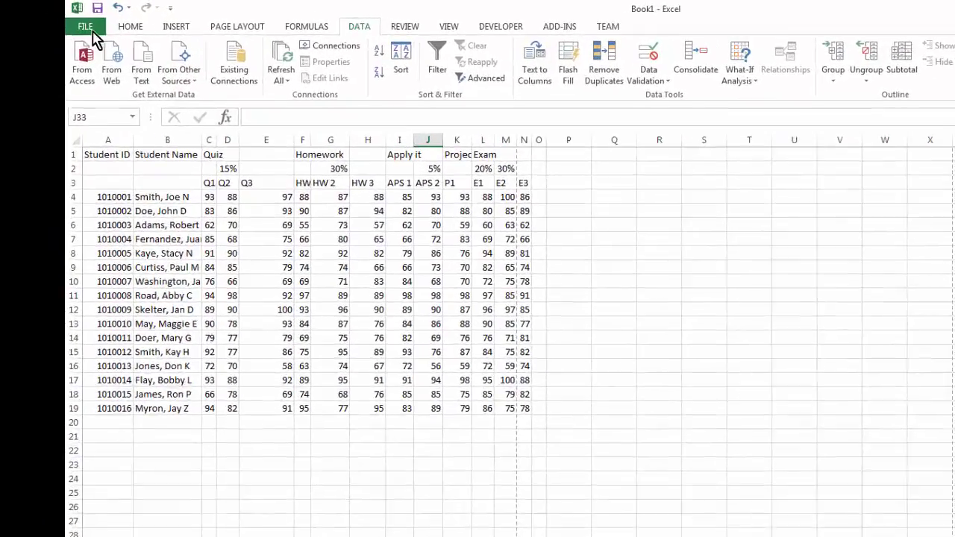
Step: Set the page orientation to Landscape and the margins to Narrow
click(99, 21)
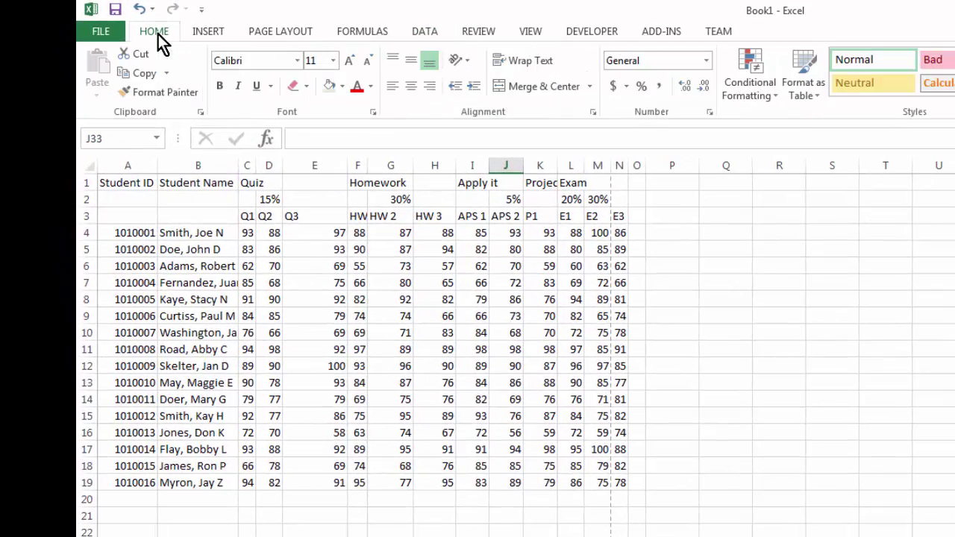
click(209, 32)
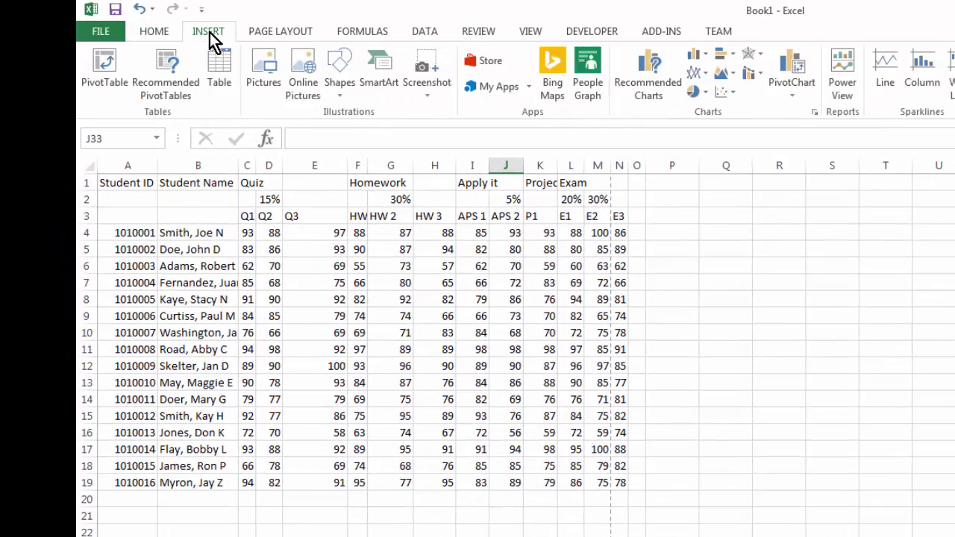
click(277, 33)
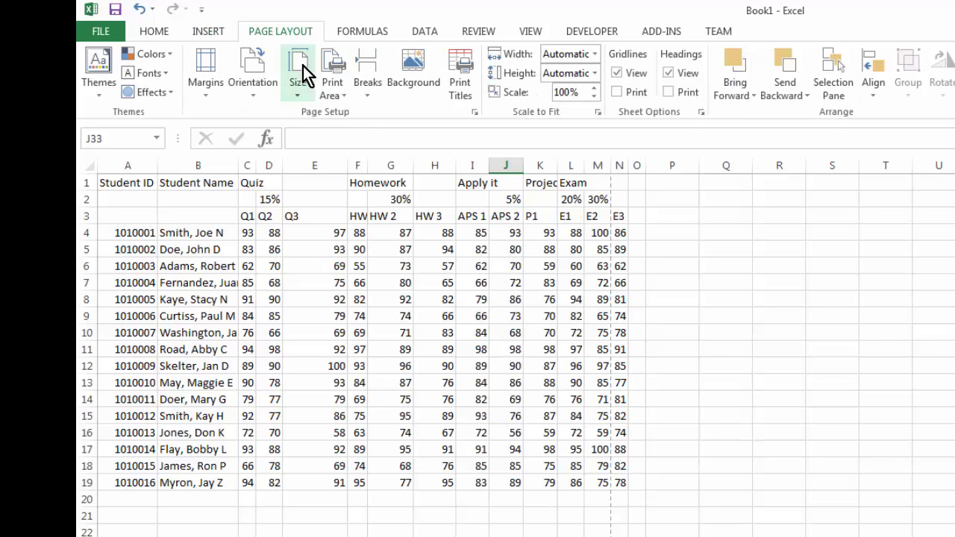
click(259, 97)
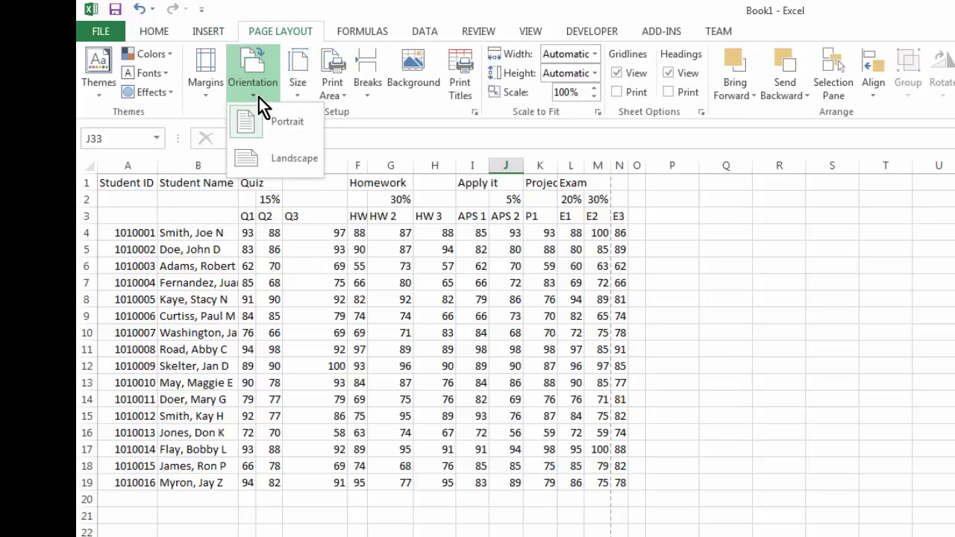
click(282, 161)
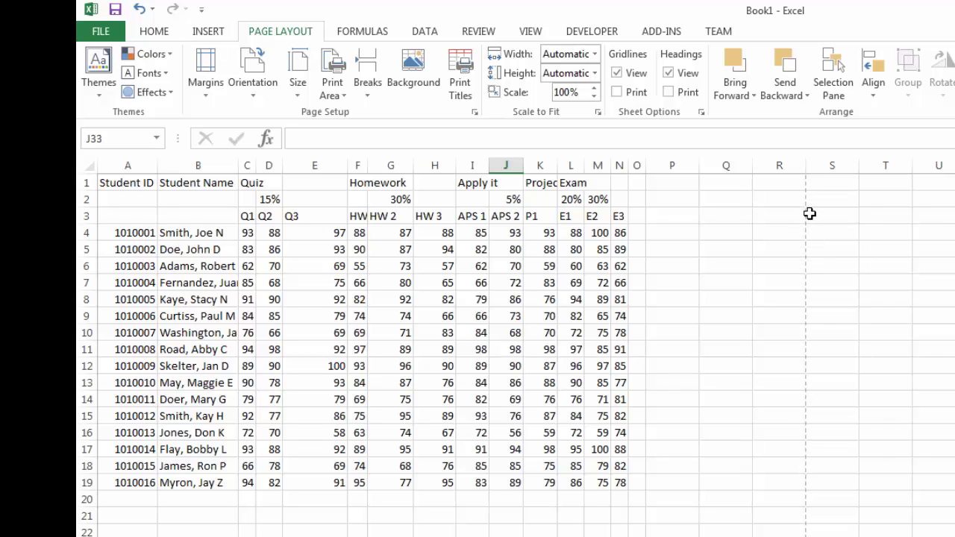
click(208, 95)
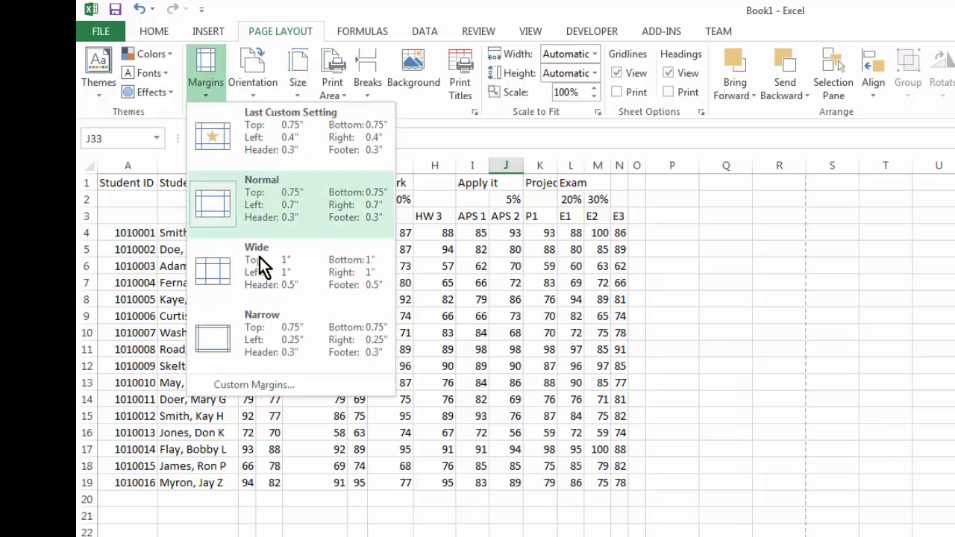
click(263, 337)
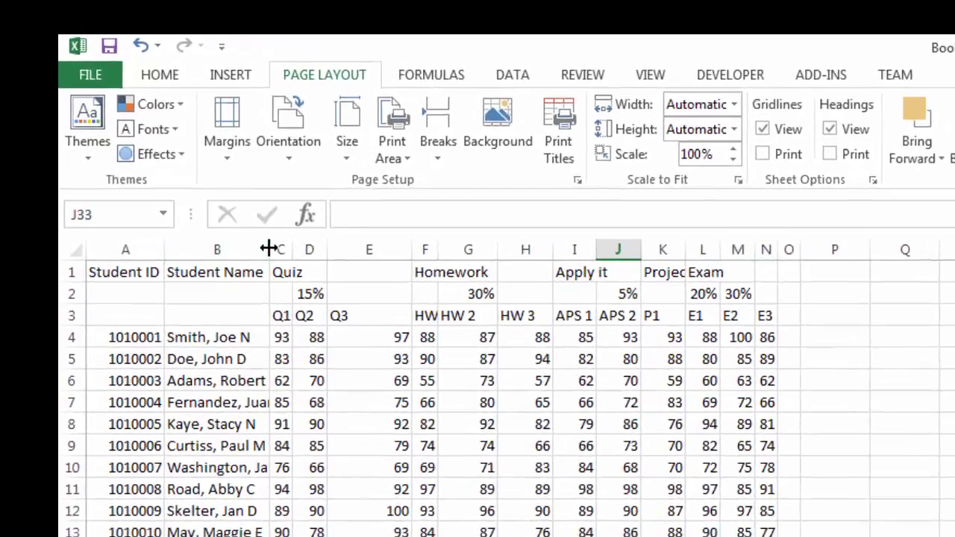
Step: Widen column B to fit student names and set columns C–P to width 6
drag(248, 186, 267, 185)
drag(315, 287, 311, 287)
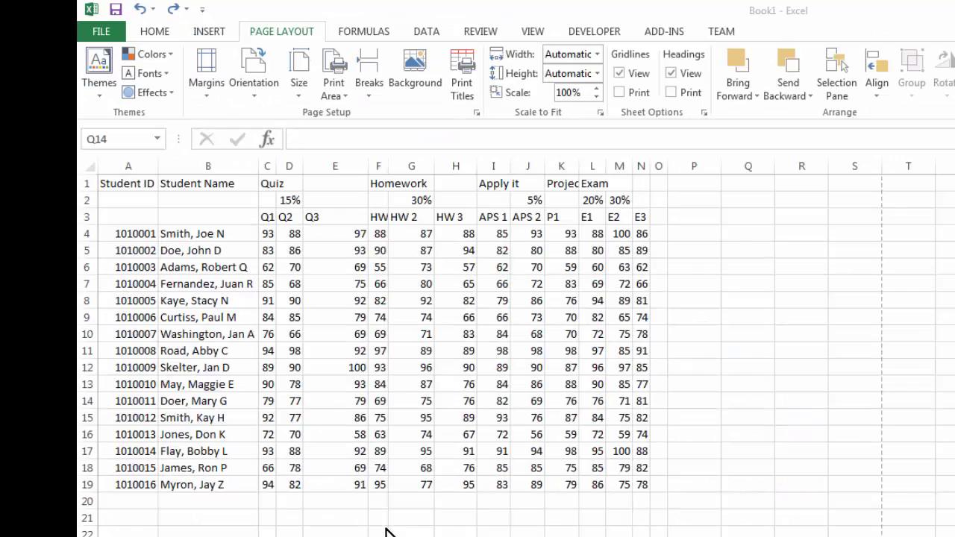
drag(269, 165, 707, 166)
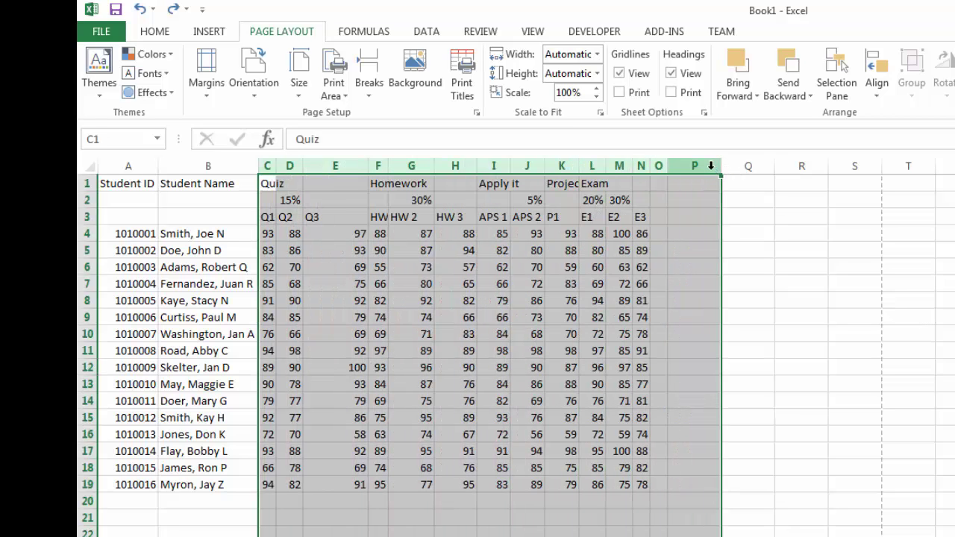
right_click(530, 327)
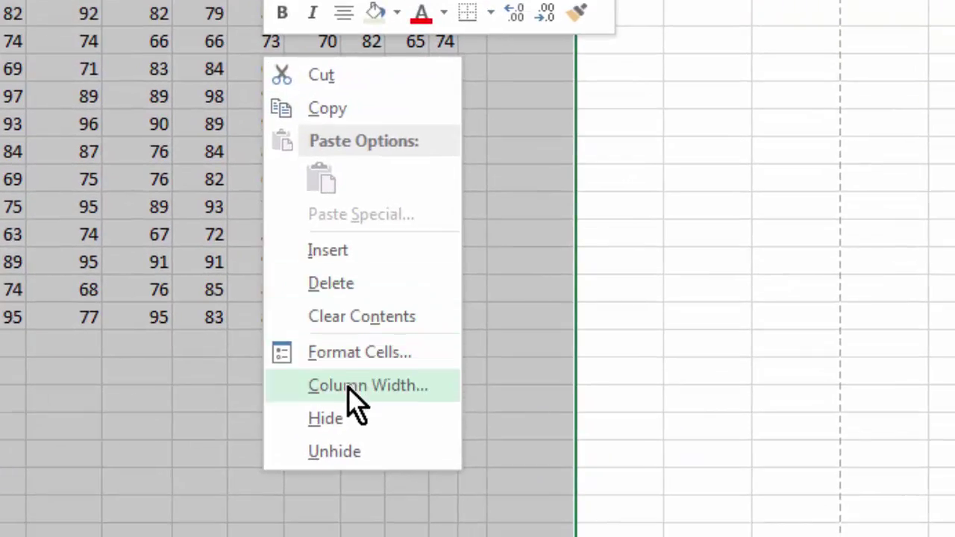
click(452, 447)
text(6)
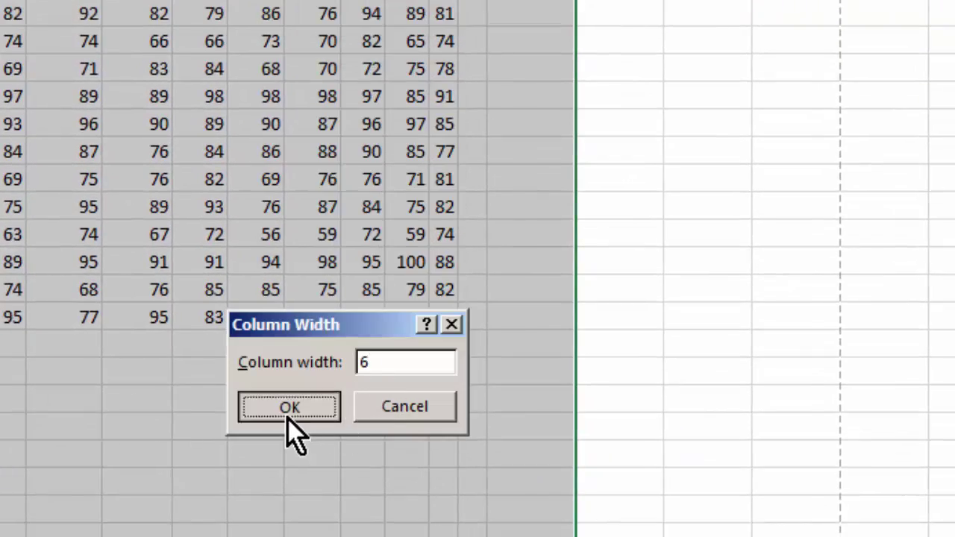
click(288, 414)
click(684, 173)
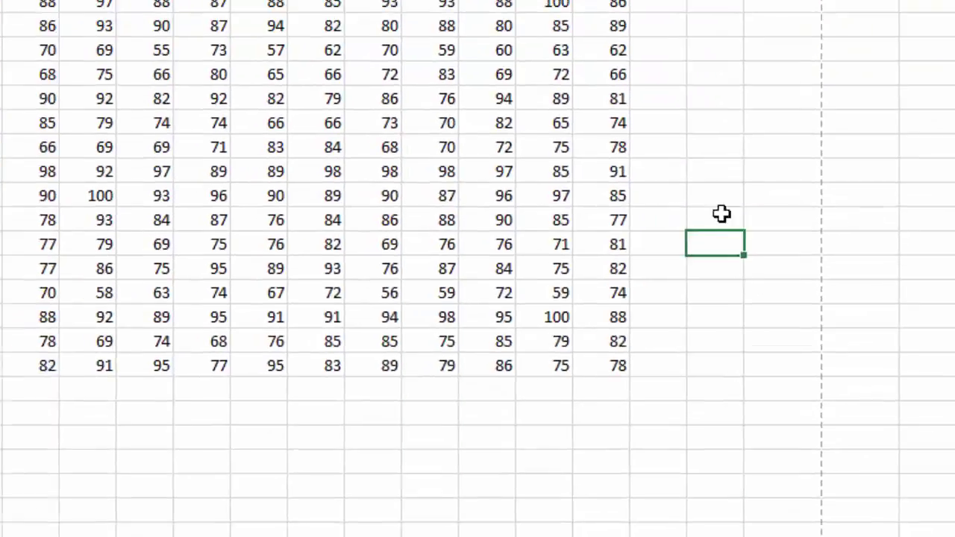
Step: Add the headings Total in O3 and Letter Grade in P3
click(744, 214)
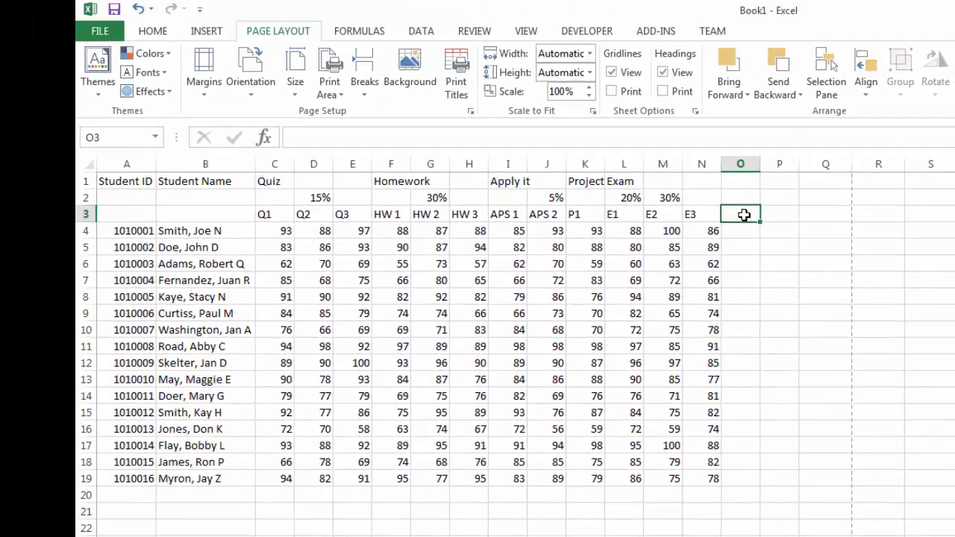
text(Total)
key(Tab)
text(Le)
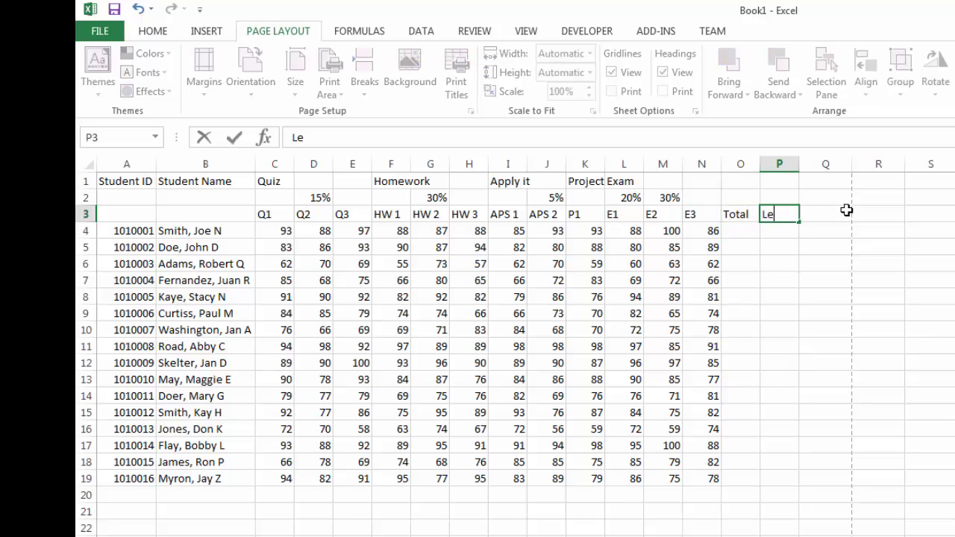
text(tter Grade)
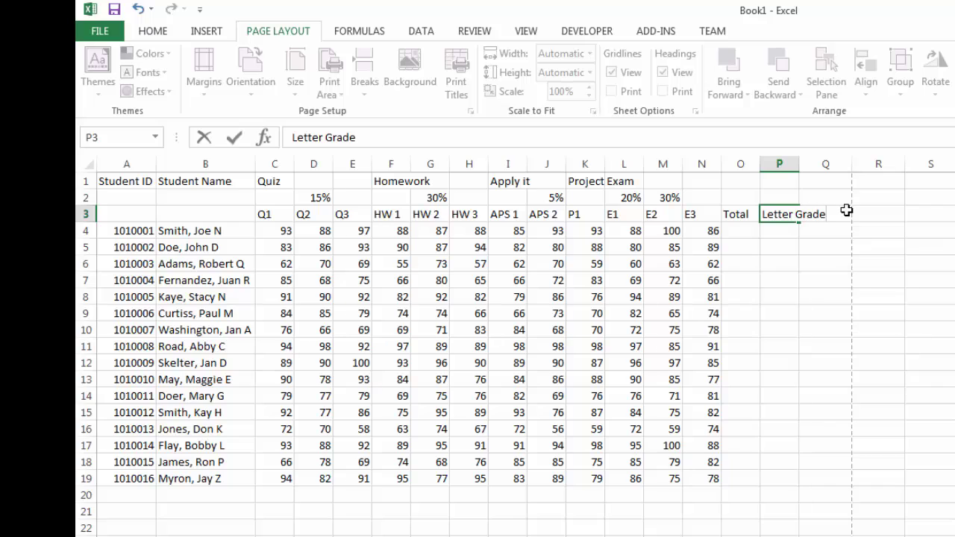
click(825, 262)
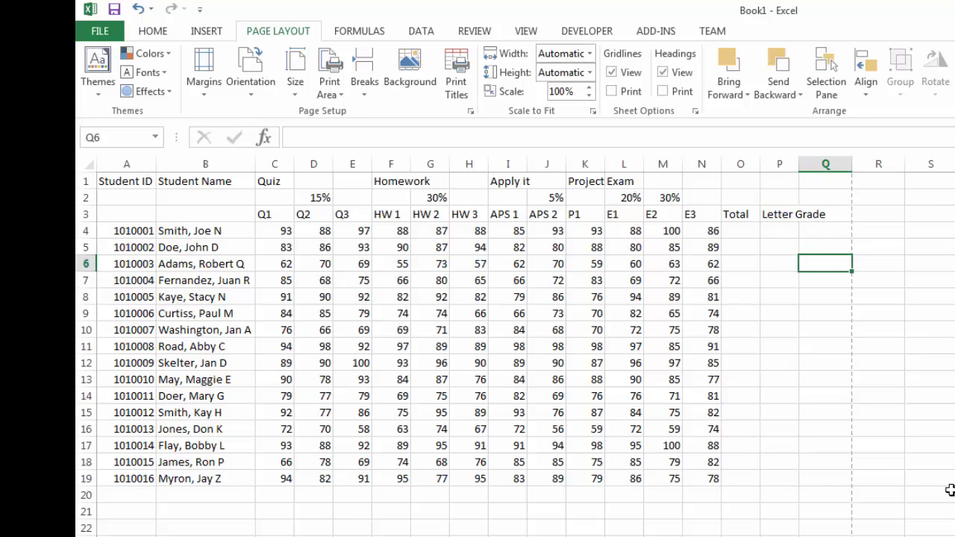
Step: Label B21 'Average' and B22 'Standard Deviation'
click(196, 511)
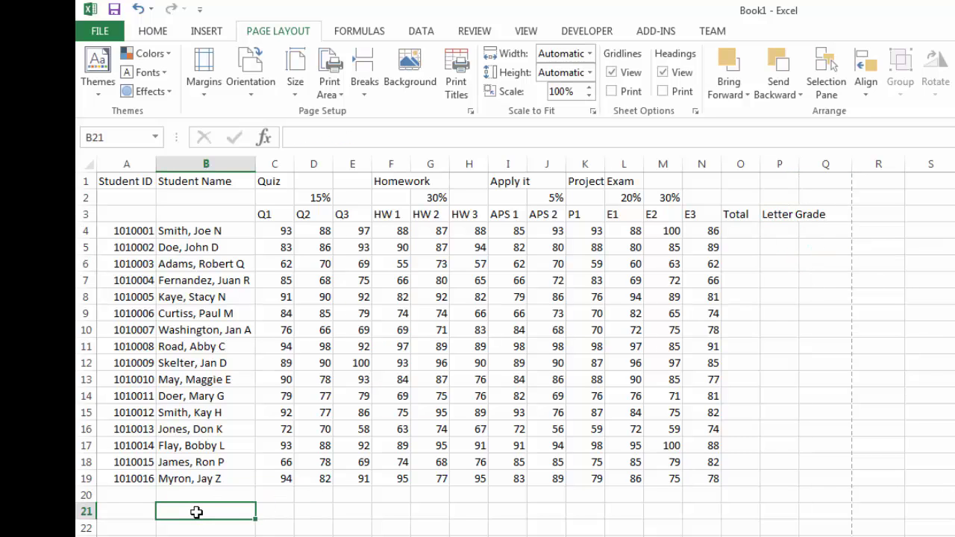
text(Average)
key(Return)
text(Stan)
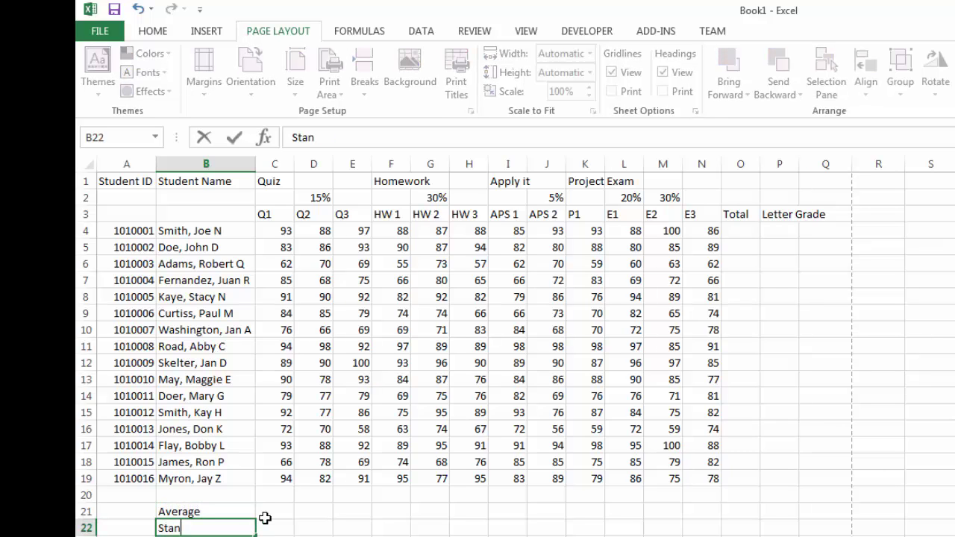
text(dard Deviation)
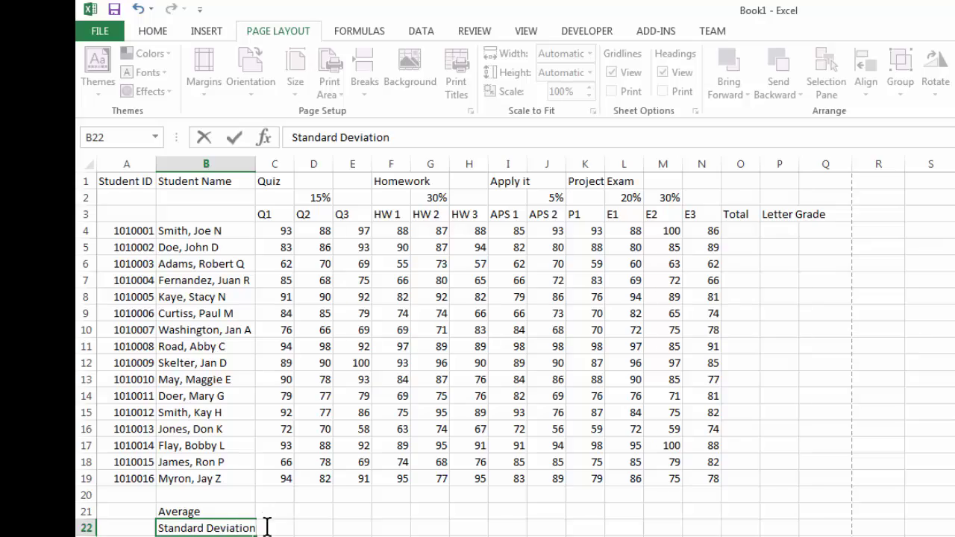
click(223, 536)
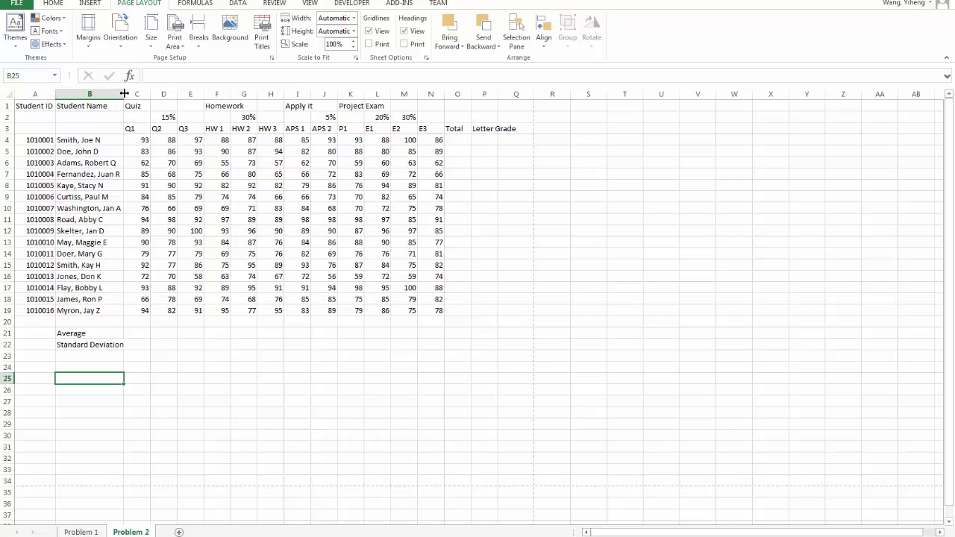
Step: Widen column B slightly more and zoom in on the Problem 2 gradebook
drag(123, 93, 128, 94)
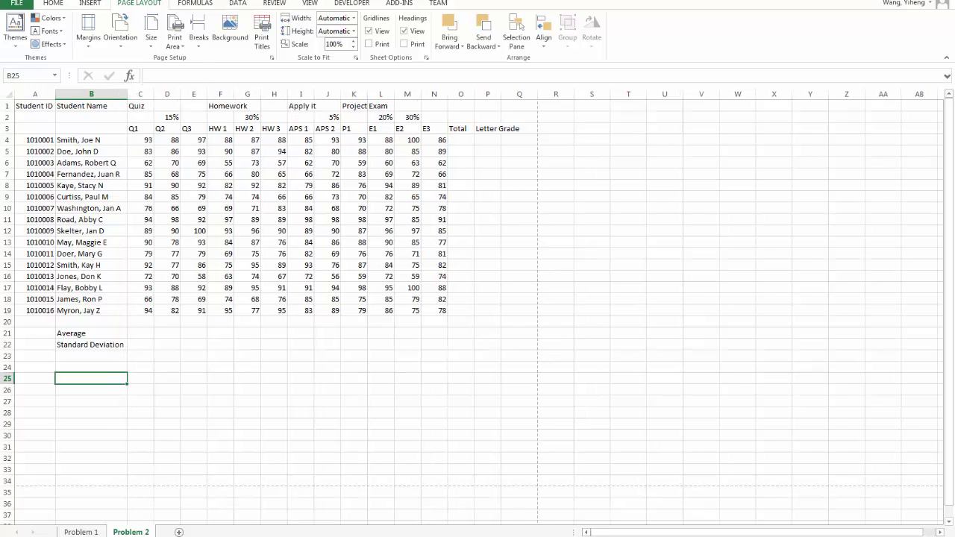
ctrl+scroll(477, 306, up, 1)
ctrl+scroll(478, 306, up, 2)
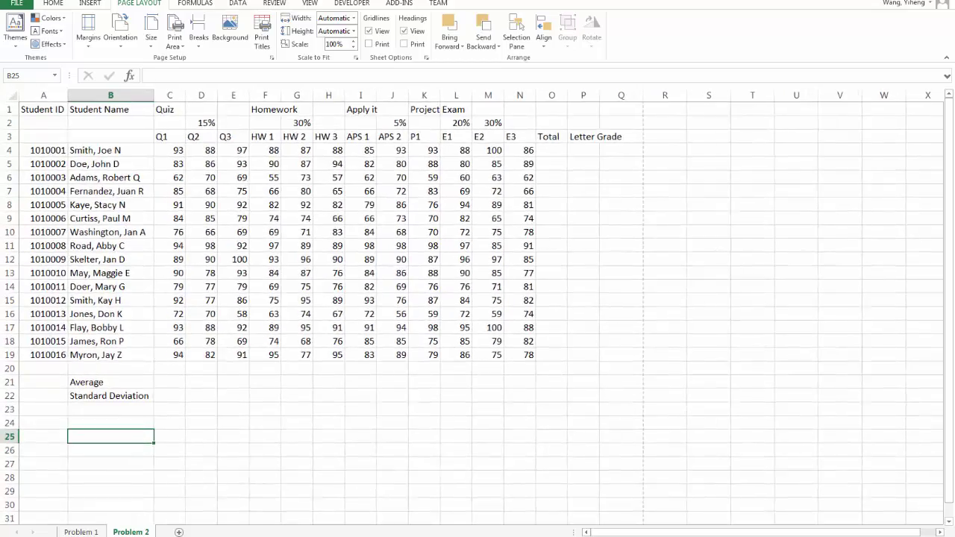
ctrl+scroll(477, 306, up, 1)
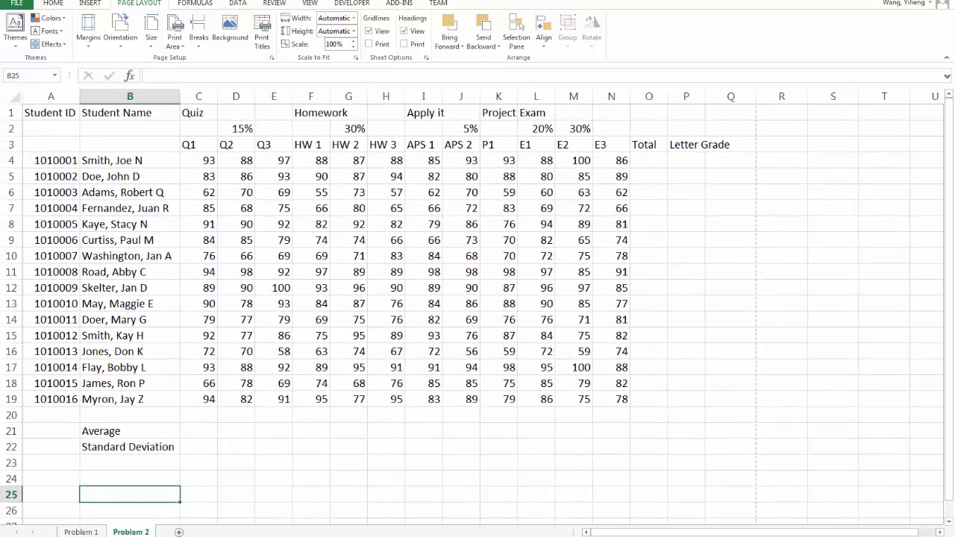
ctrl+scroll(478, 306, up, 1)
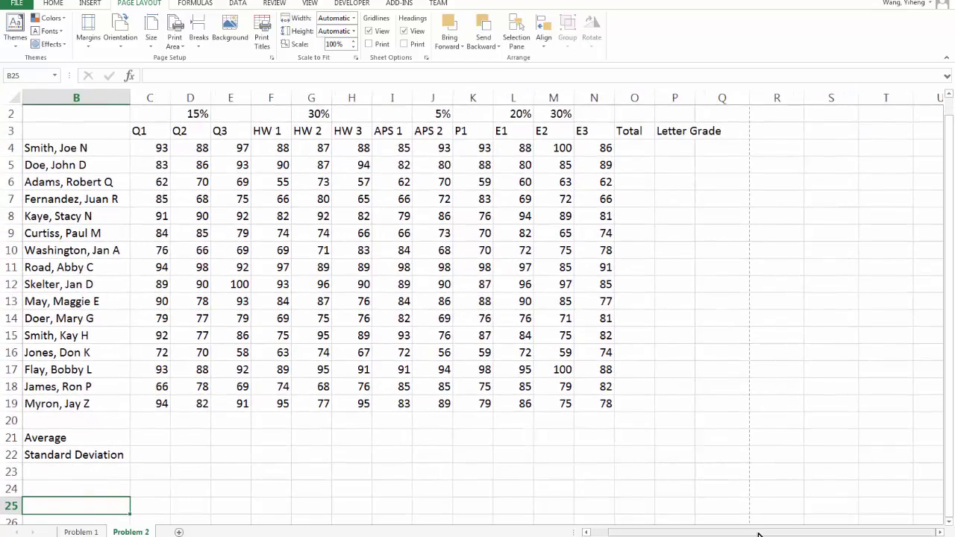
scroll(701, 532, left, 1)
scroll(687, 508, up, 1)
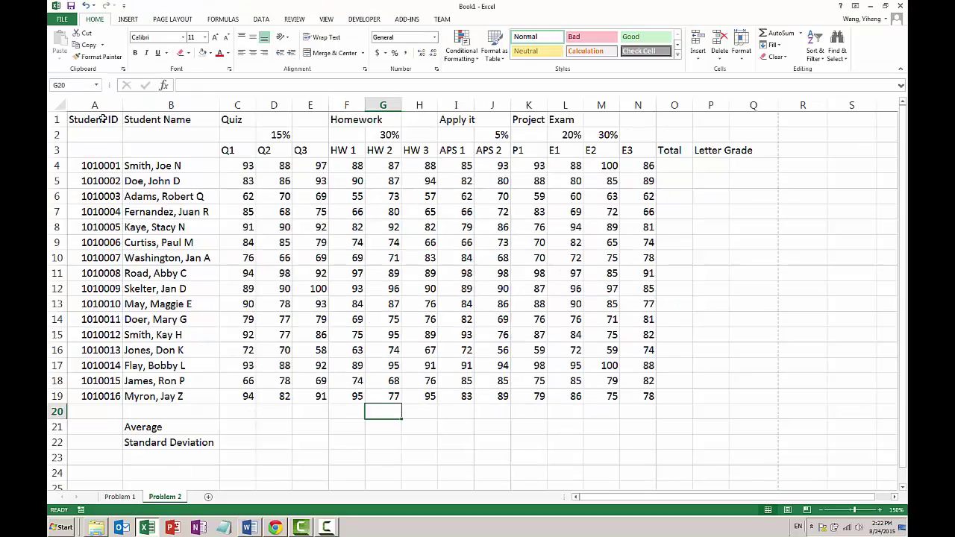
Step: Merge and centre the Student ID, Student Name, Quiz, Homework, Apply it and Exam headings
key(ctrl+Home)
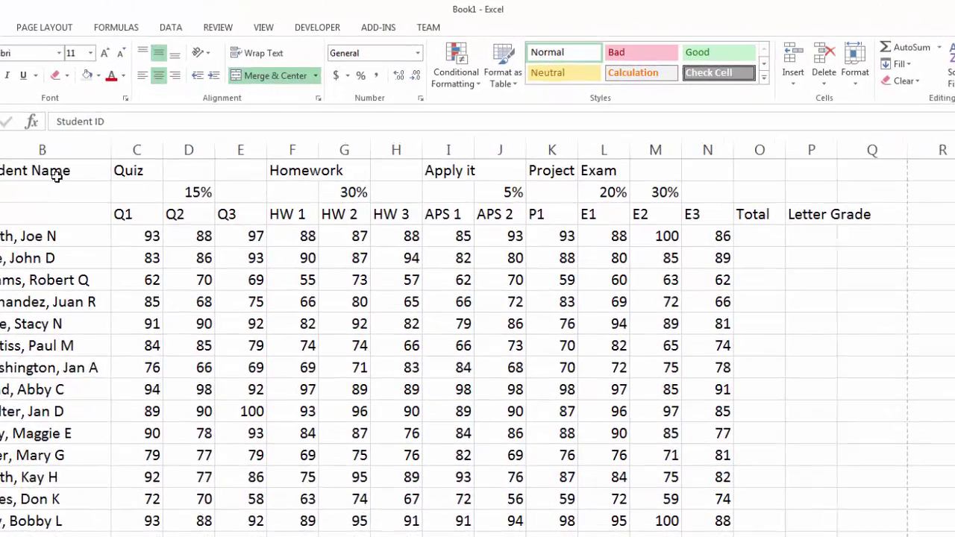
drag(57, 176, 57, 214)
click(261, 76)
click(158, 52)
click(261, 76)
drag(142, 171, 499, 174)
key(F4)
key(F4)
click(553, 173)
drag(606, 174, 756, 217)
click(265, 77)
key(F4)
Step: Merge Total over O1:O3 and Letter Grade over P1:P3, wrapped and middle-aligned
drag(818, 174, 818, 217)
click(252, 78)
click(256, 57)
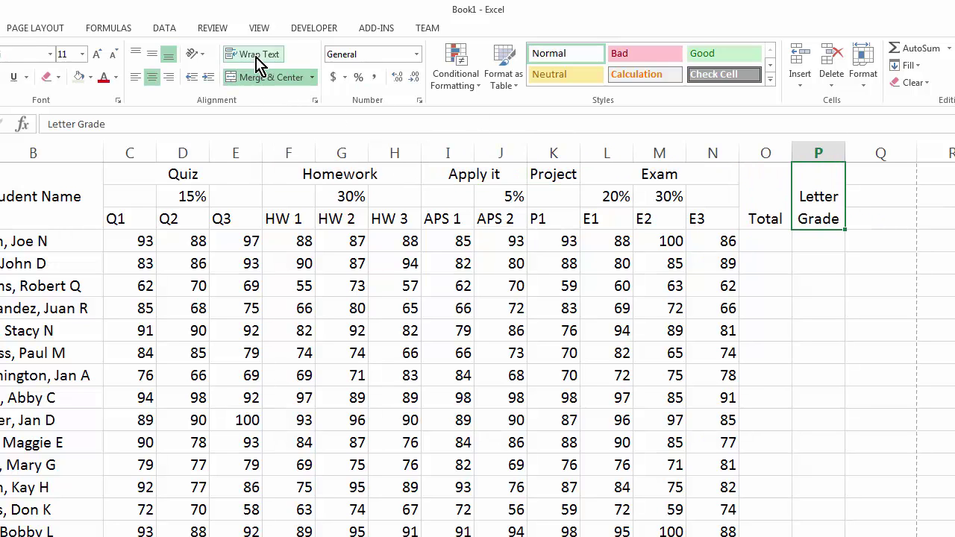
click(765, 196)
click(151, 53)
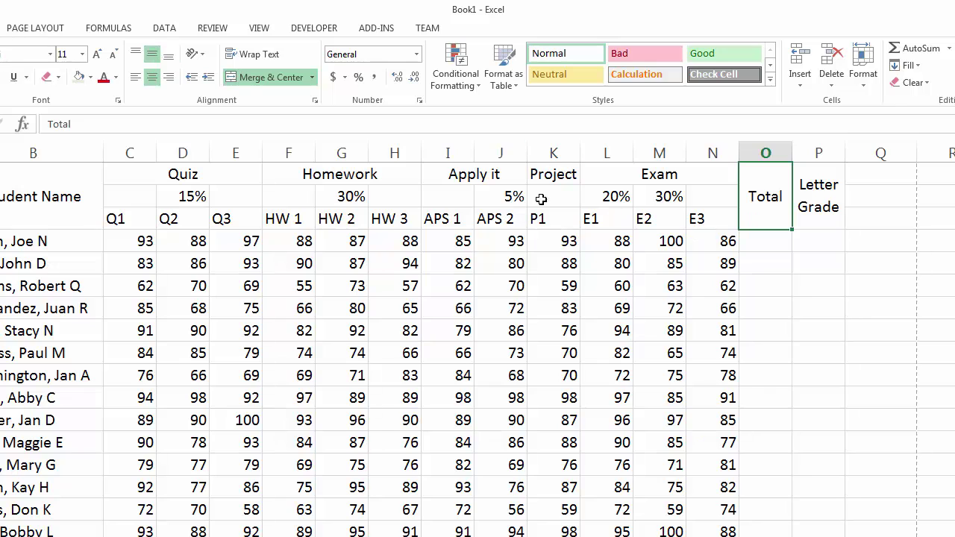
Step: Merge and centre the weights: 5% over I2:J2, 20% in K2, 30% over L2:N2, quiz over C2:E2
click(495, 200)
shift+click(461, 201)
click(253, 77)
click(606, 196)
drag(581, 200, 571, 205)
drag(606, 197, 712, 196)
click(254, 78)
drag(129, 196, 393, 196)
key(F4)
key(F4)
click(394, 264)
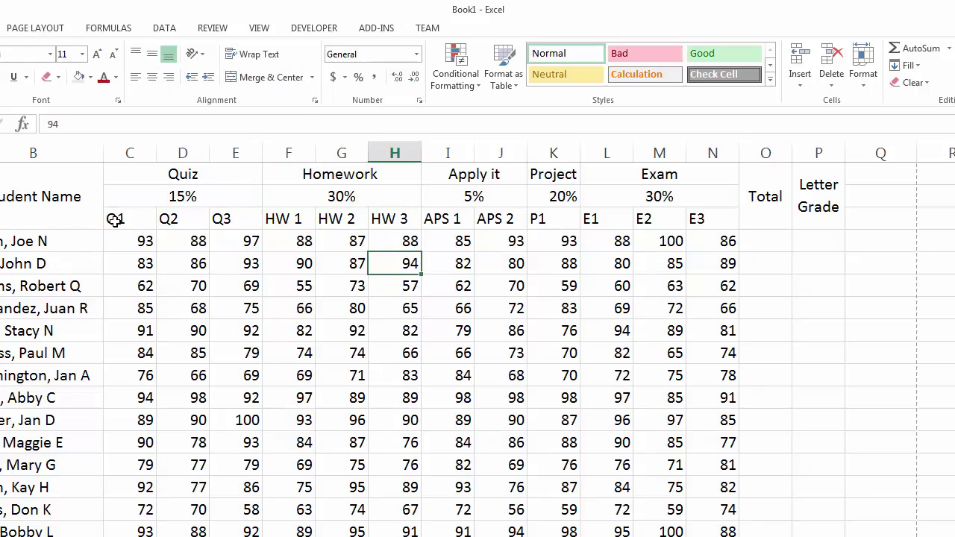
Step: Centre the scores, left-align the student IDs, and give the last student row grey fill
drag(116, 220, 725, 486)
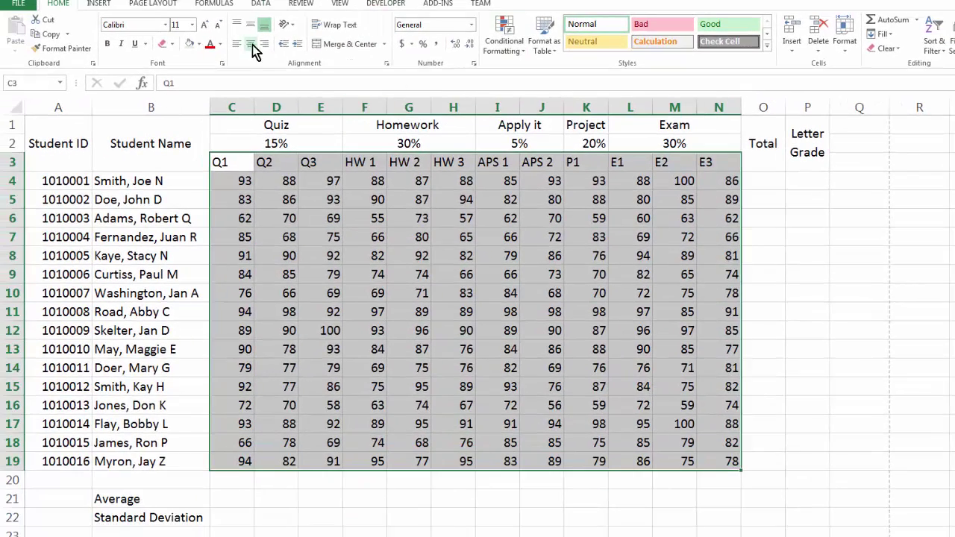
click(252, 45)
drag(74, 187, 59, 458)
click(239, 45)
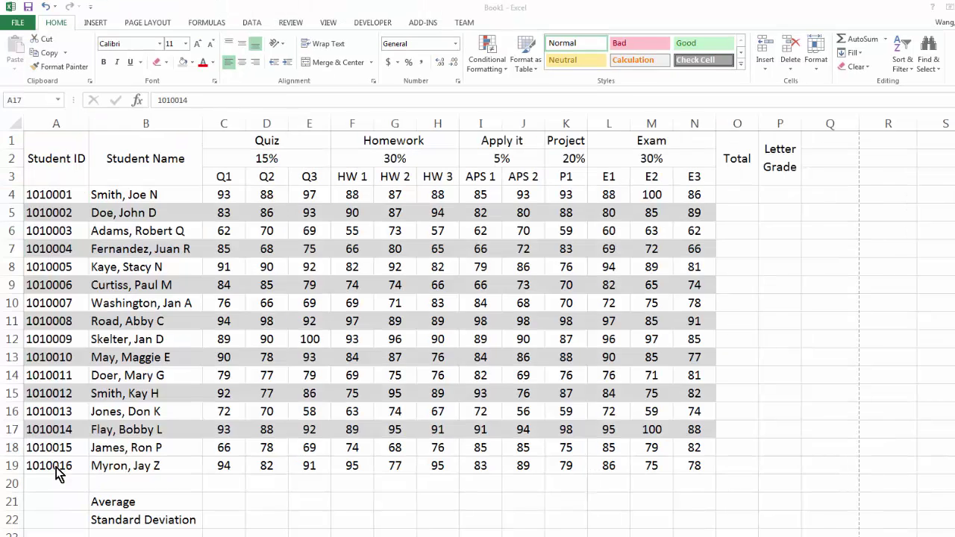
drag(48, 465, 694, 466)
key(F4)
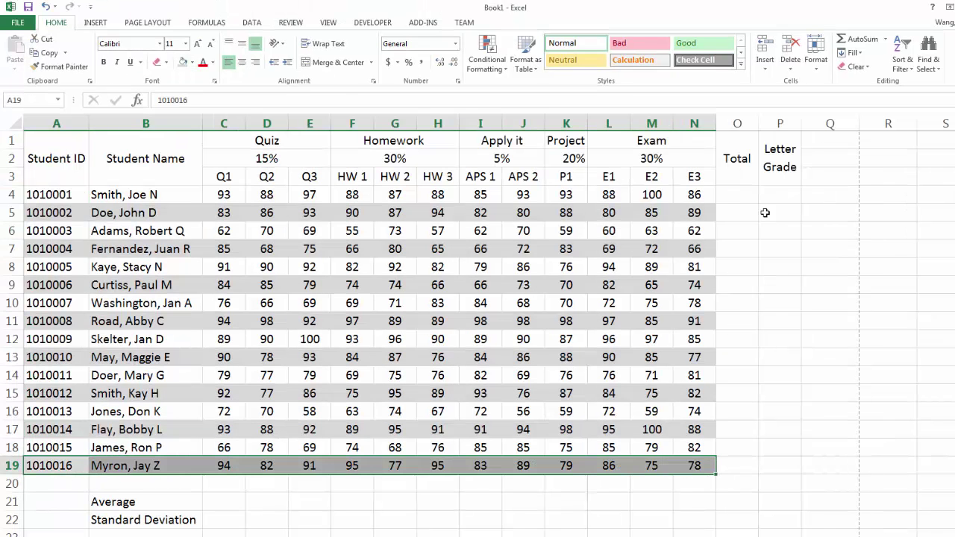
Step: Fill the Total/Letter Grade cells and the Average/Standard Deviation rows light orange
drag(737, 194, 779, 465)
click(192, 62)
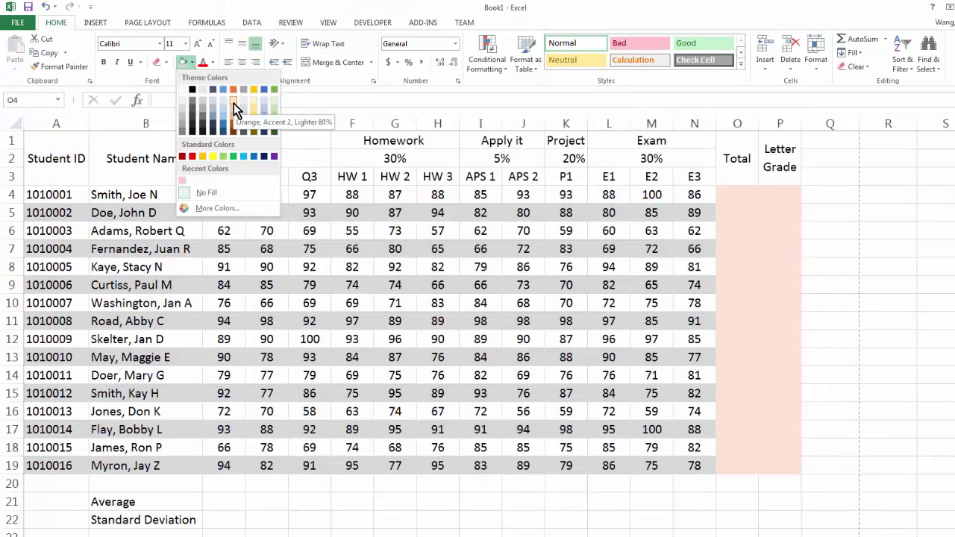
click(233, 103)
drag(230, 499, 741, 523)
click(183, 62)
Step: Set inside horizontal and outline borders on the whole table in More Borders
mouse_move(35, 139)
mouse_down()
mouse_move(355, 302)
mouse_move(768, 462)
mouse_move(35, 139)
mouse_up()
click(95, 22)
click(56, 23)
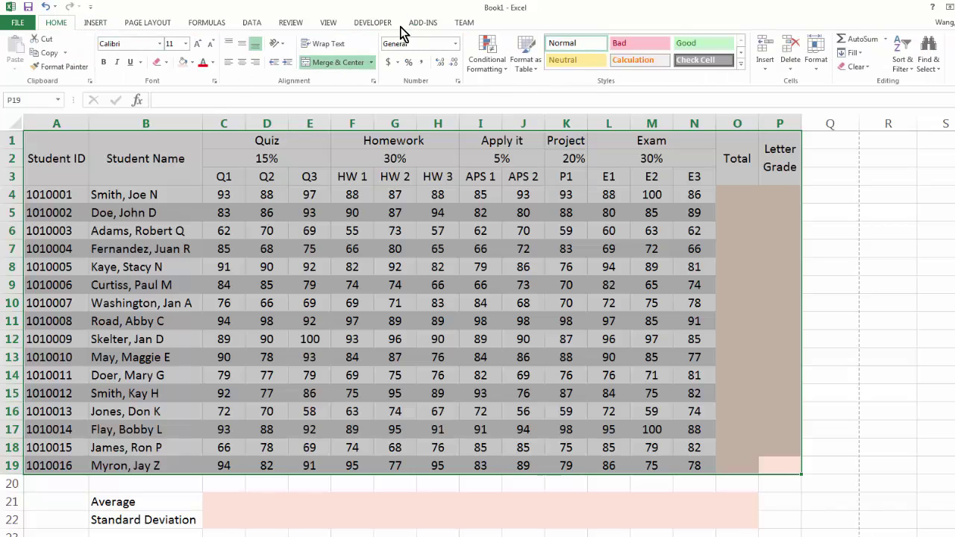
click(172, 62)
click(207, 373)
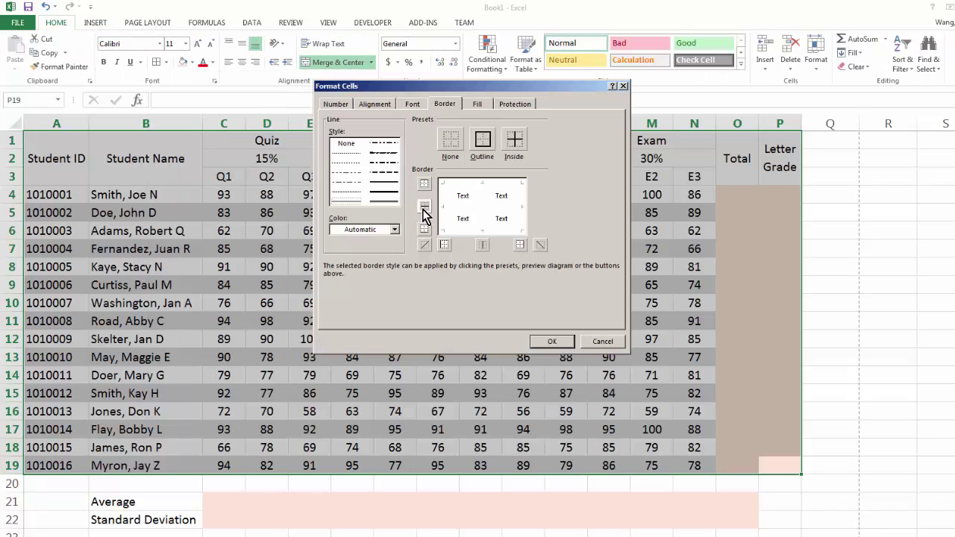
click(424, 183)
click(424, 228)
Step: Apply the row lines, then thick-box the Student ID/Name, Homework and Project columns
click(552, 341)
click(824, 352)
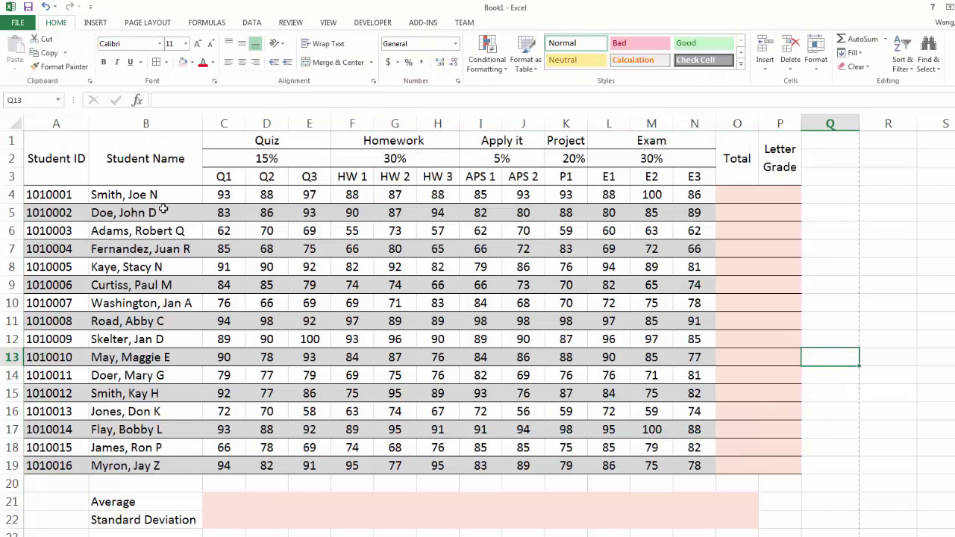
drag(53, 144, 187, 465)
click(159, 62)
click(263, 174)
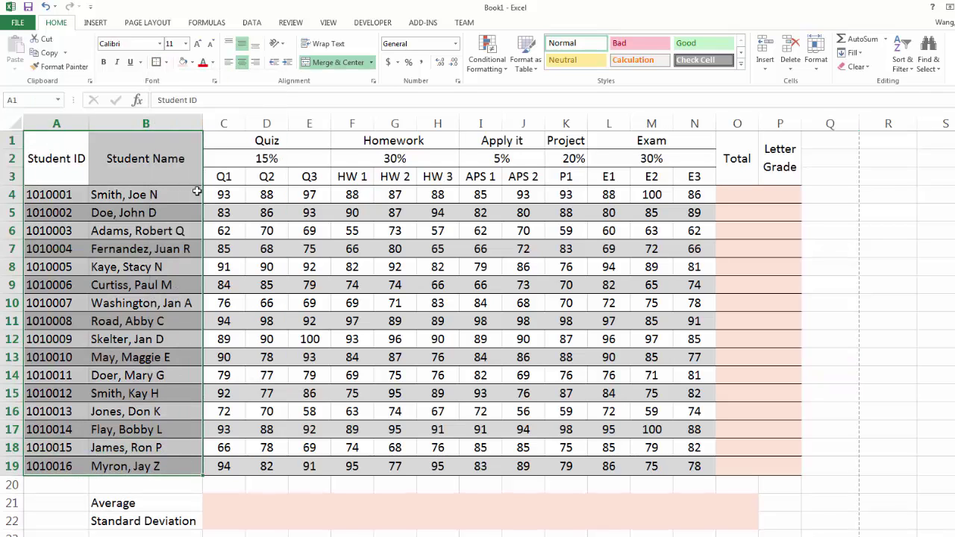
drag(350, 143, 395, 465)
click(158, 62)
drag(570, 142, 566, 465)
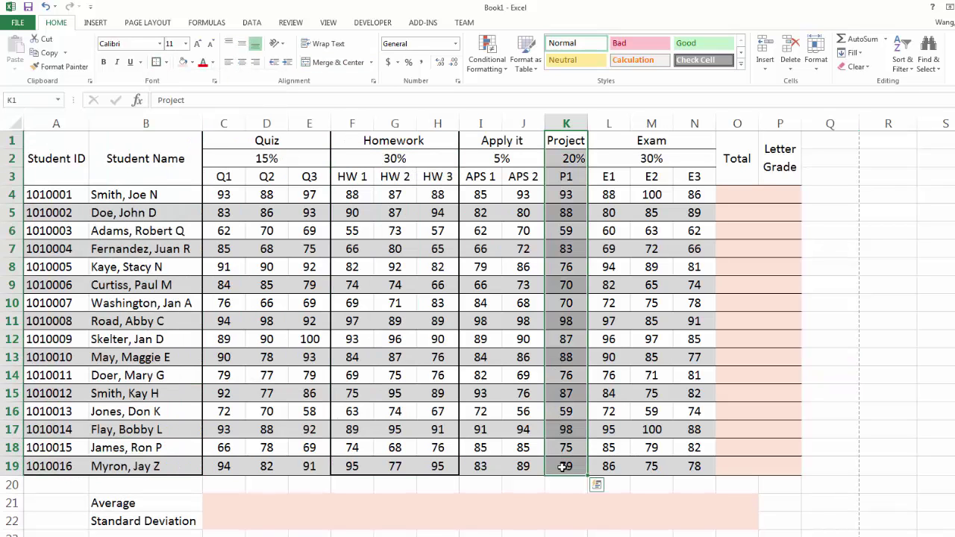
click(159, 62)
Step: Thick-box the Total column, the whole table, the summary rows, and the Quiz and Apply it summary cells
drag(737, 142, 53, 142)
click(159, 62)
click(159, 62)
drag(127, 503, 748, 522)
click(159, 62)
drag(223, 504, 294, 515)
click(158, 62)
drag(480, 505, 517, 525)
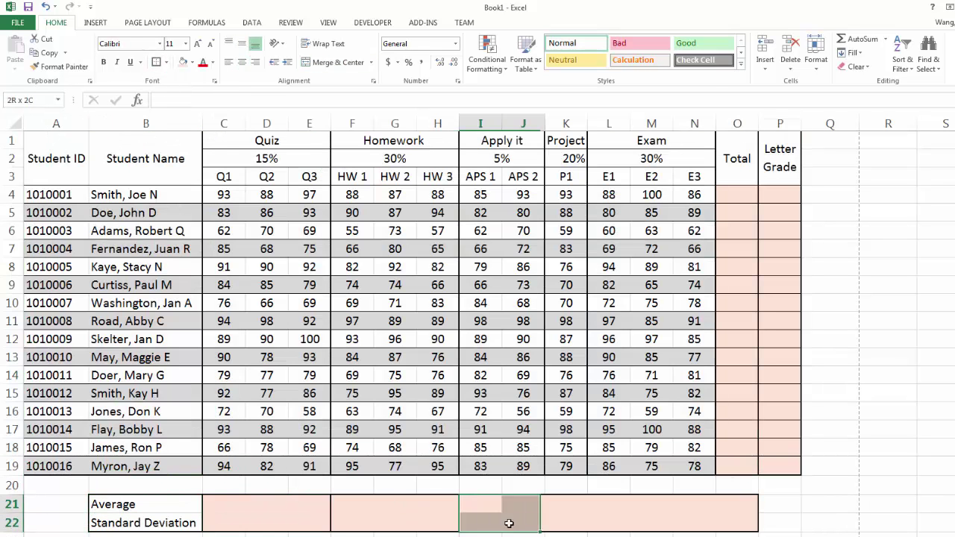
click(159, 62)
drag(600, 504, 686, 530)
Step: Draw a heavy border line under header row 3 across A3:P3
click(166, 62)
click(189, 295)
drag(61, 185, 754, 187)
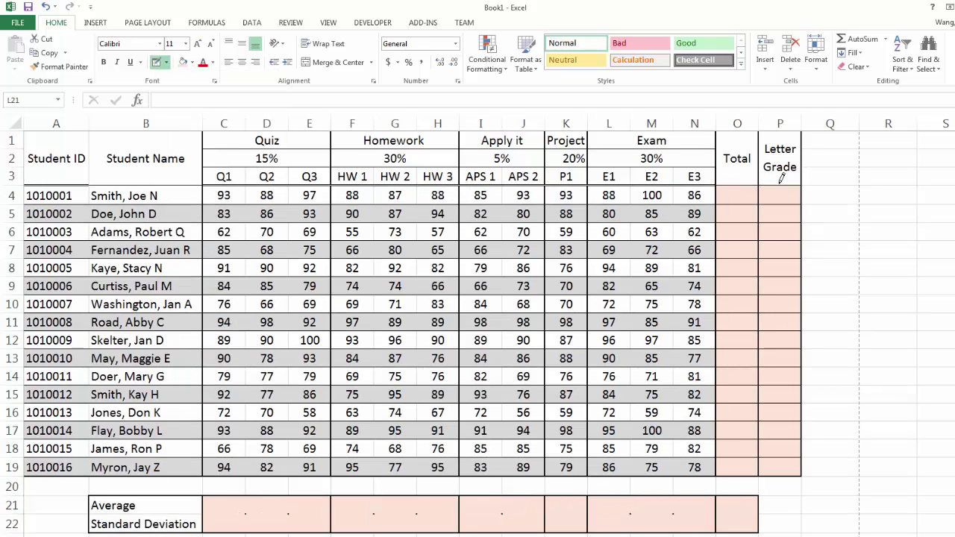
click(780, 185)
Step: Draw a dotted line between the Average and Standard Deviation rows
click(165, 62)
mouse_move(264, 343)
click(323, 465)
drag(93, 515, 695, 514)
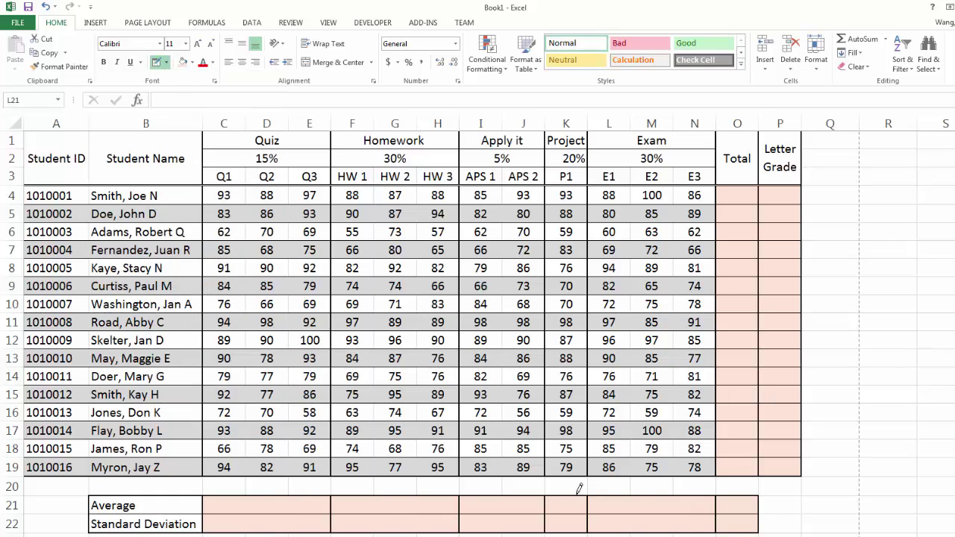
key(Escape)
click(560, 158)
click(701, 382)
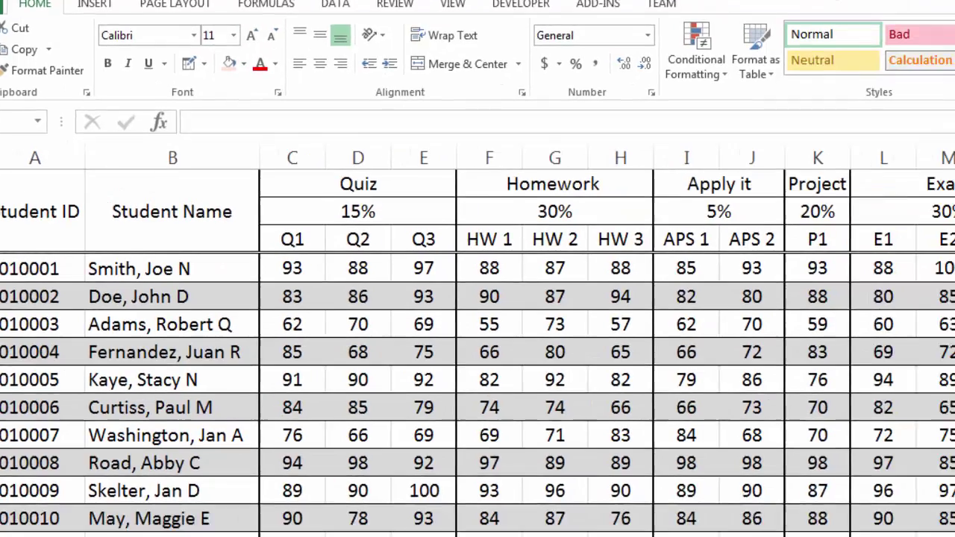
Step: Enter =C4*C2/3 in O4 so the first student's total shows 4.65
click(803, 198)
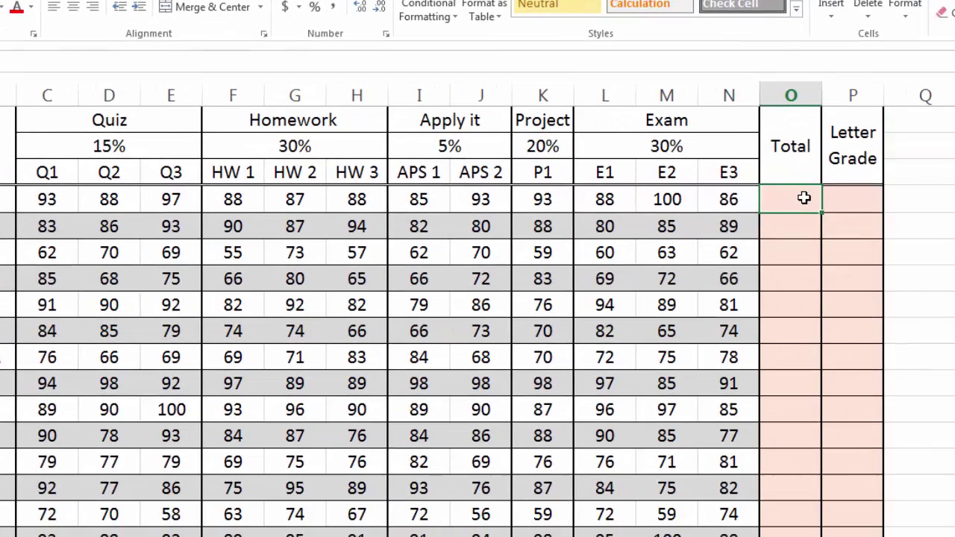
text(=)
click(42, 200)
text(*)
click(103, 146)
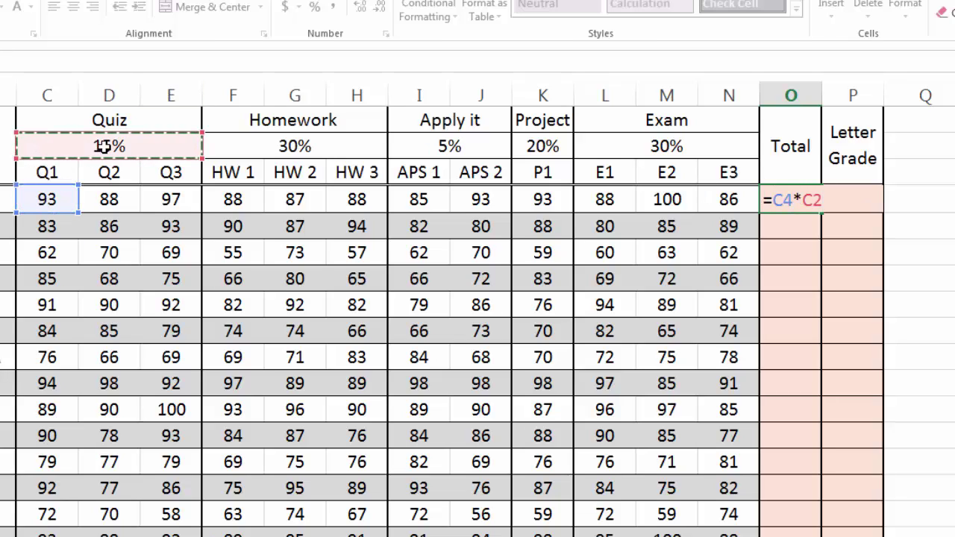
text(/3)
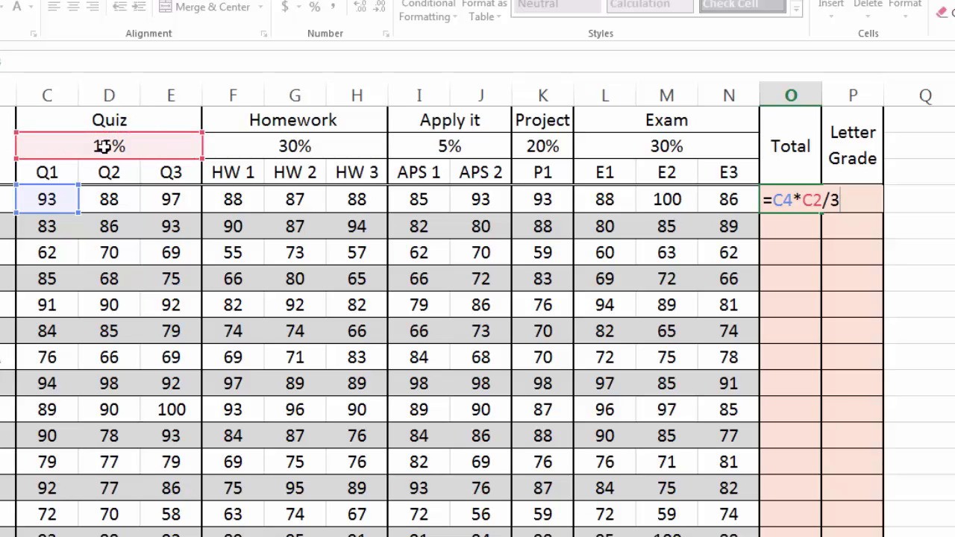
key(Return)
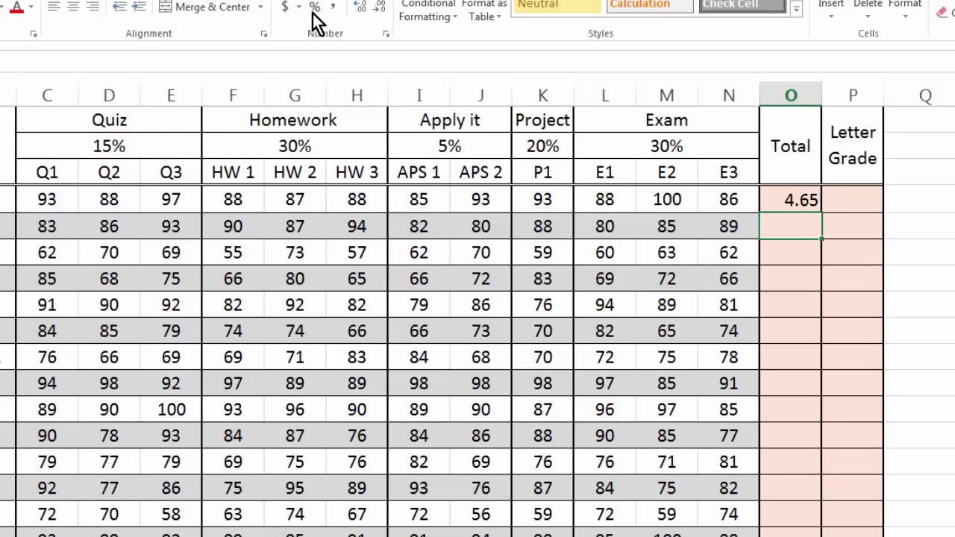
click(796, 199)
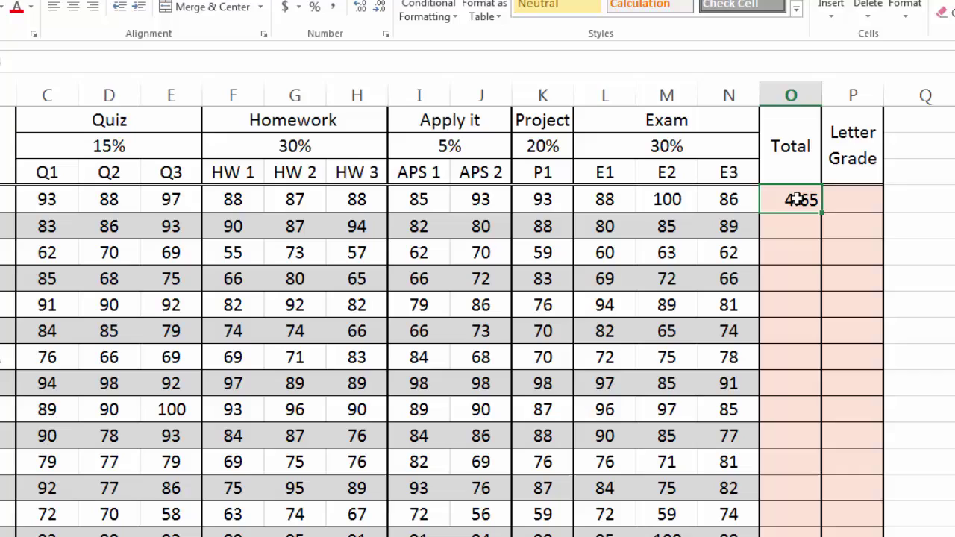
click(128, 149)
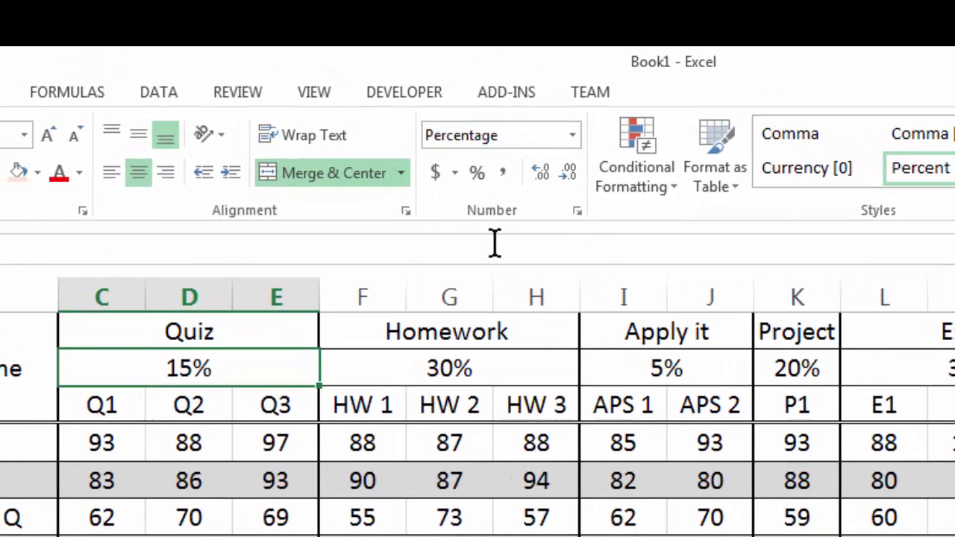
click(570, 145)
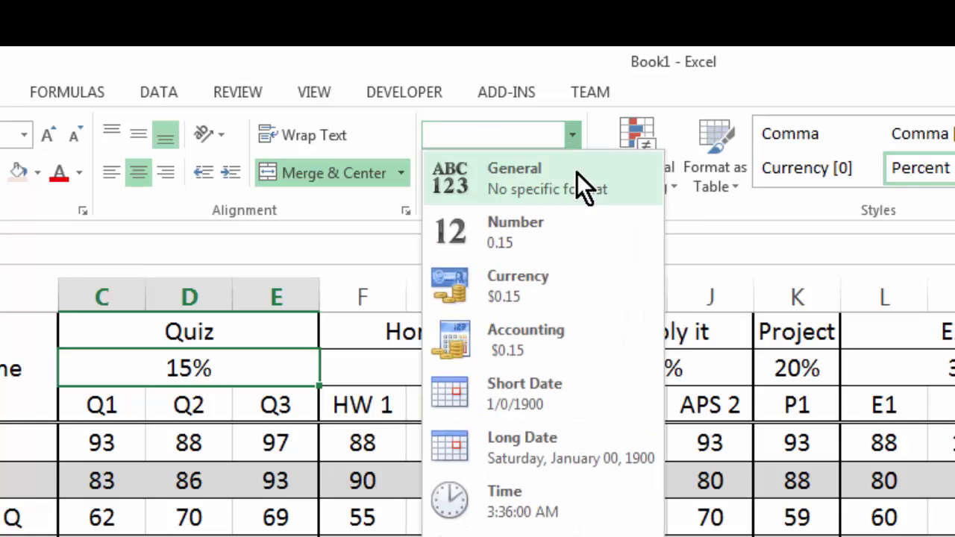
click(531, 188)
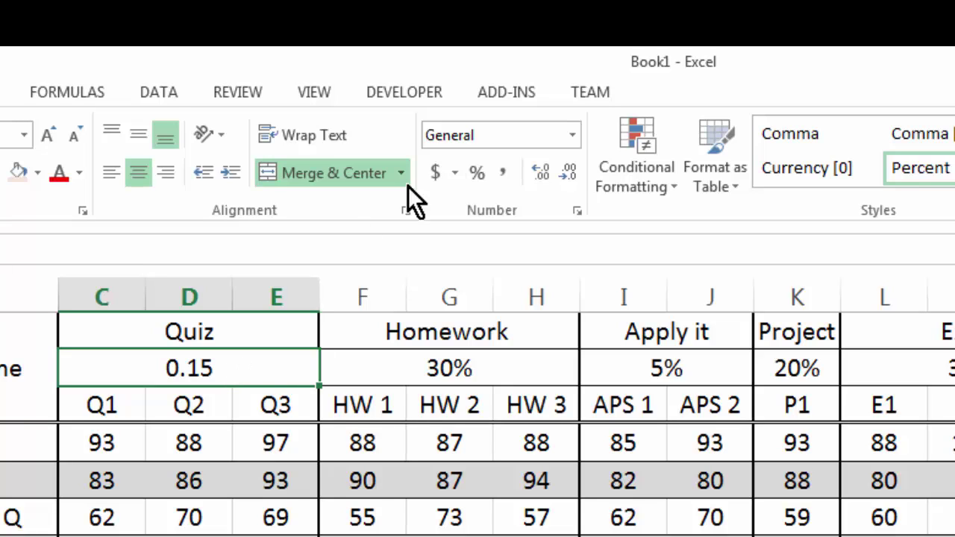
click(571, 135)
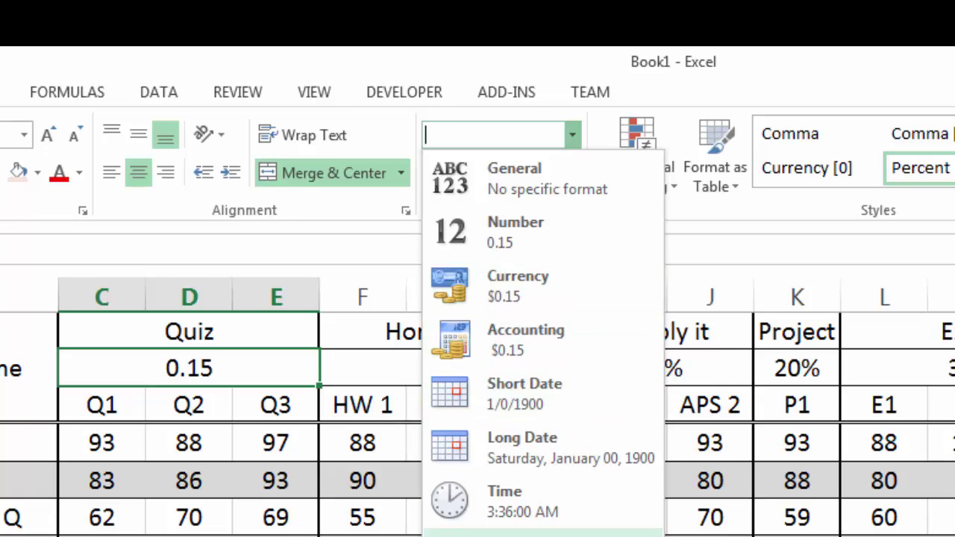
click(522, 535)
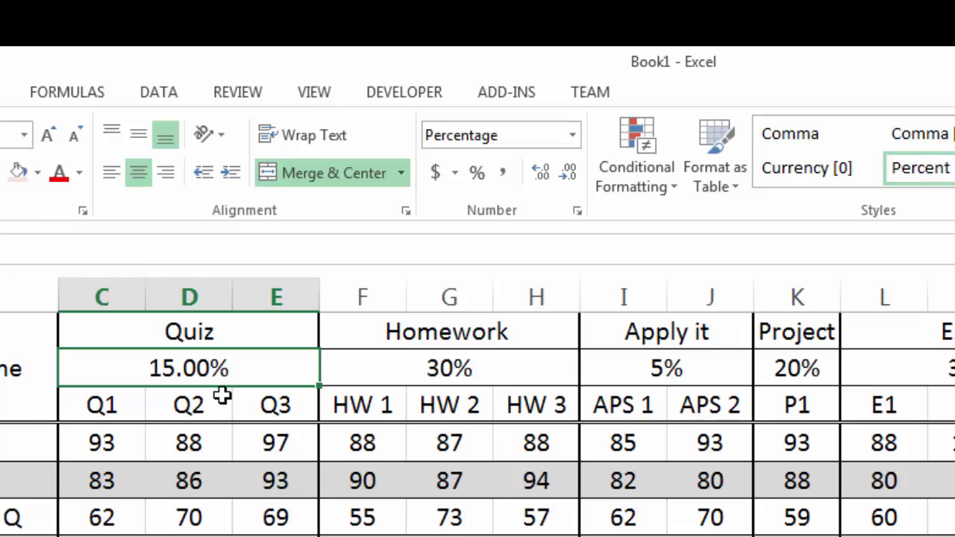
click(573, 176)
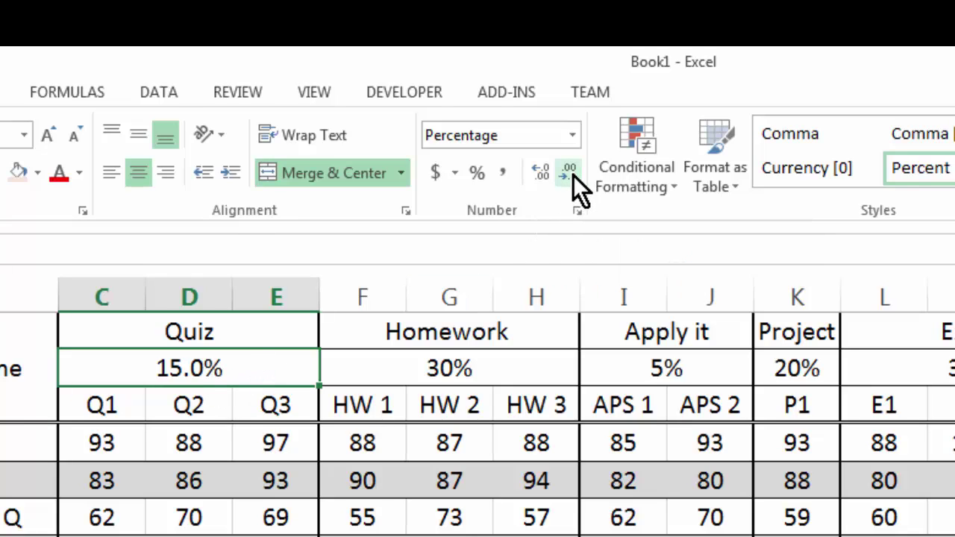
click(573, 175)
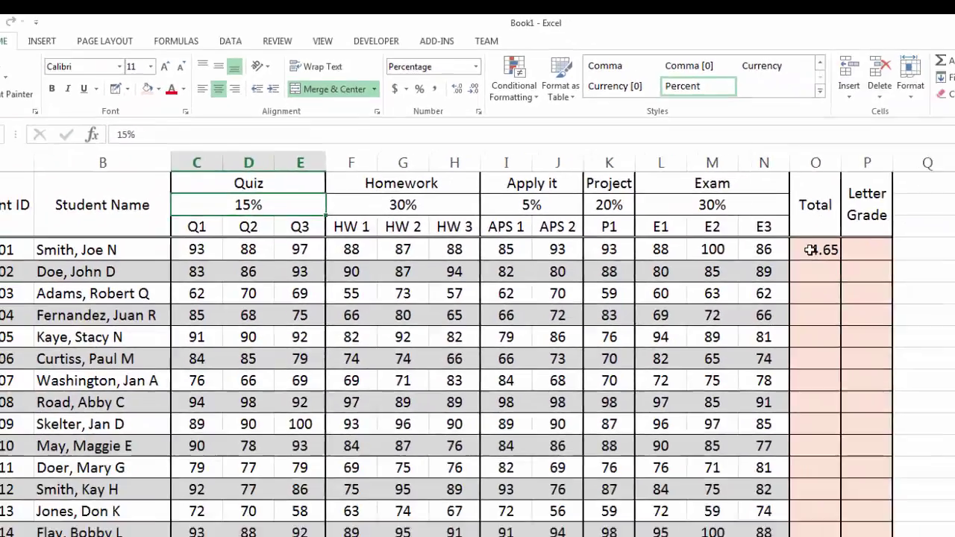
Step: Fill O4's quiz formula down to O19, then compare the shifting references in O4 and O6
click(810, 249)
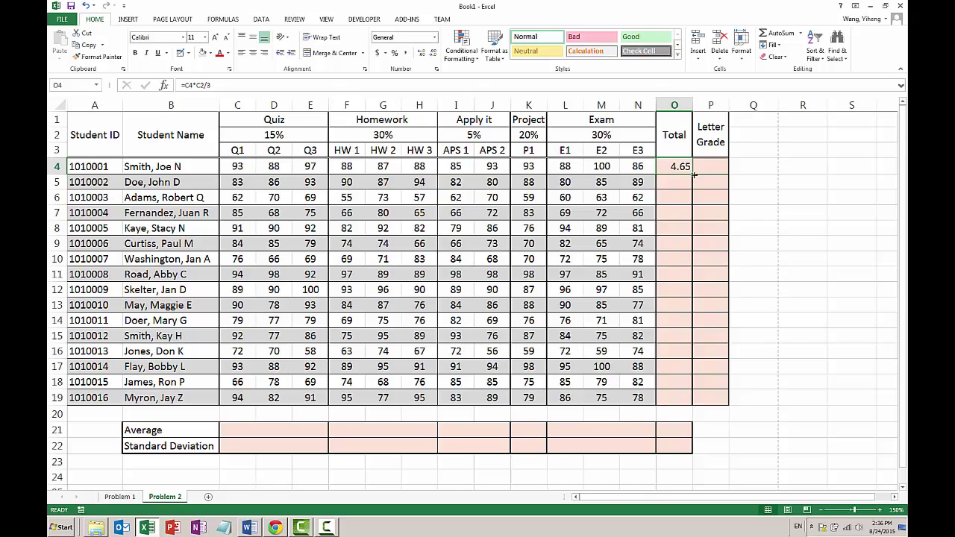
drag(693, 174, 695, 403)
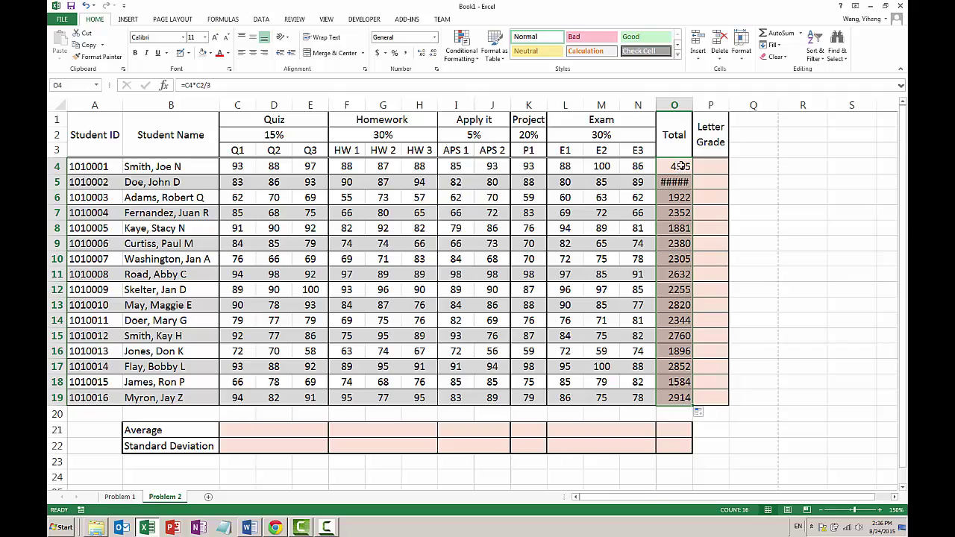
double_click(680, 166)
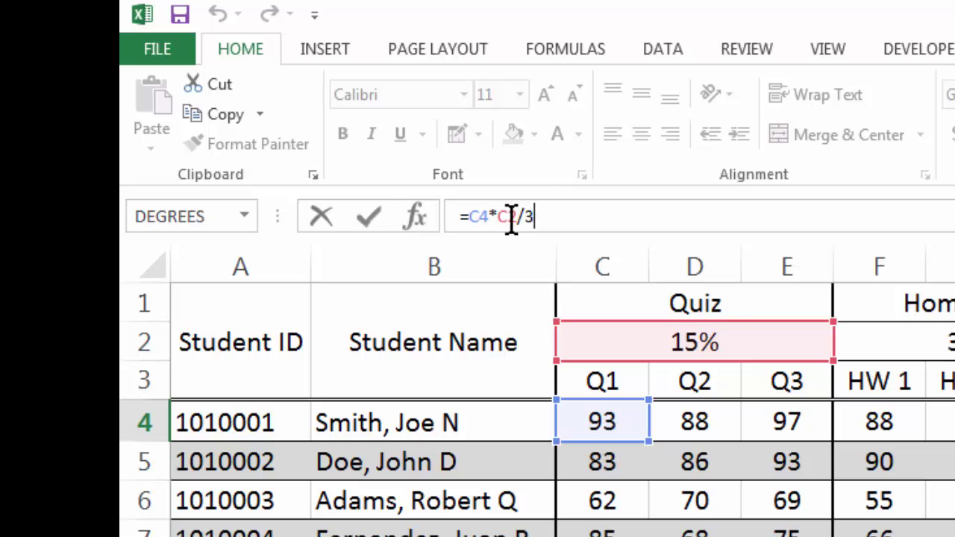
click(322, 218)
key(Down)
key(Down)
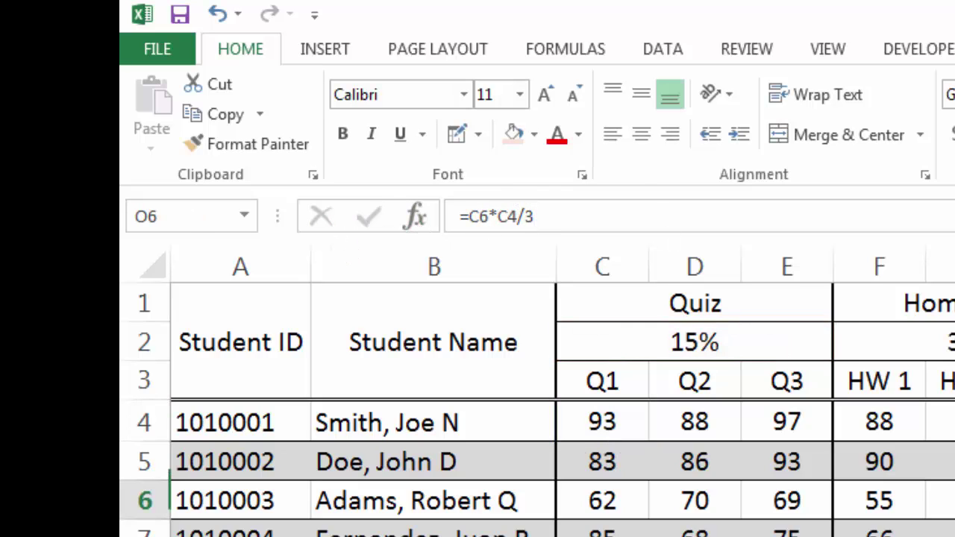
click(611, 216)
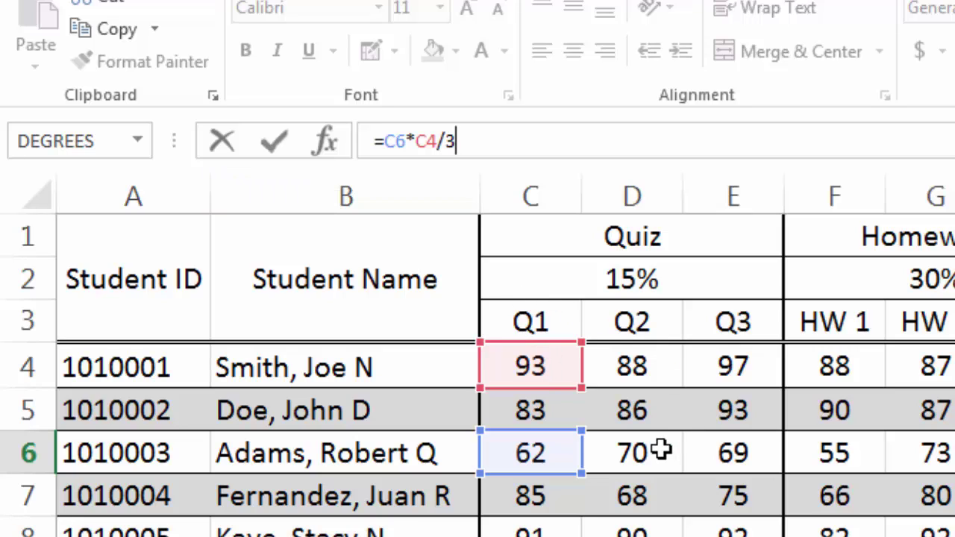
key(ctrl+Return)
Step: Change O4's formula to =C4*$C$2/3 so the quiz weight stays absolute
key(Up)
key(Up)
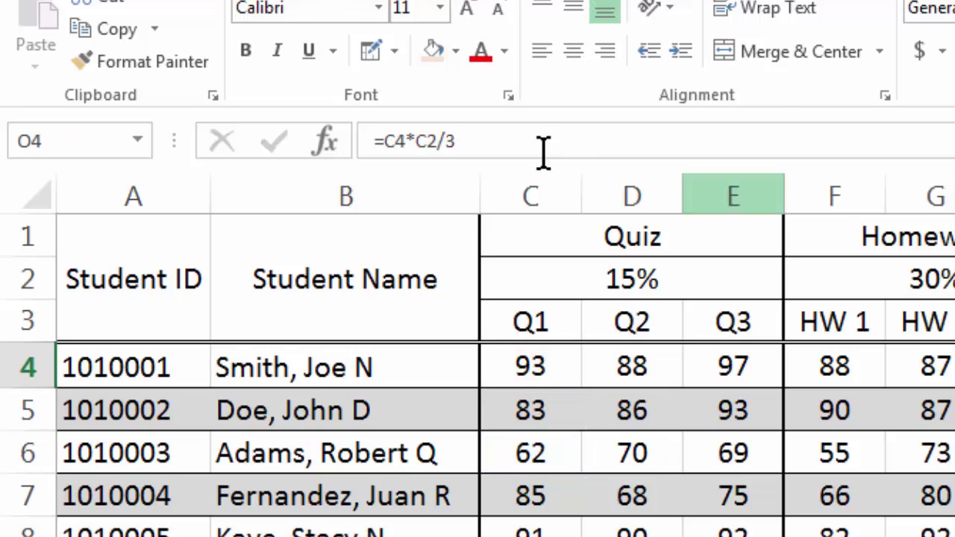
click(412, 141)
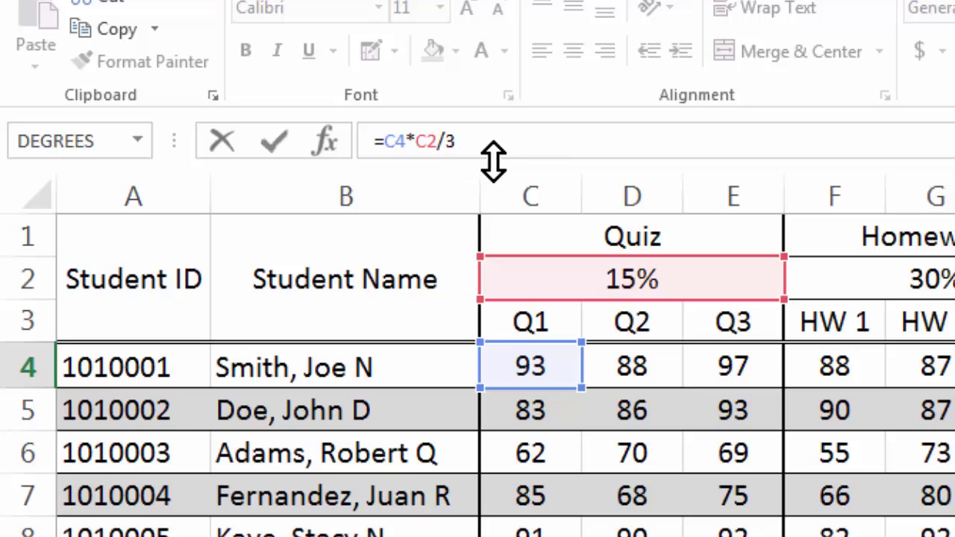
text($)
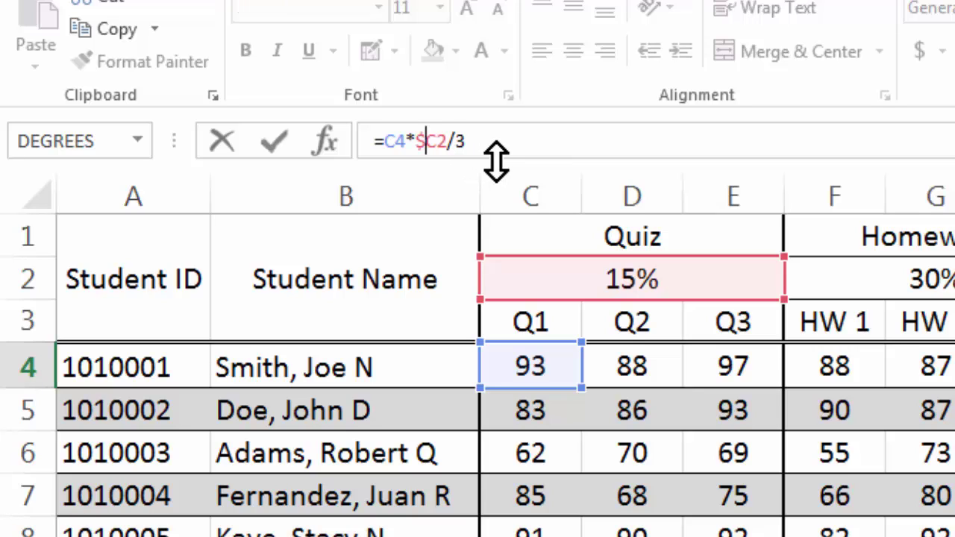
click(440, 140)
text($)
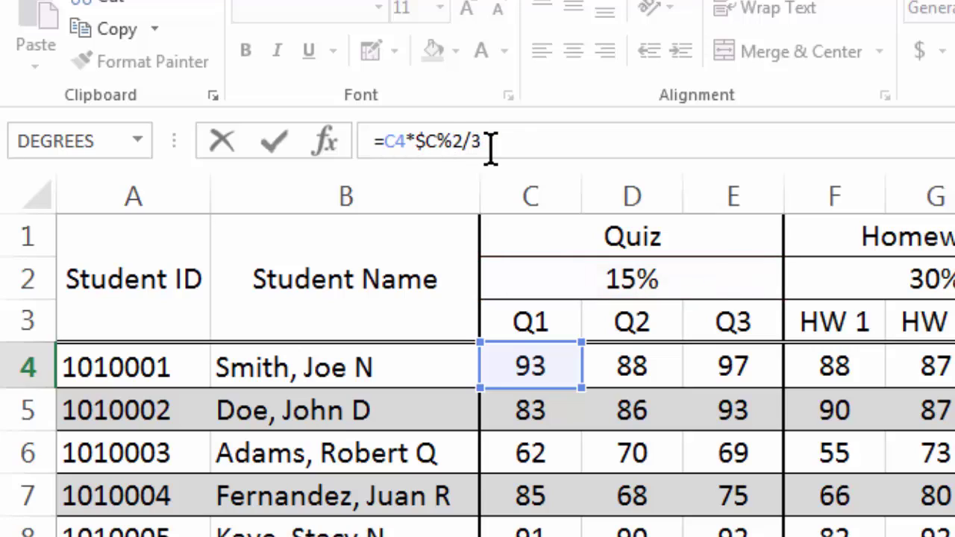
key(BackSpace)
text($)
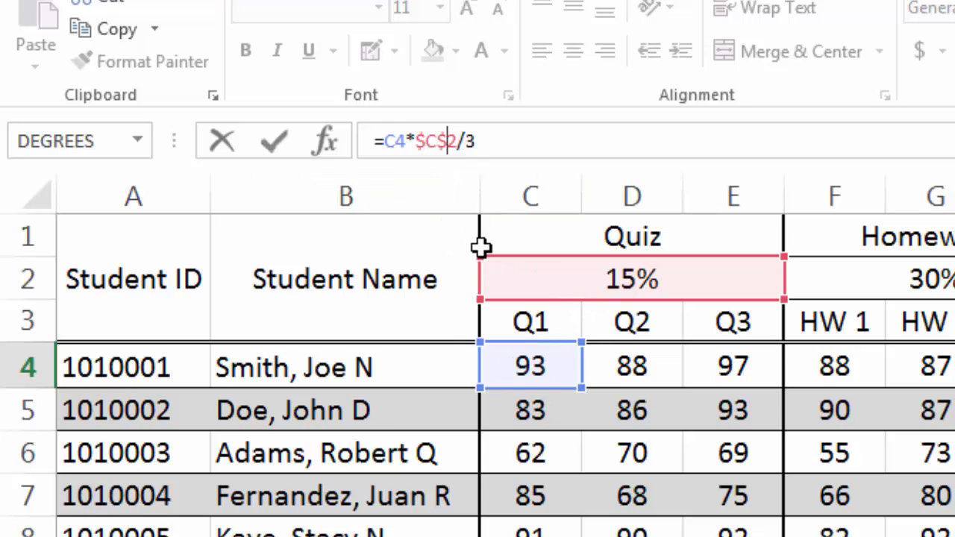
click(513, 141)
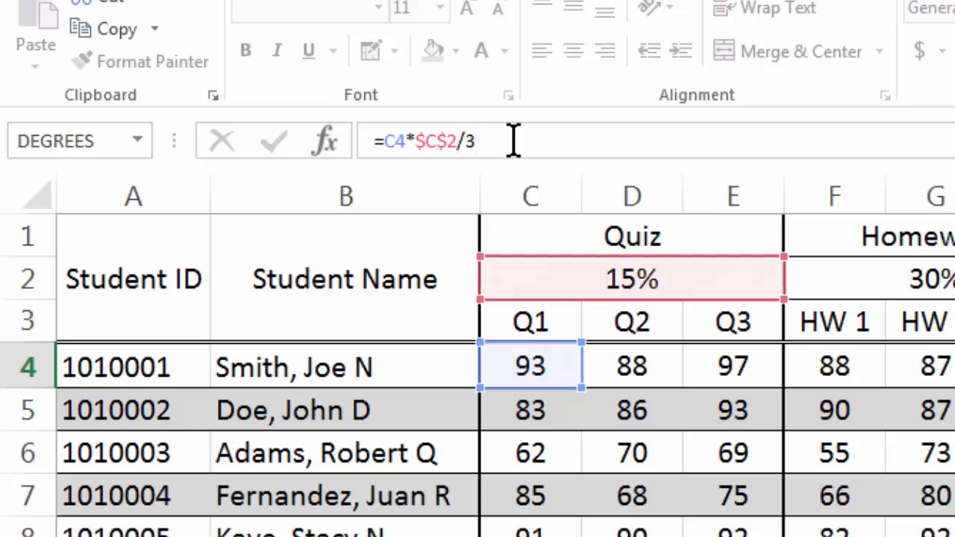
key(Return)
Step: Fill the corrected absolute-reference total formula from O4 down to O19
click(674, 166)
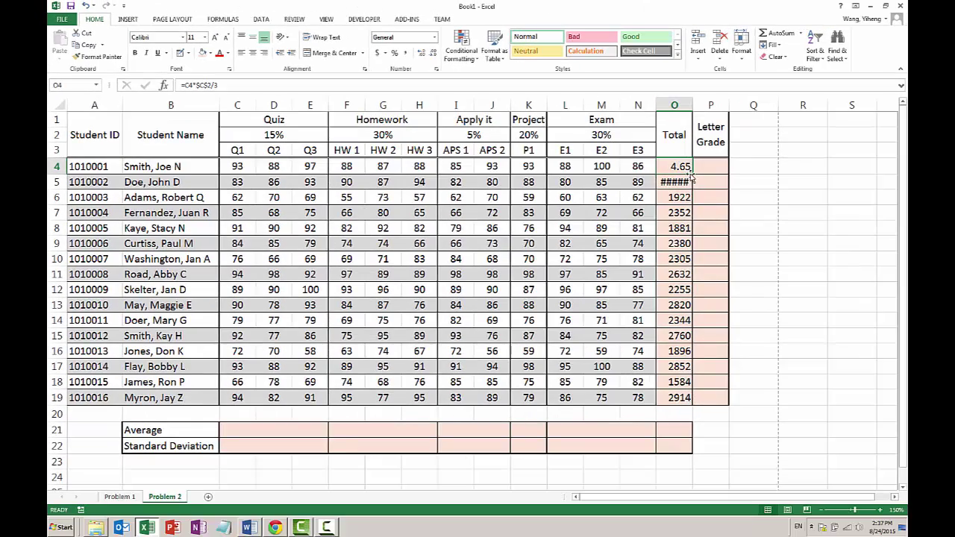
drag(693, 173, 693, 403)
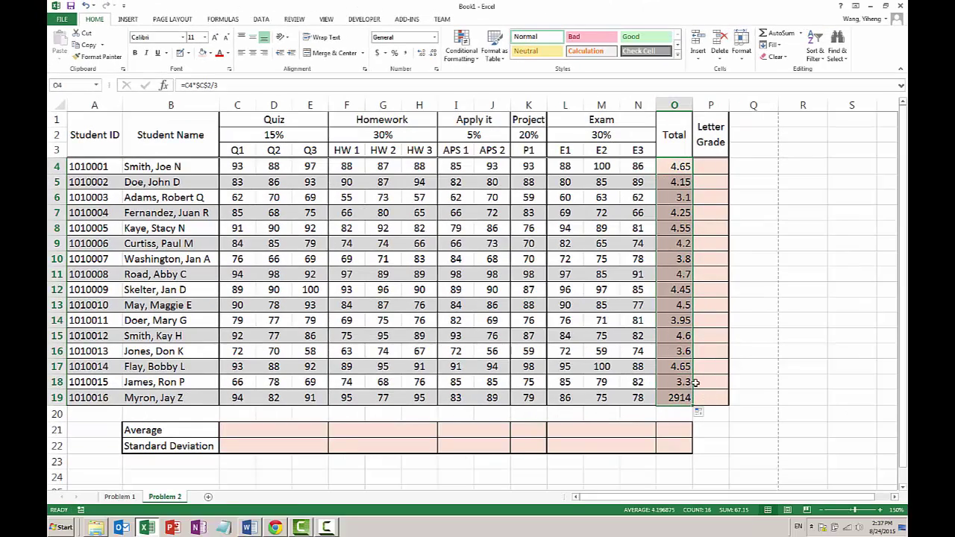
click(677, 184)
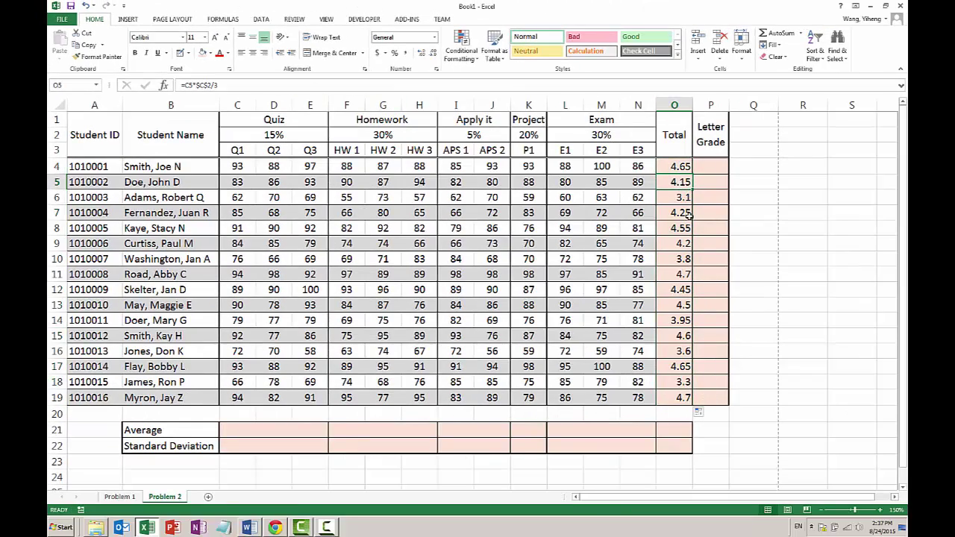
click(698, 214)
Step: Verify that O9's formula reads =C9*$C$2/3, giving 4.2
click(681, 243)
click(297, 86)
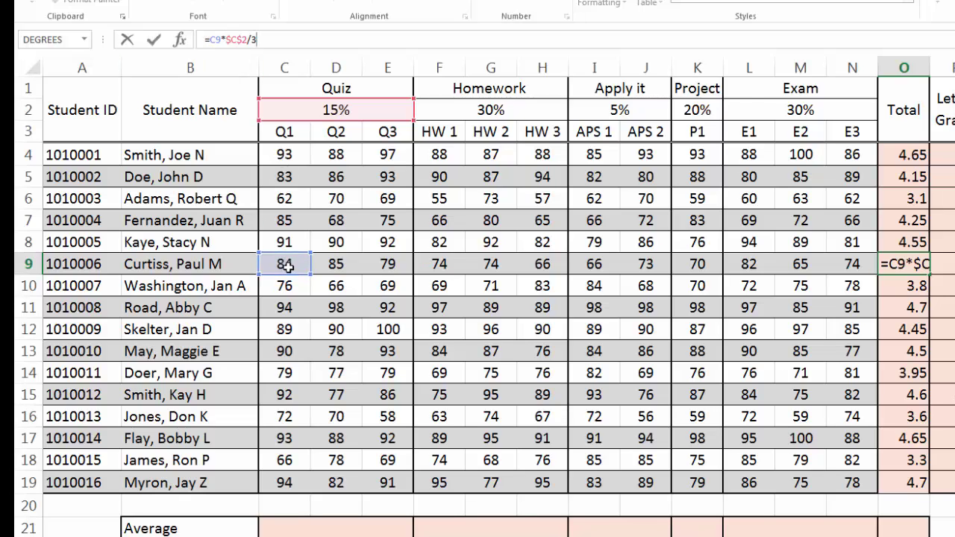
drag(226, 42, 242, 41)
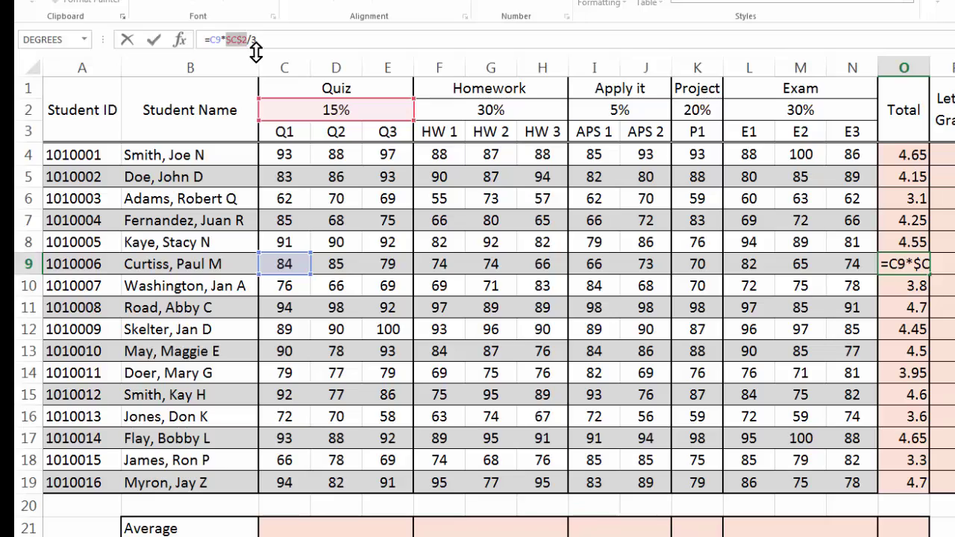
key(ctrl+Return)
Step: Extend O4's formula with the Q2 and Q3 scores, each times $C$2 divided by 3
click(895, 154)
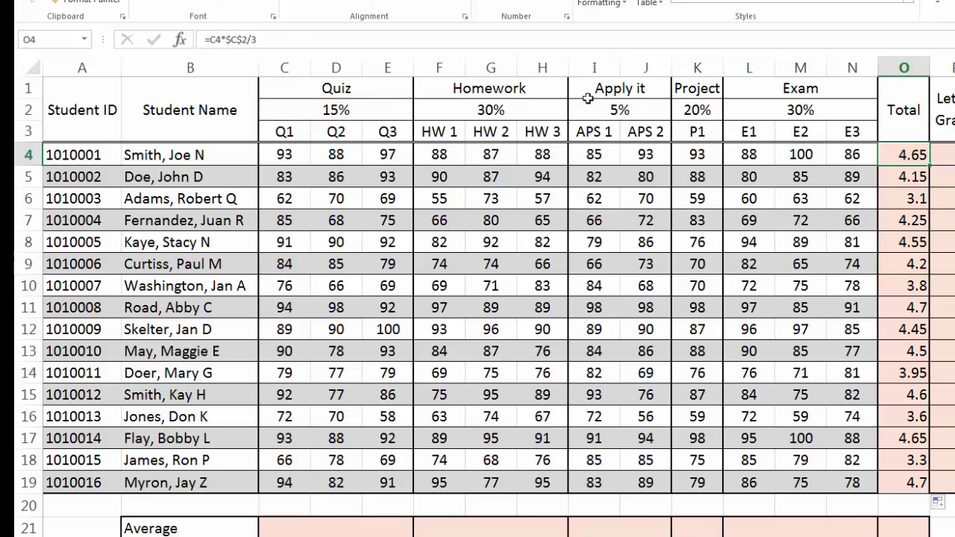
click(279, 37)
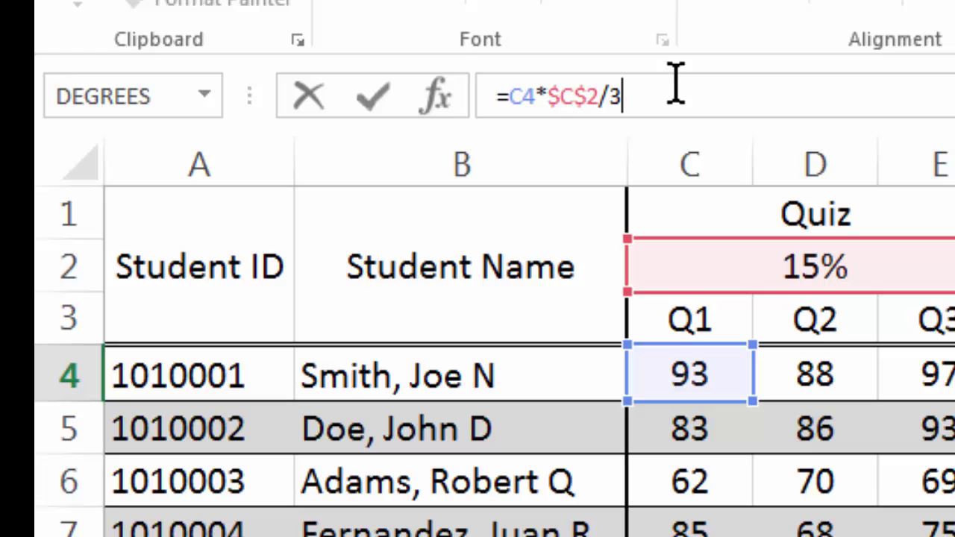
text(+)
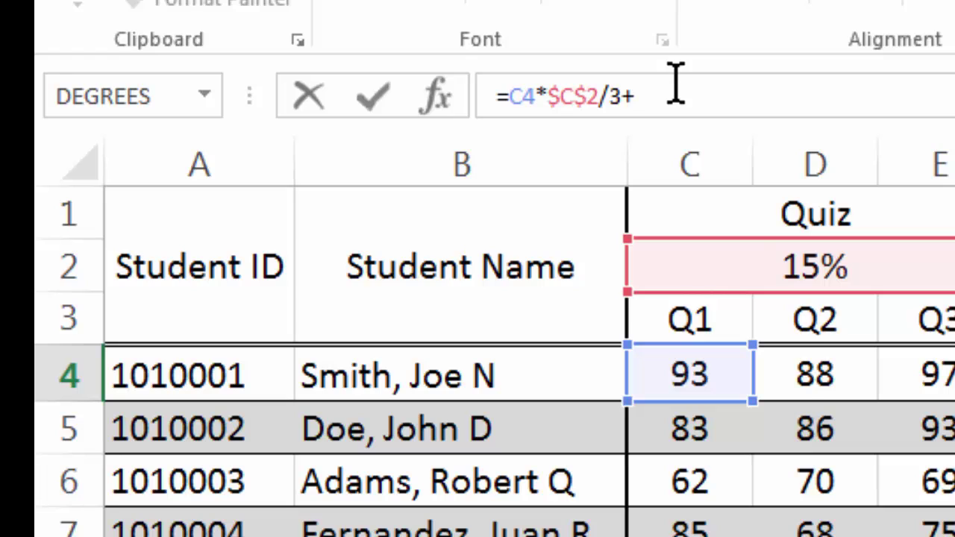
click(821, 374)
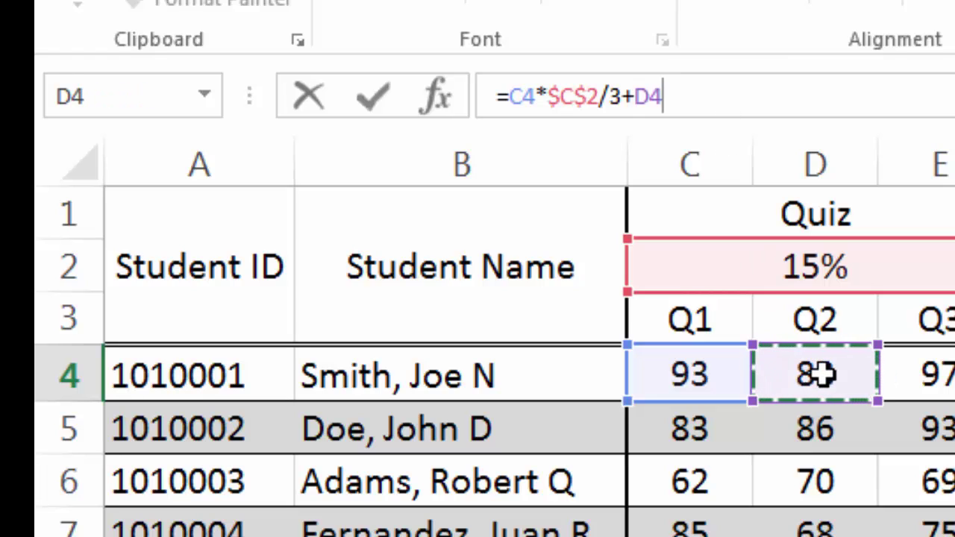
text(*)
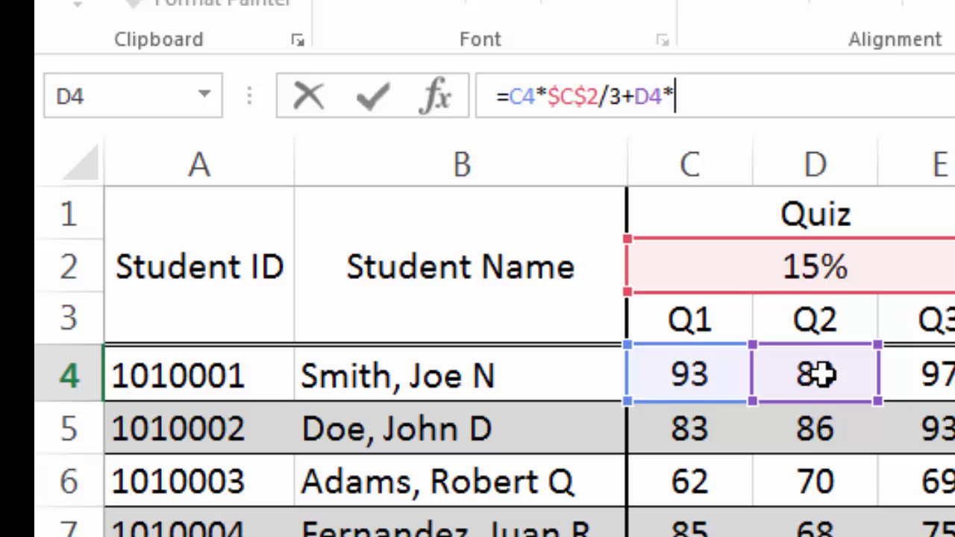
click(832, 266)
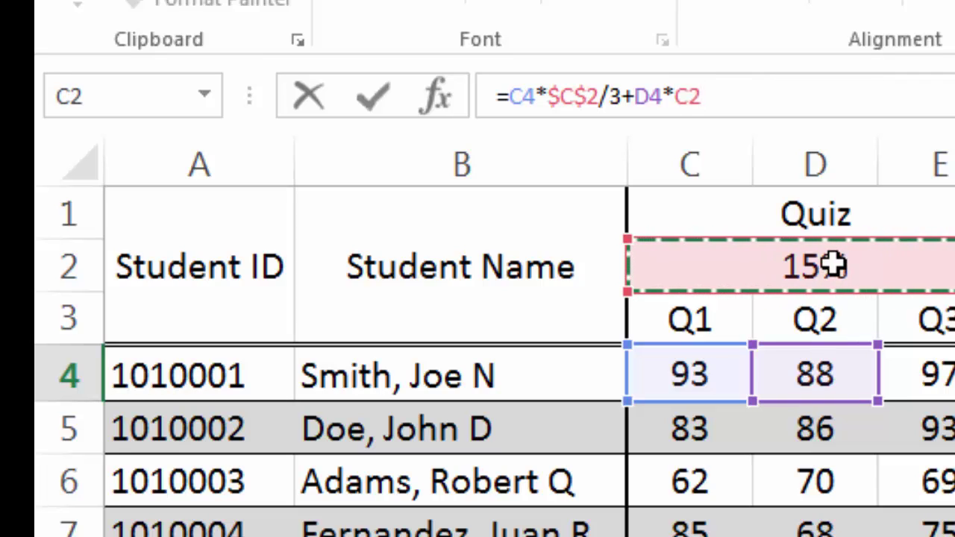
key(F4)
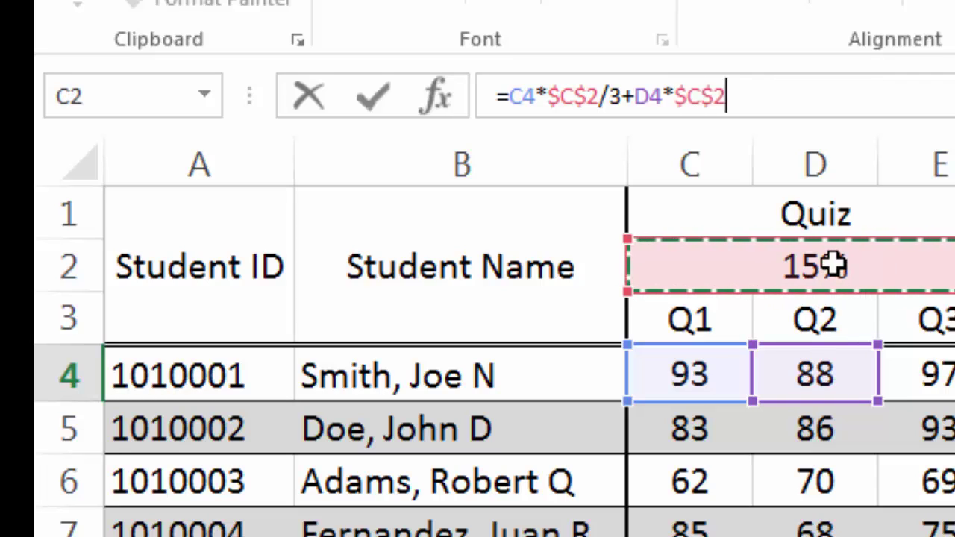
key(F4)
key(F4)
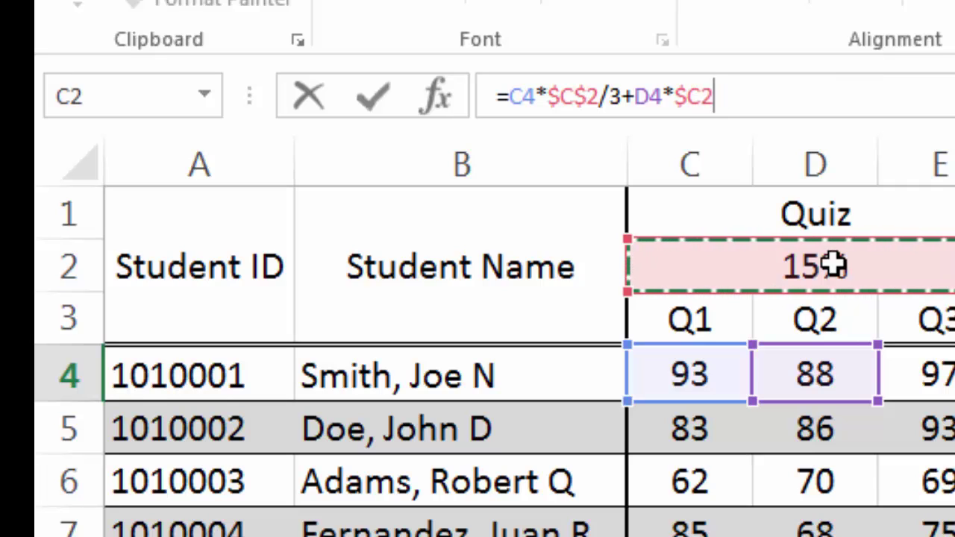
key(F4)
key(F4)
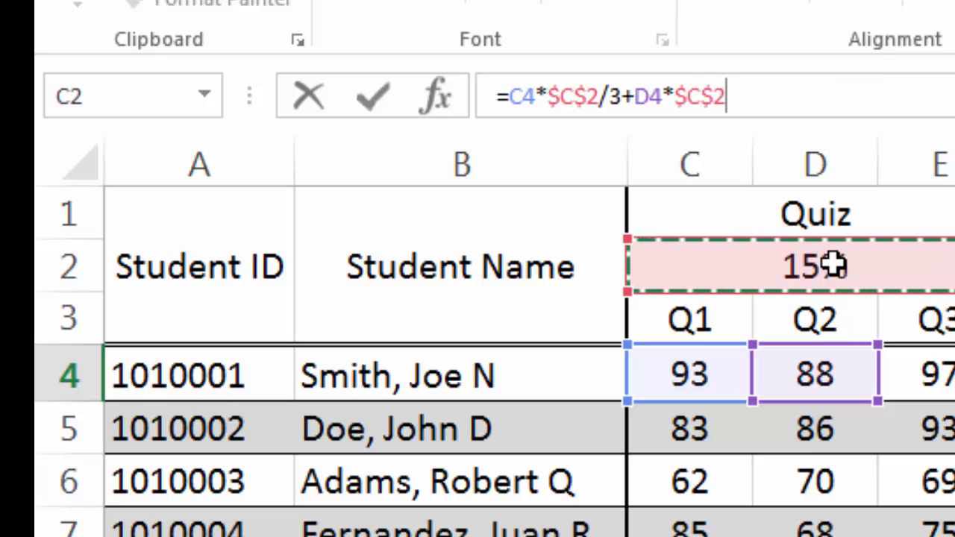
key(F4)
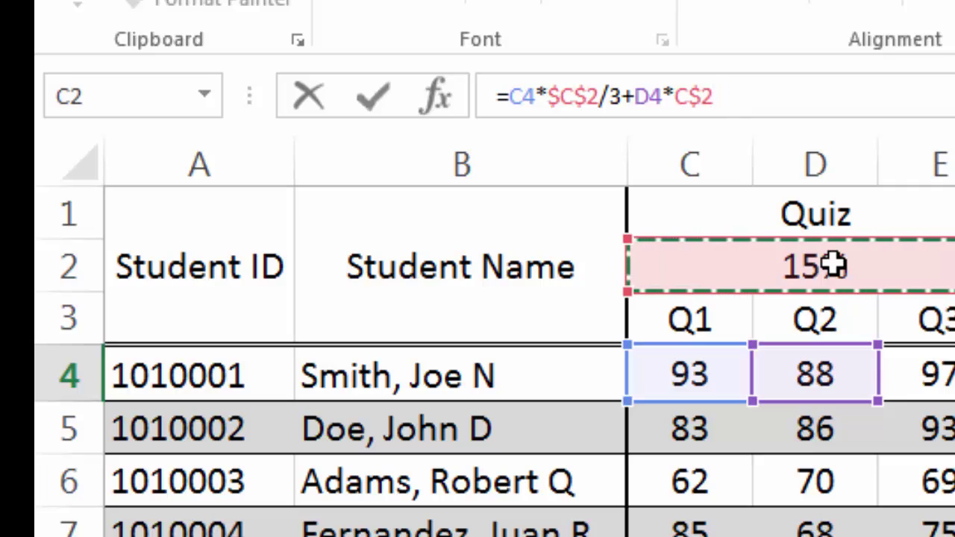
key(F4)
key(F4)
key(F4)
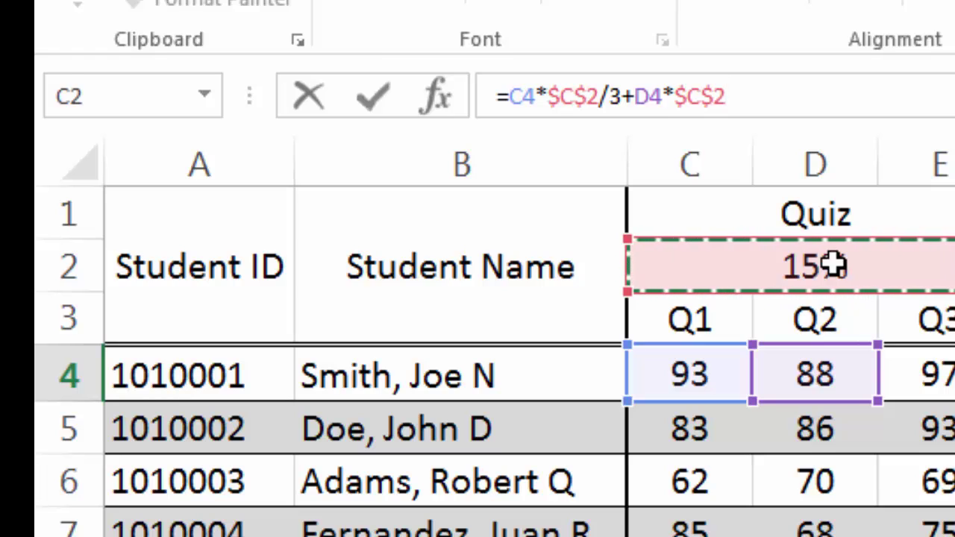
text(/3)
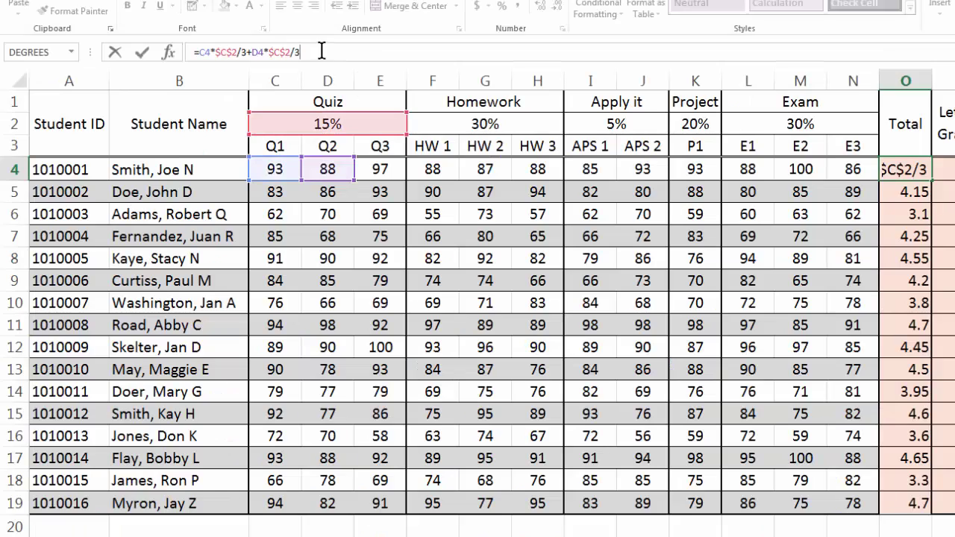
text(+)
click(931, 378)
text(*)
click(859, 264)
key(F4)
text(/3+)
Step: Add homework scores F4, G4 and H4, each times $F$2 divided by 3
click(433, 169)
text(*)
click(465, 123)
key(F4)
text(/3+)
click(481, 169)
text(*)
click(474, 126)
key(F4)
text(/3+)
click(537, 169)
text(*)
click(462, 123)
key(F4)
Step: Add exam scores L4, M4 and N4 weighted by $L$2 over 3, giving a total of 90.65
text(/3+)
Step: Add Apply it scores I4 and J4 weighted by $I$2 over 2, plus project K4 times $K$2
click(587, 170)
text(*)
click(586, 125)
key(F4)
text(/2+)
click(642, 169)
text(*)
click(601, 124)
key(F4)
text(/2+)
click(696, 170)
text(*)
click(695, 124)
key(F4)
text(+)
click(746, 169)
text(*)
click(749, 125)
key(F4)
text(/3+)
click(794, 170)
text(*)
click(795, 124)
key(F4)
text(/3+)
click(840, 170)
text(*)
click(796, 123)
key(F4)
text(/3)
key(Return)
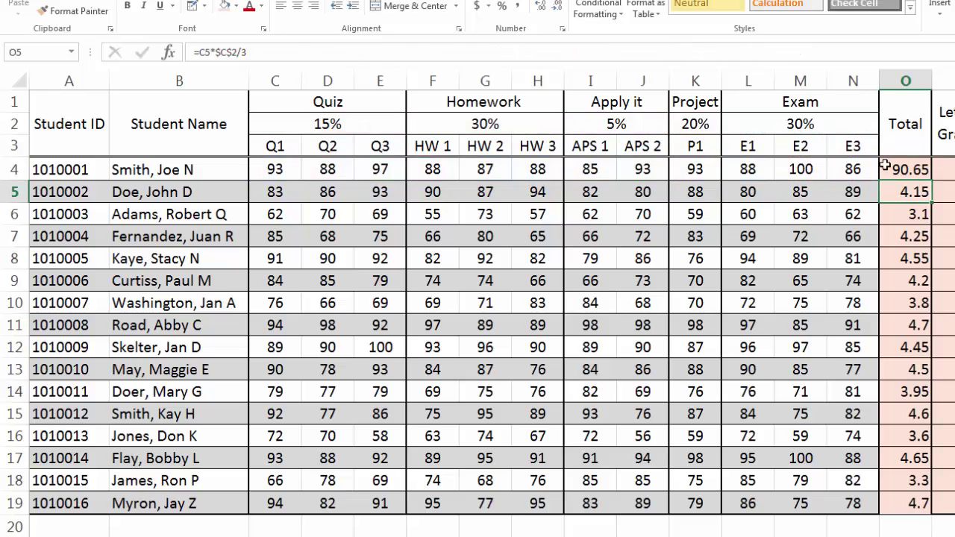
click(896, 236)
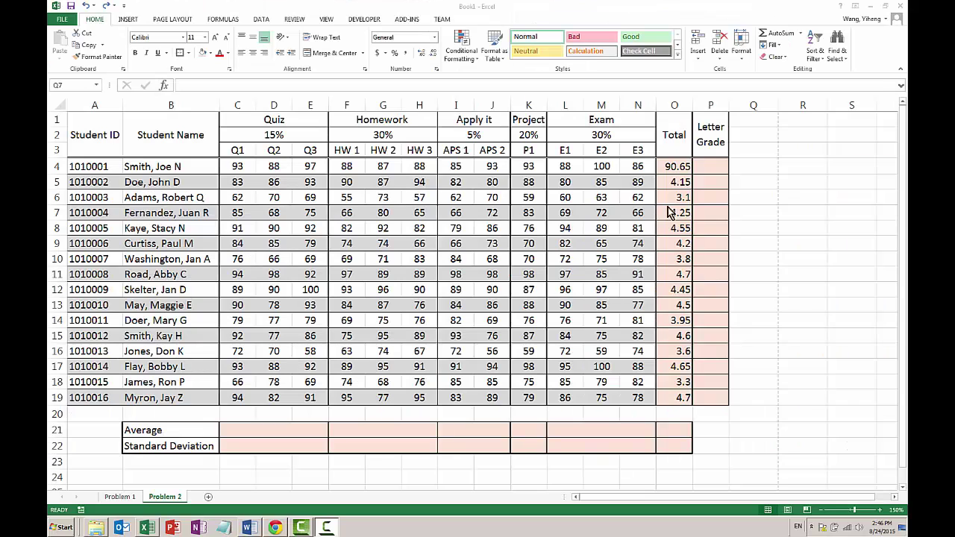
Step: Paste O4's weighted-sum formula into O5:O19 and format O4:O19 to one decimal place
click(683, 167)
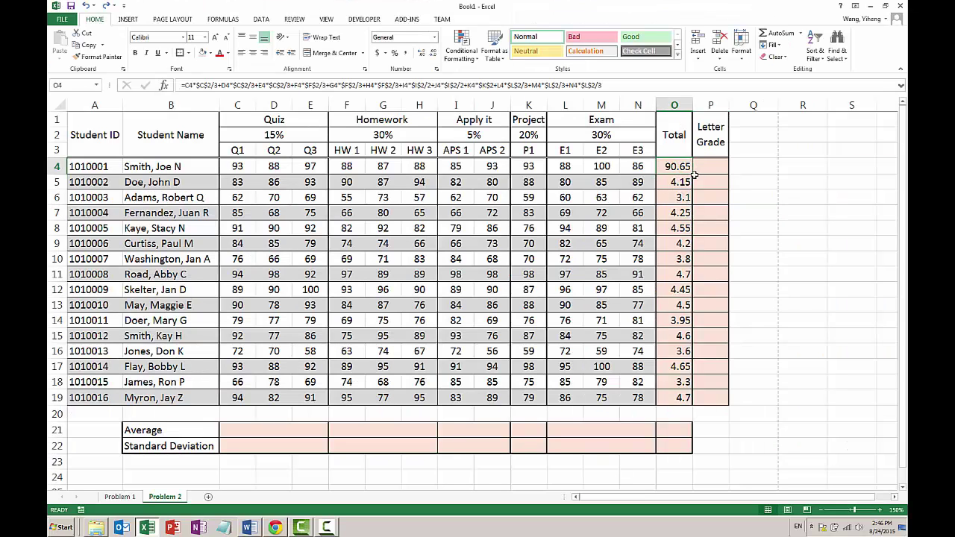
drag(693, 173, 699, 407)
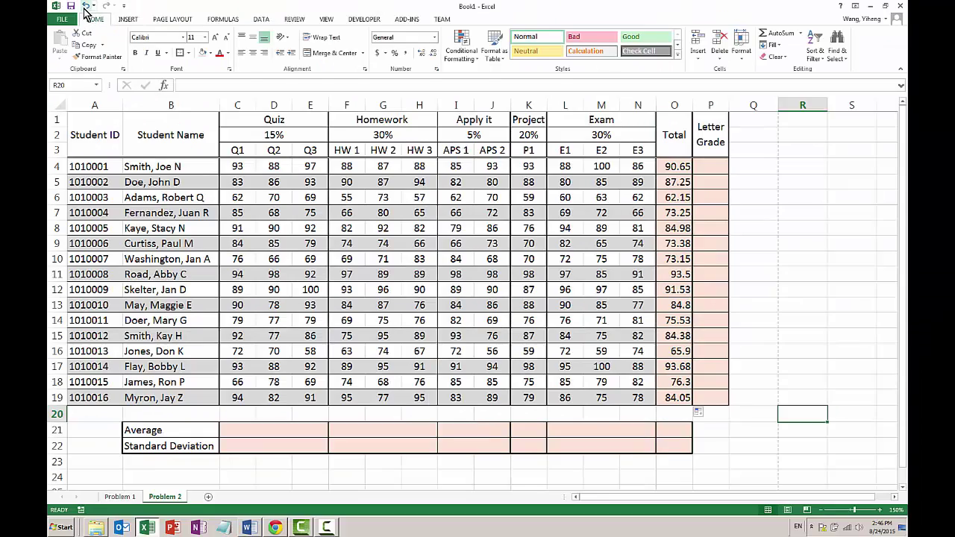
click(86, 6)
right_click(681, 169)
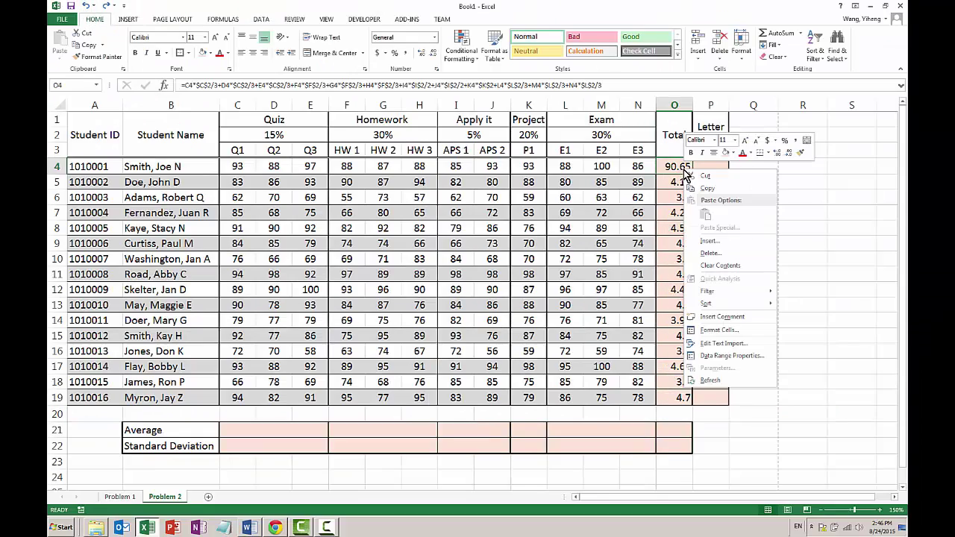
click(712, 187)
drag(675, 182, 692, 397)
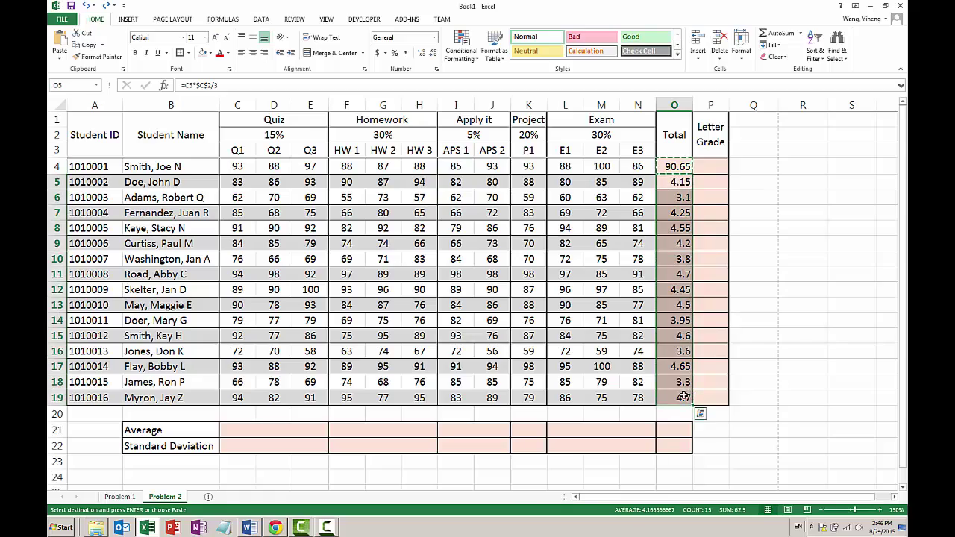
right_click(689, 395)
click(737, 229)
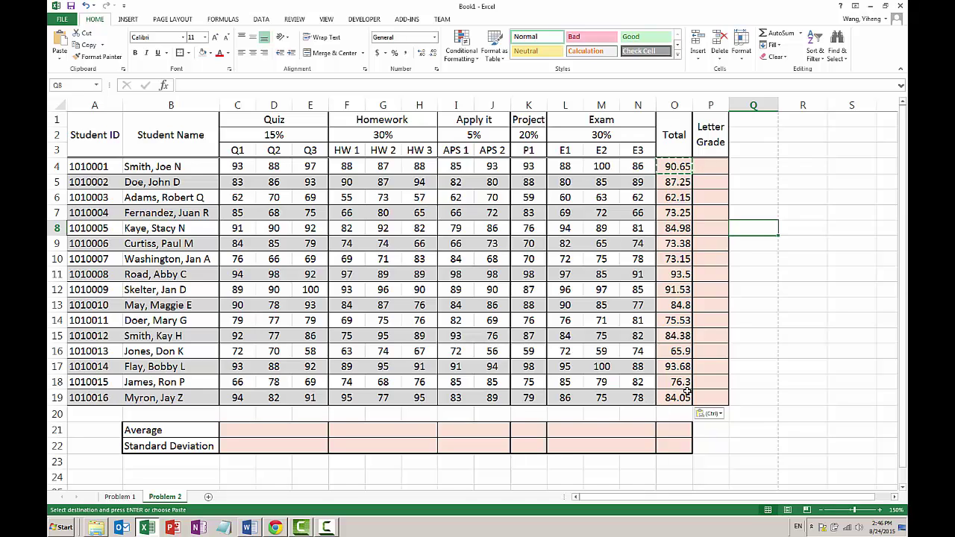
drag(666, 168, 674, 397)
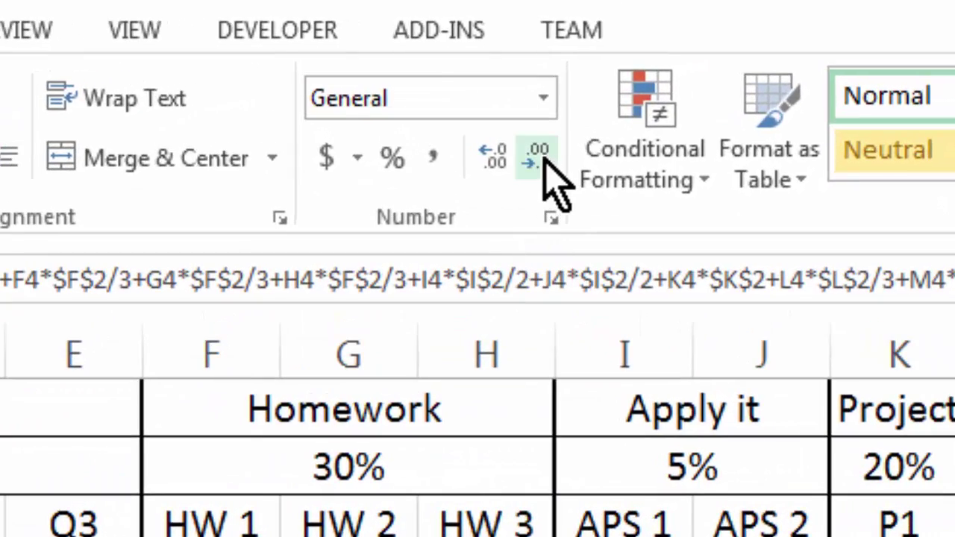
click(510, 127)
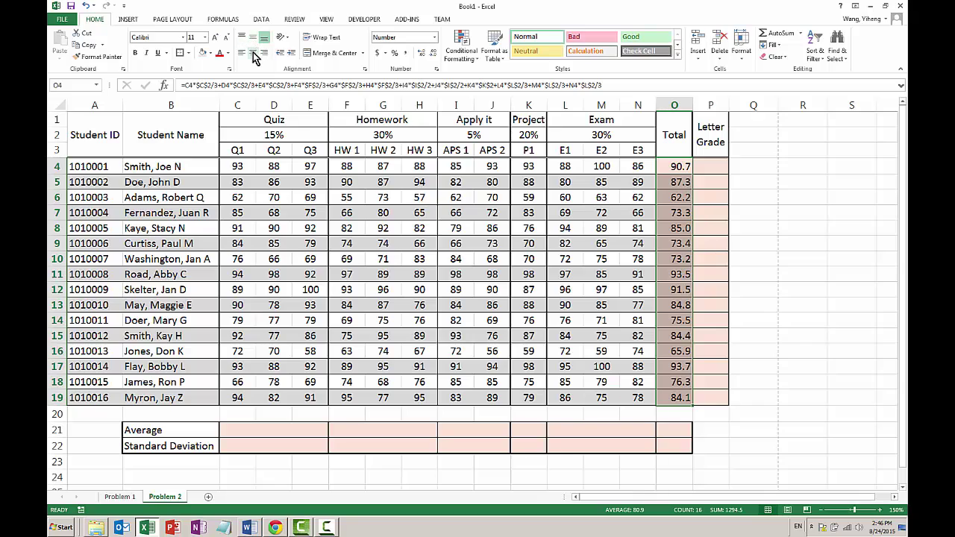
Step: Enter =AVERAGE(C4:C19) in C21 for the Q1 average
click(768, 198)
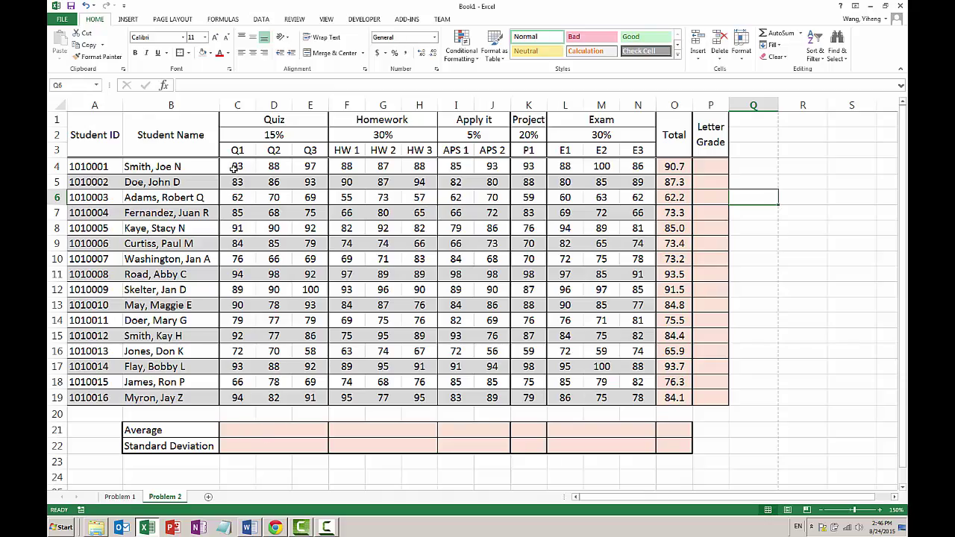
click(235, 431)
text(=)
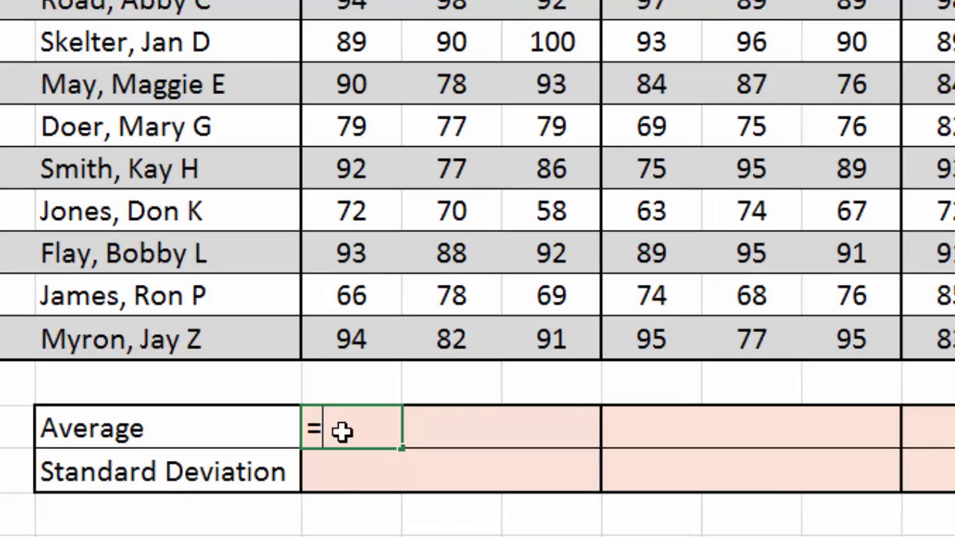
text(a)
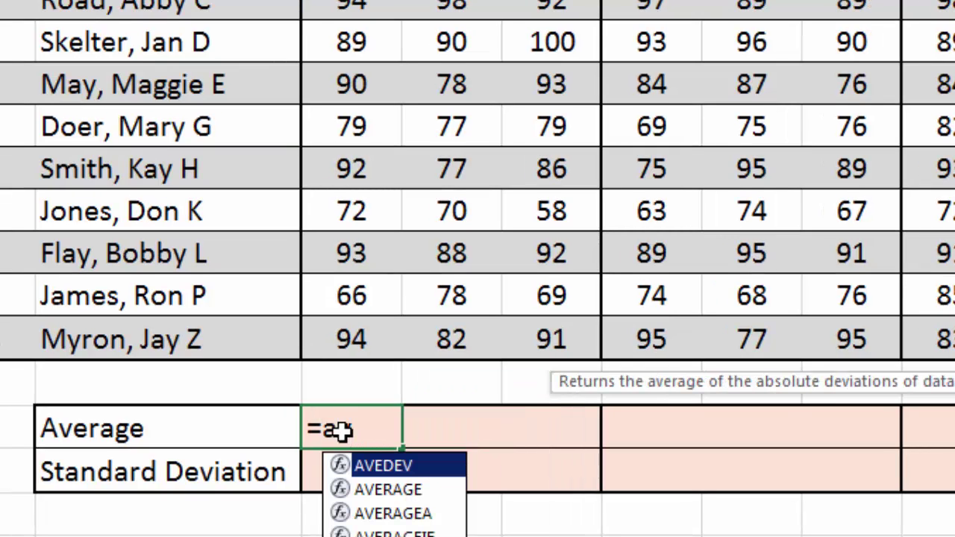
text(verage()
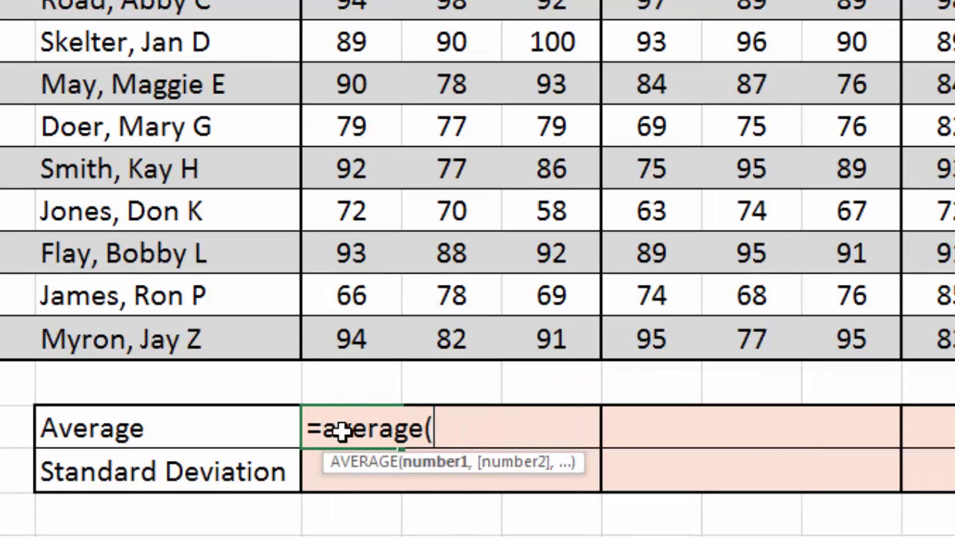
drag(352, 4, 358, 341)
text())
key(Return)
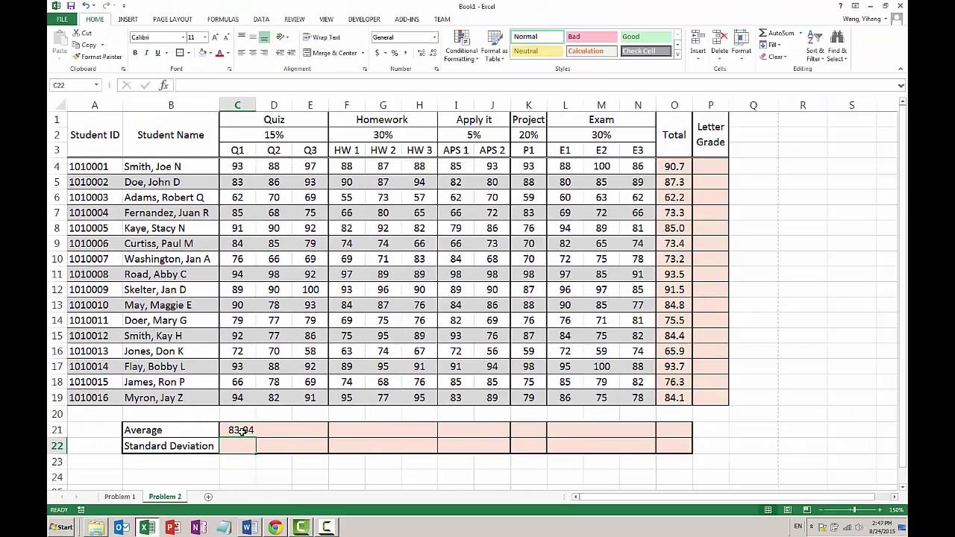
key(Up)
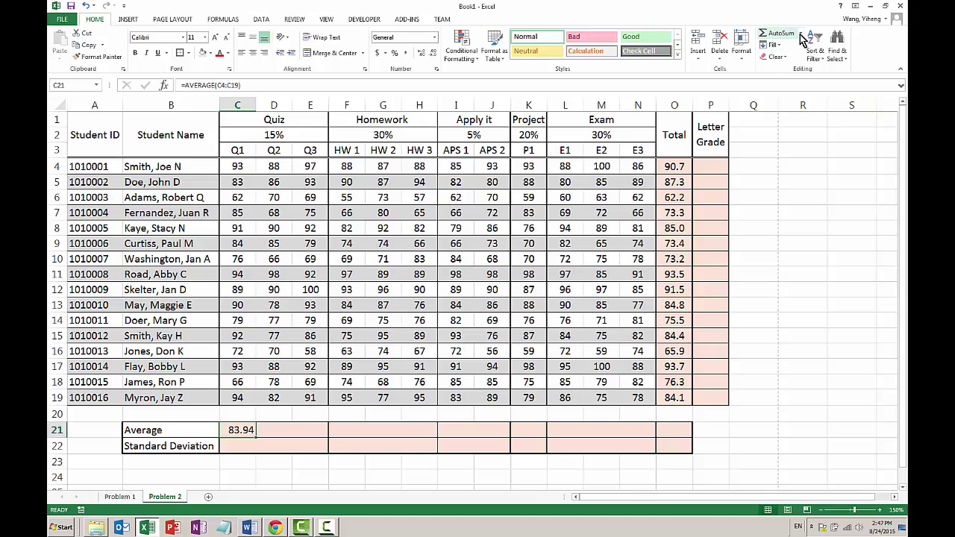
Step: Copy the C21 average formula and paste it as formulas across D21:O21
right_click(249, 432)
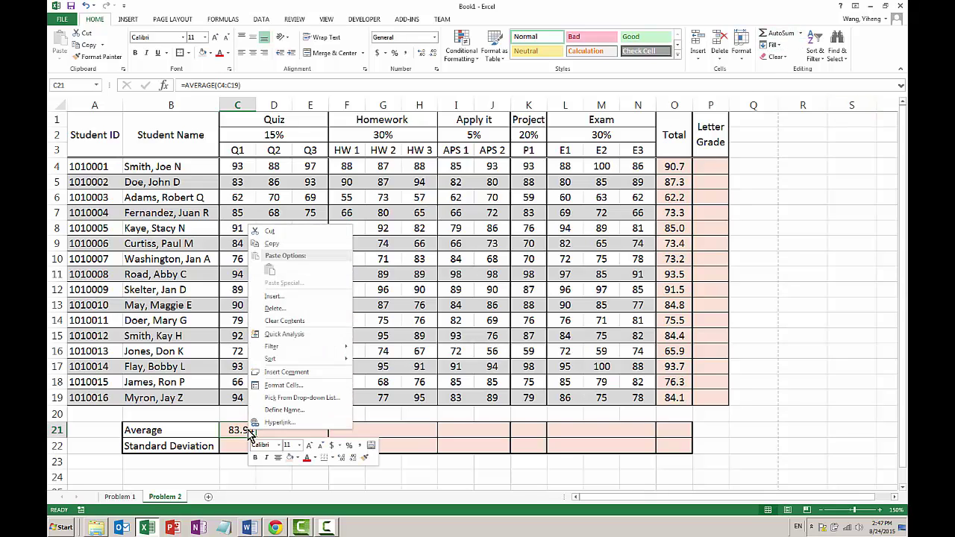
click(273, 245)
drag(294, 428, 674, 429)
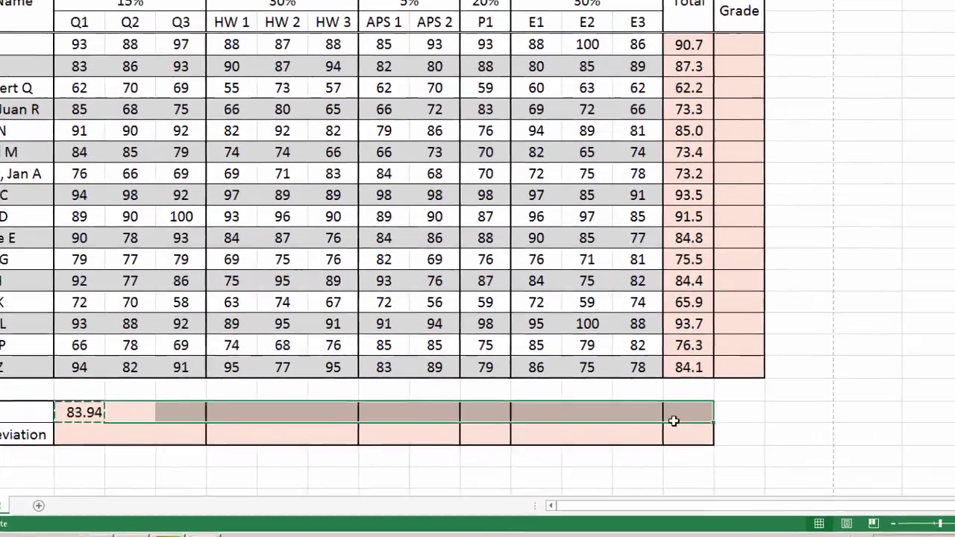
right_click(619, 416)
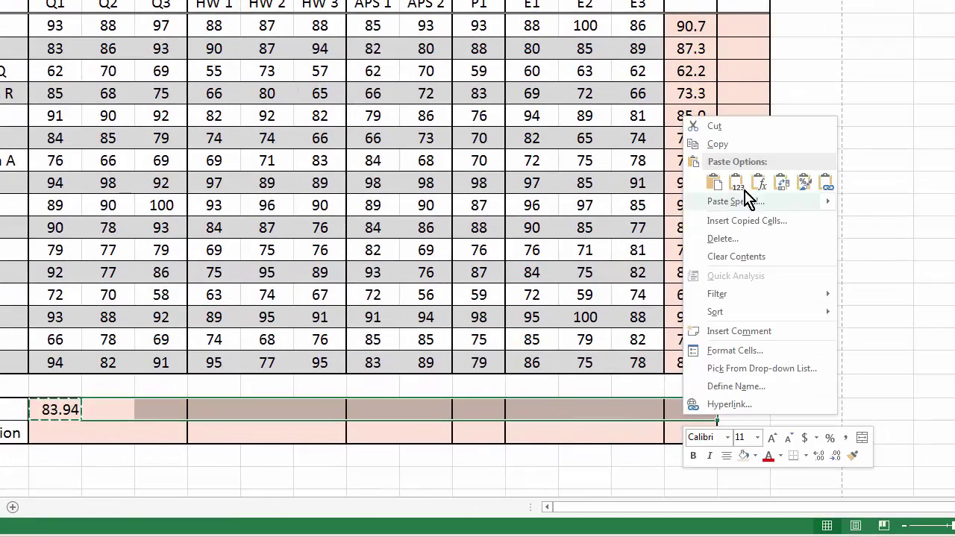
click(758, 189)
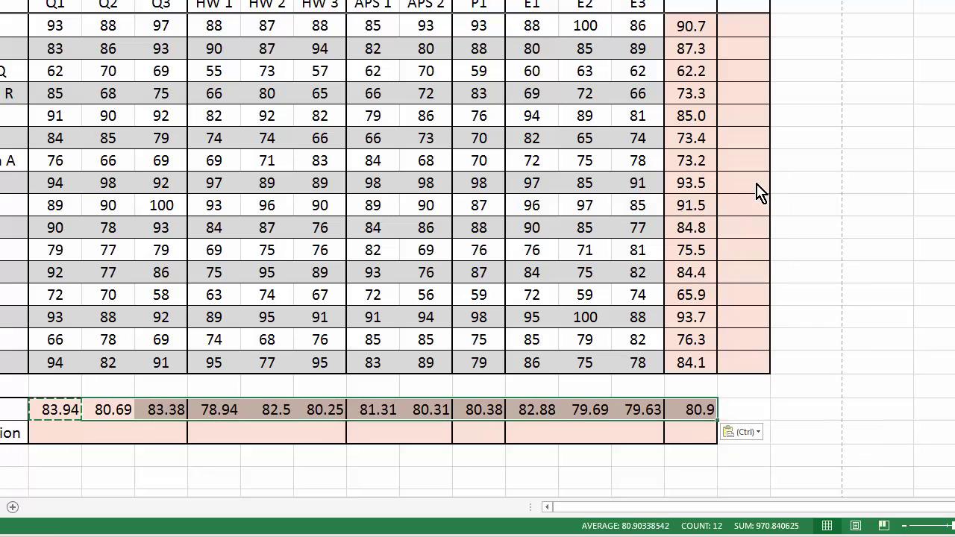
click(828, 200)
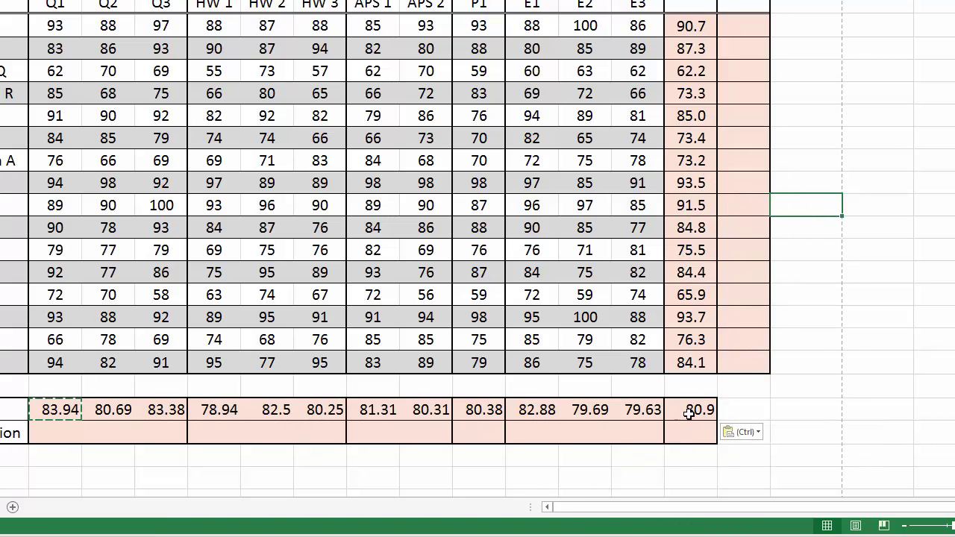
Step: Format the Average row C21:O21 to show one decimal place
drag(689, 414, 58, 412)
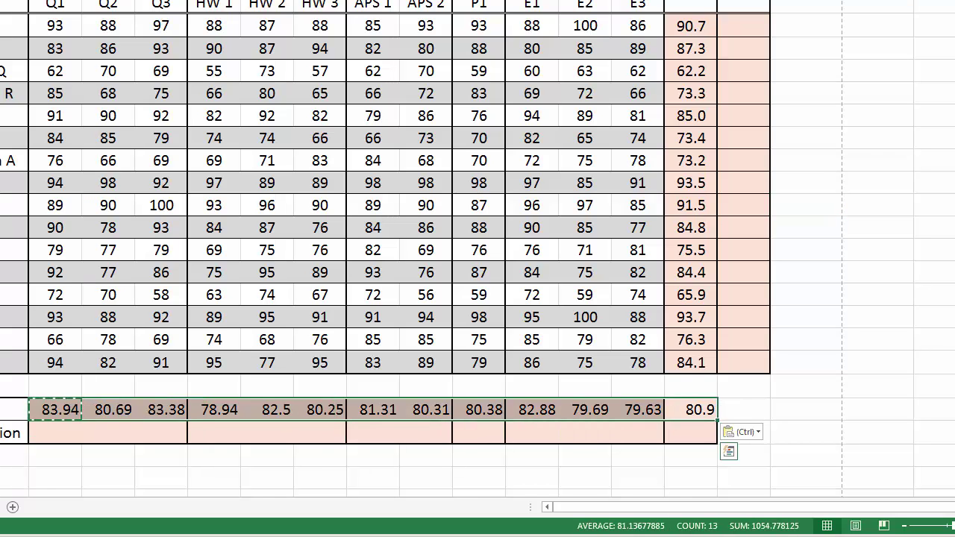
key(alt+h)
key(9)
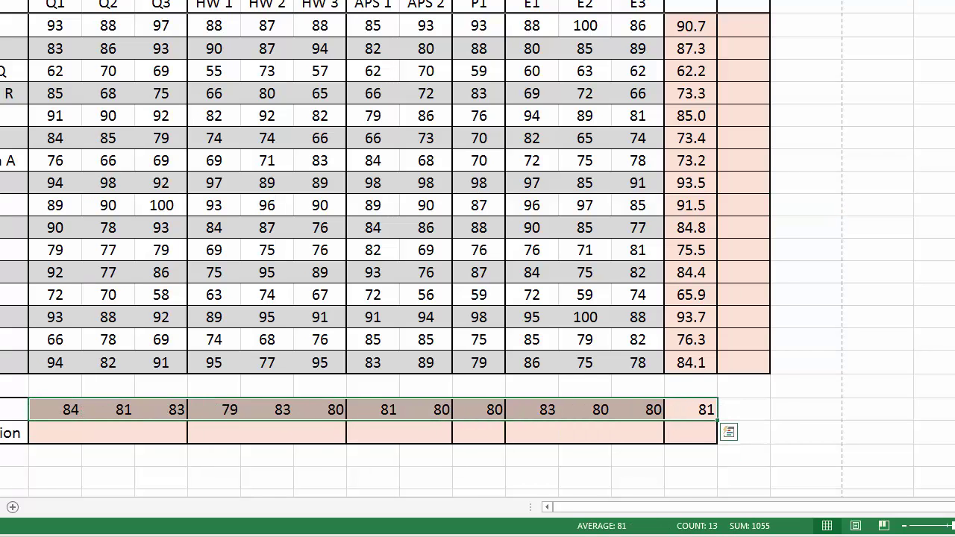
key(alt+h)
key(0)
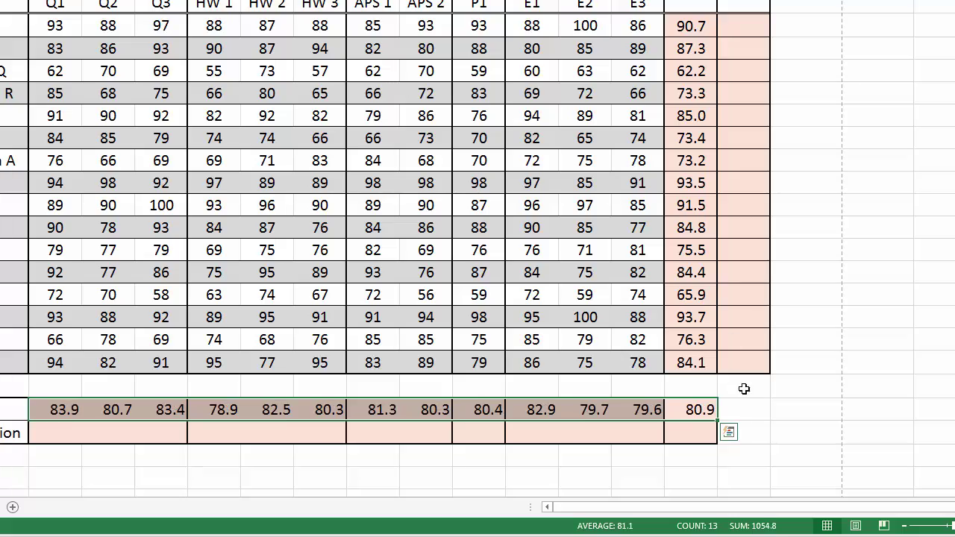
click(745, 384)
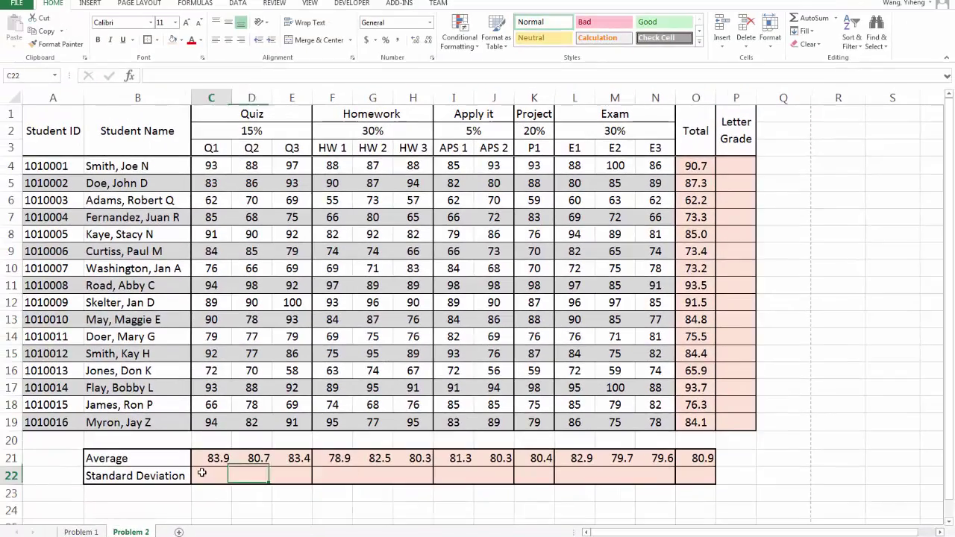
Step: Enter =STDEV.P(C4:C19) in C22, giving the Q1 standard deviation of about 9.9
click(43, 430)
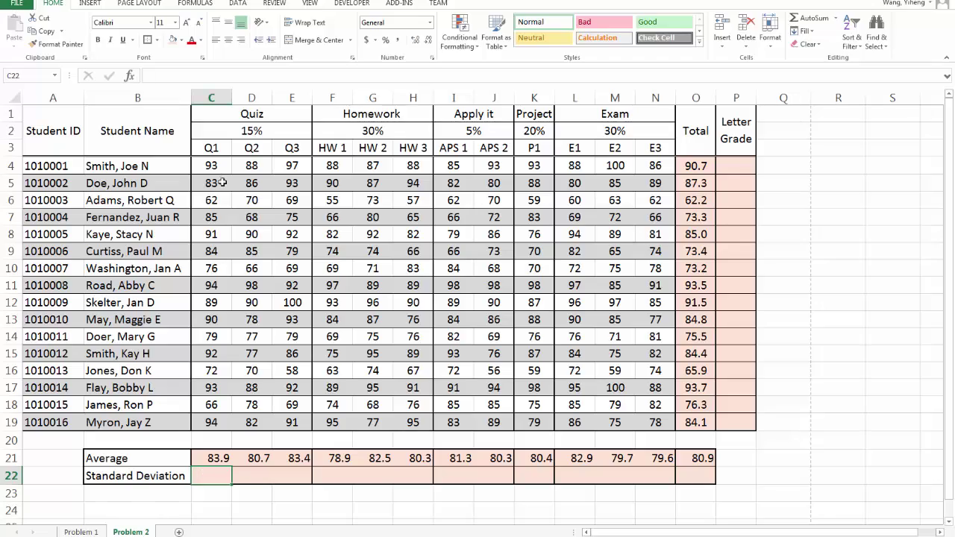
drag(220, 179, 209, 425)
click(222, 477)
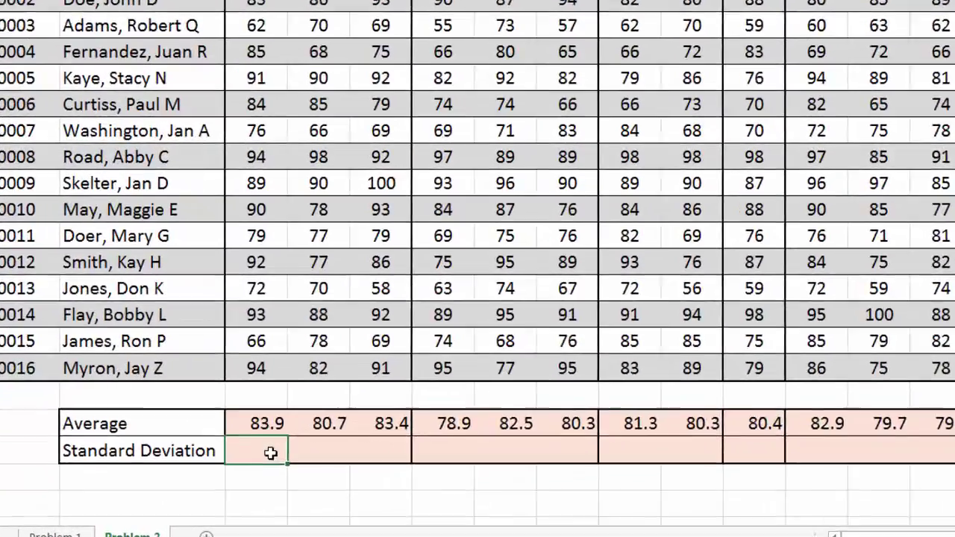
text(=sta)
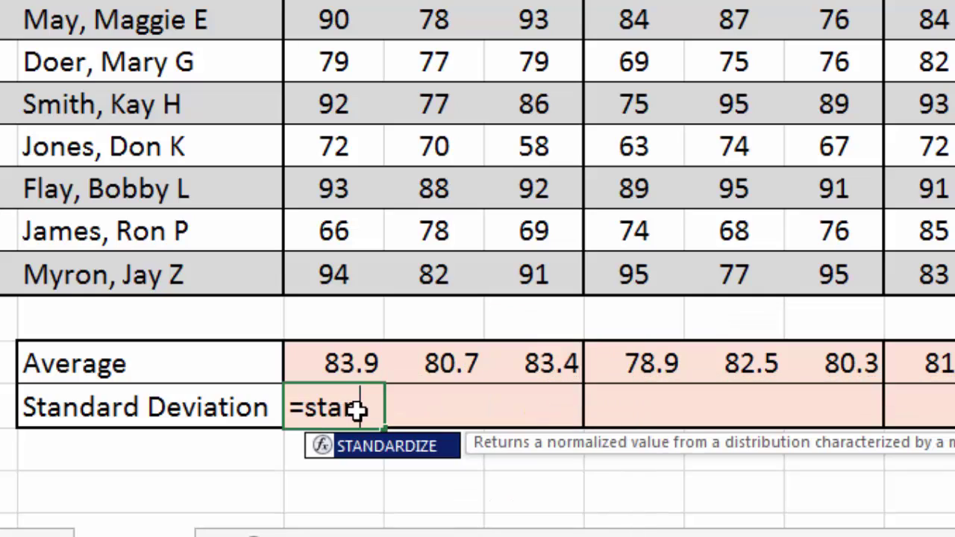
key(BackSpace)
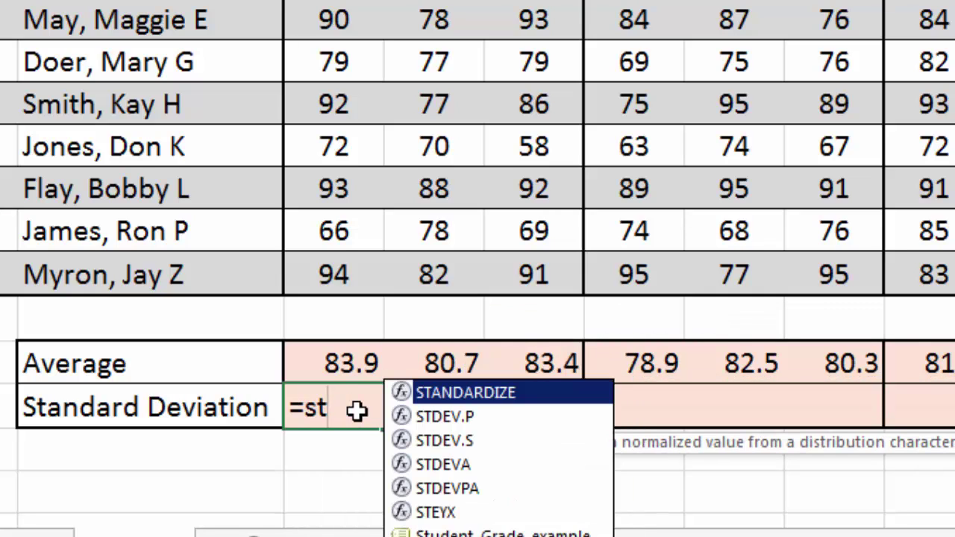
text(dev)
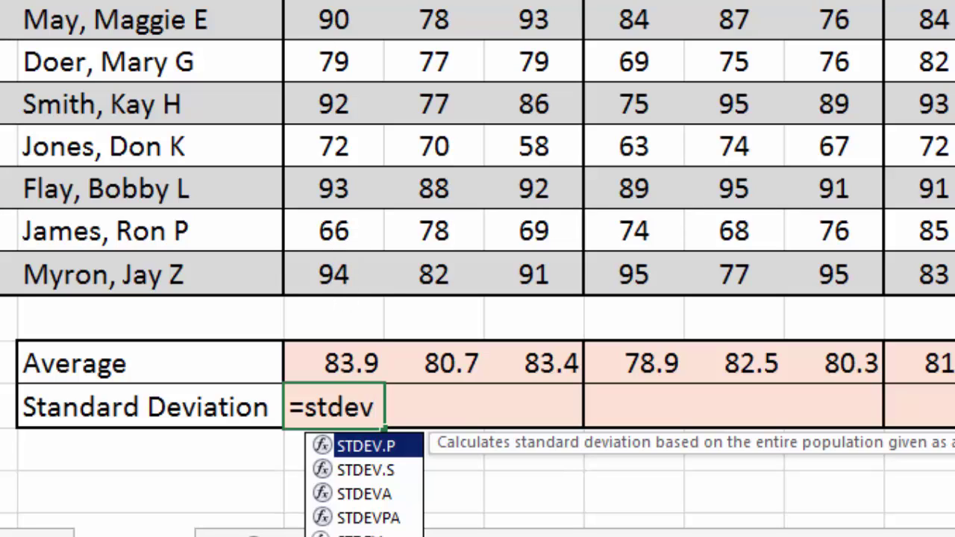
text(.)
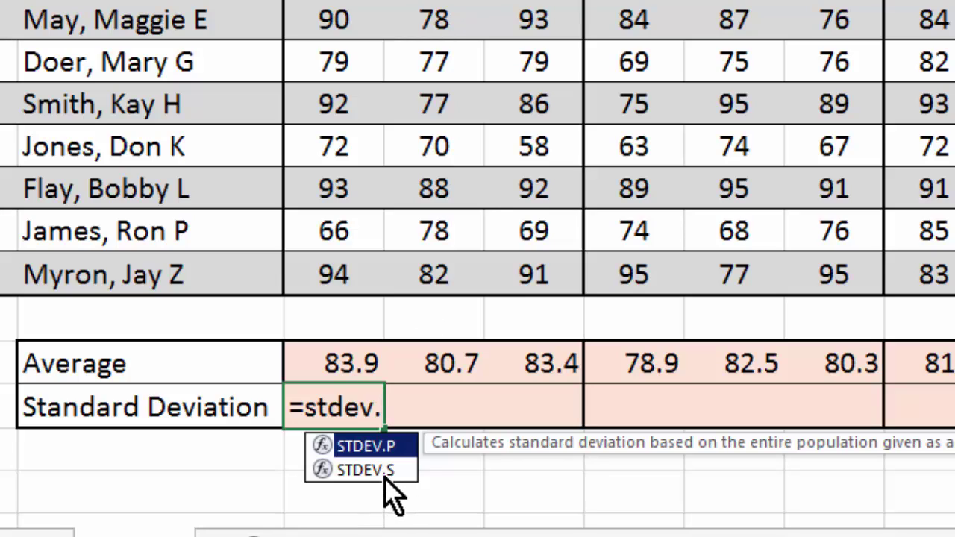
text(s)
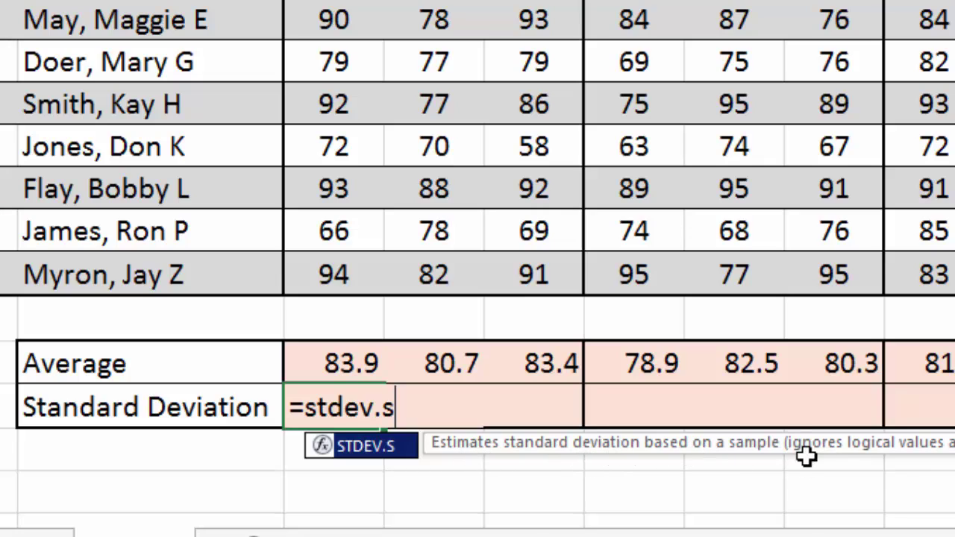
key(BackSpace)
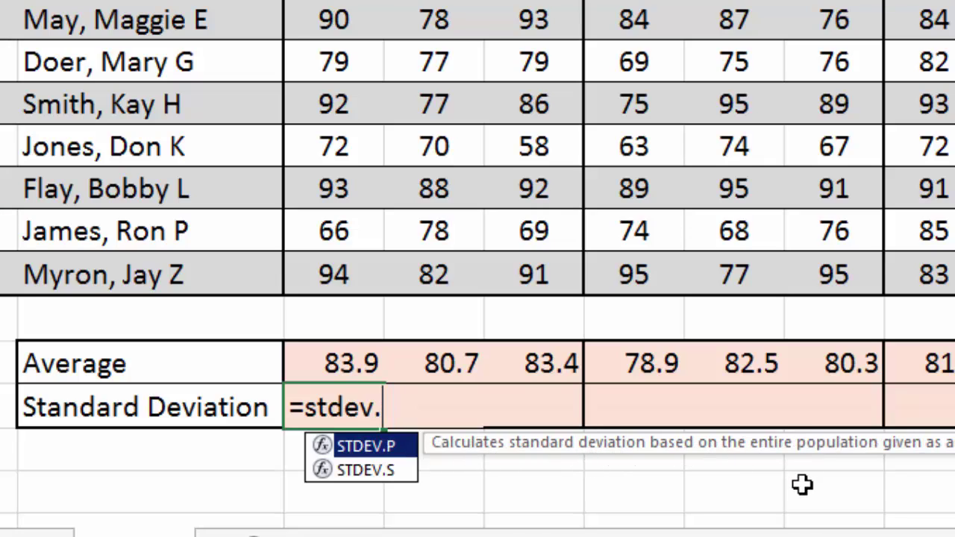
text(p()
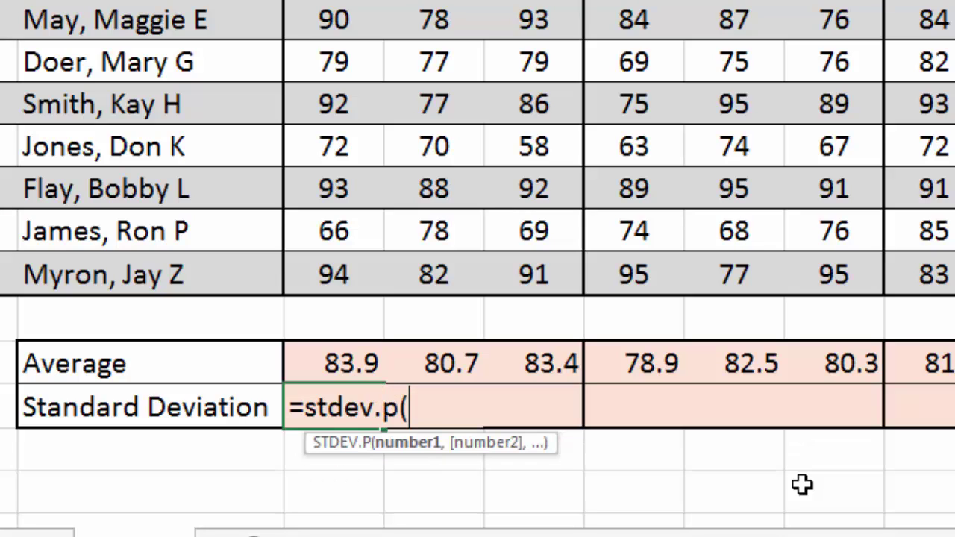
drag(333, 1, 340, 277)
text())
key(Return)
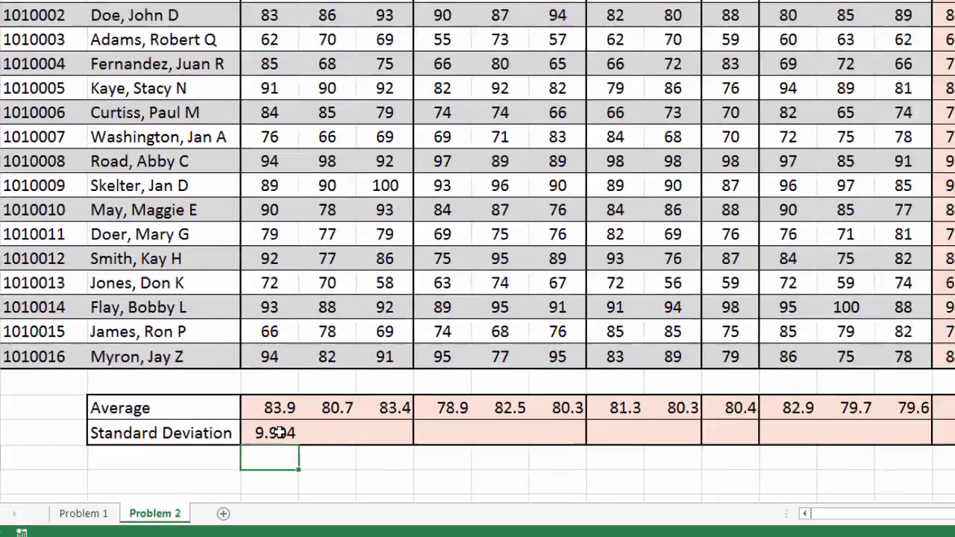
Step: Copy the C22 standard deviation formula across D22:O22
click(349, 413)
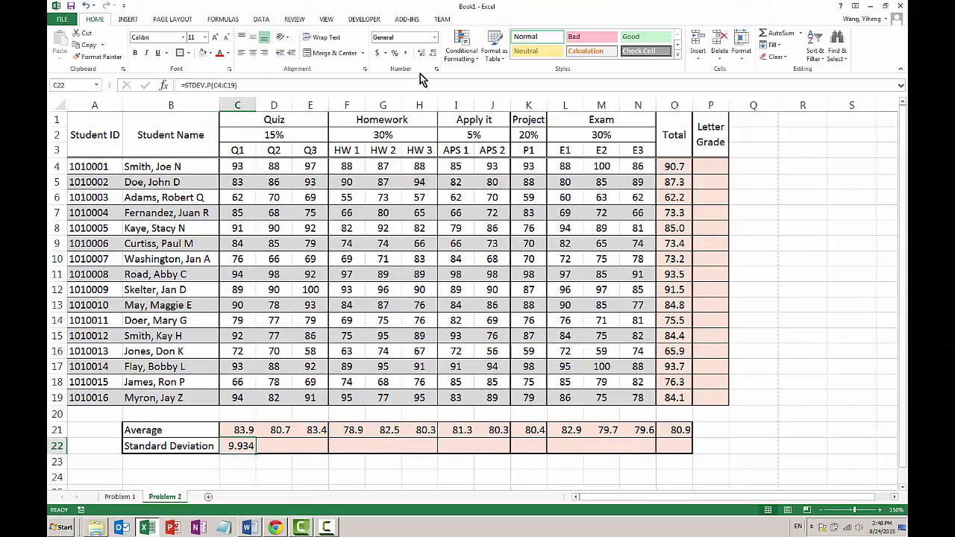
key(ctrl+c)
drag(274, 446, 677, 446)
right_click(677, 446)
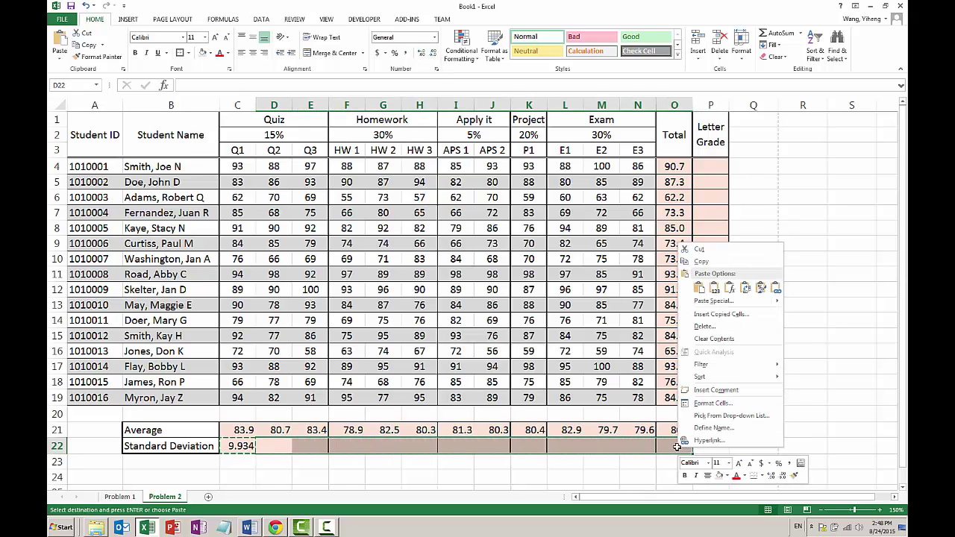
click(699, 287)
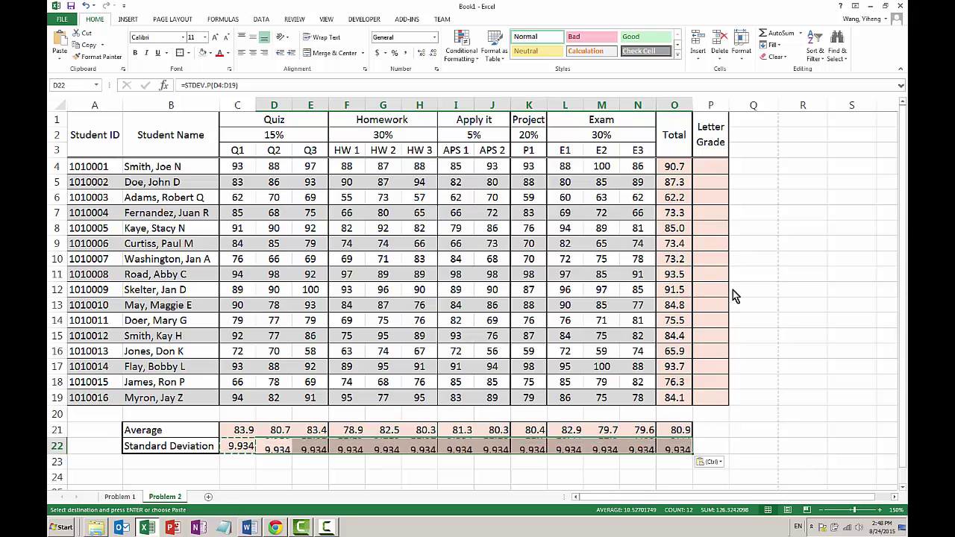
click(705, 431)
Step: Format the Standard Deviation row C22:O22 to show two decimal places
drag(681, 444, 245, 445)
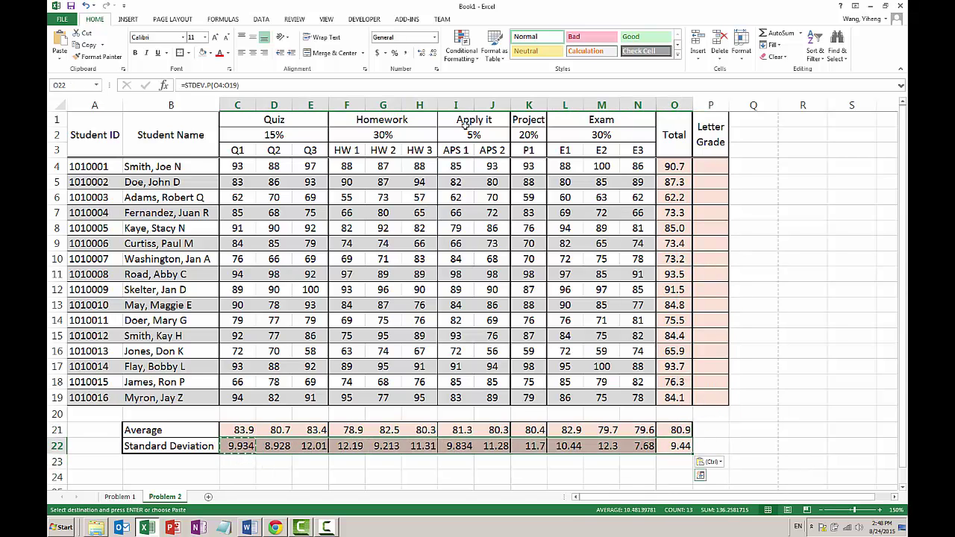
click(425, 58)
click(434, 55)
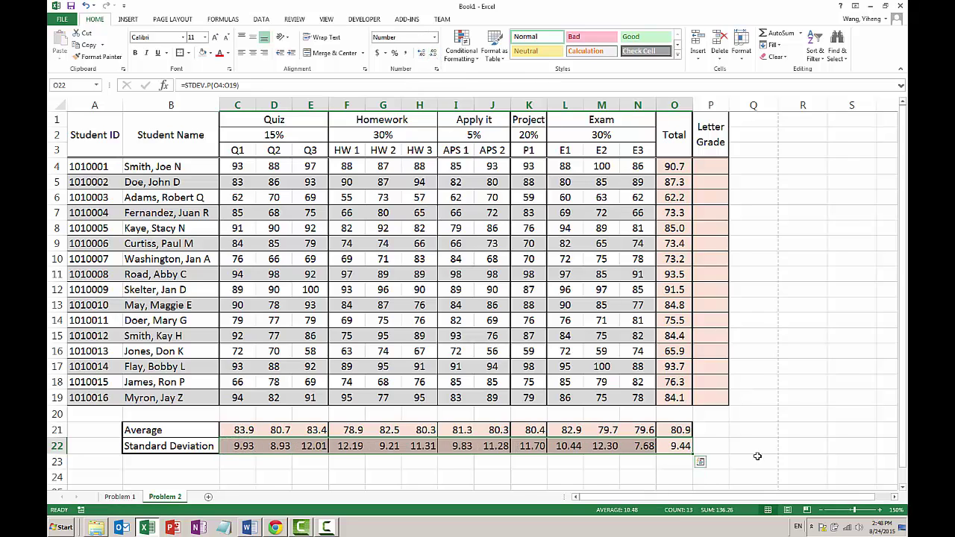
click(742, 444)
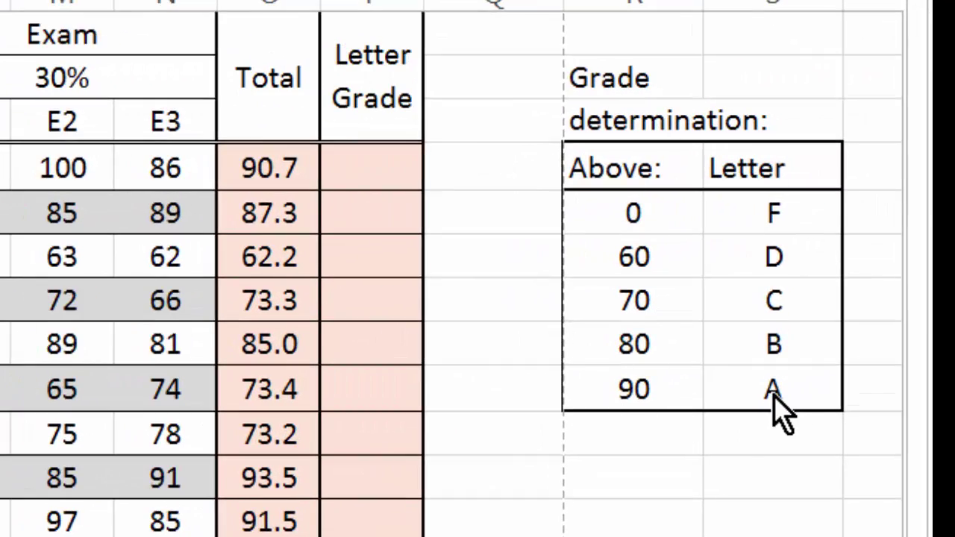
key(Return)
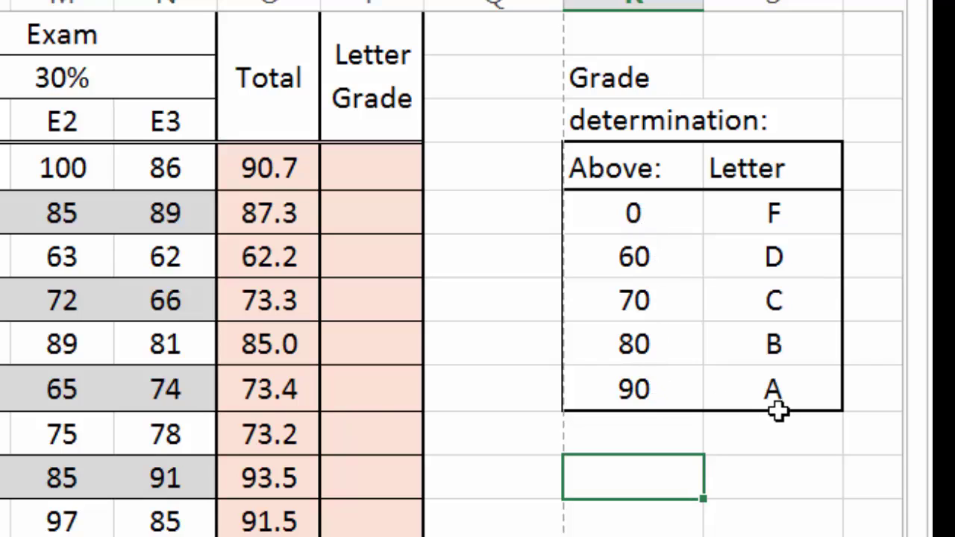
key(Up)
key(Up)
key(Up)
key(Up)
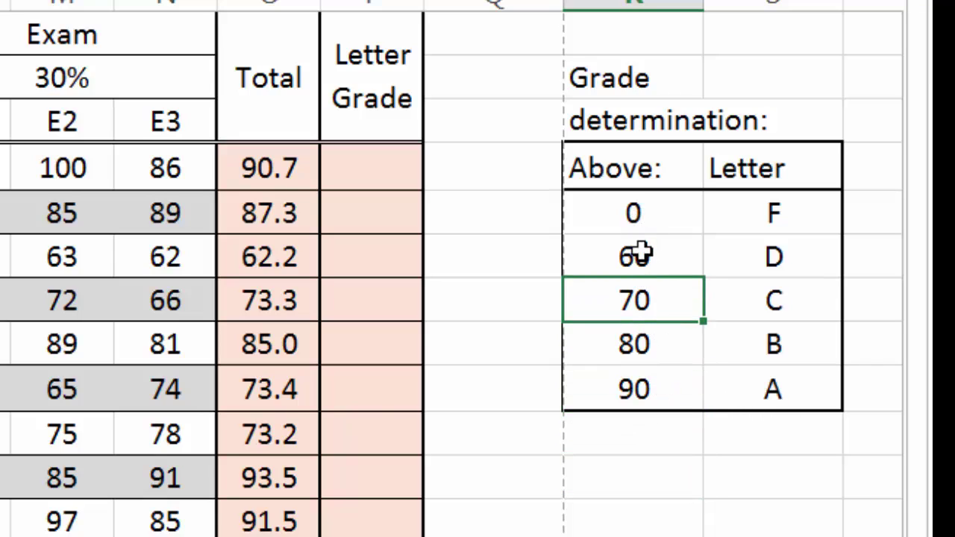
click(639, 213)
click(749, 261)
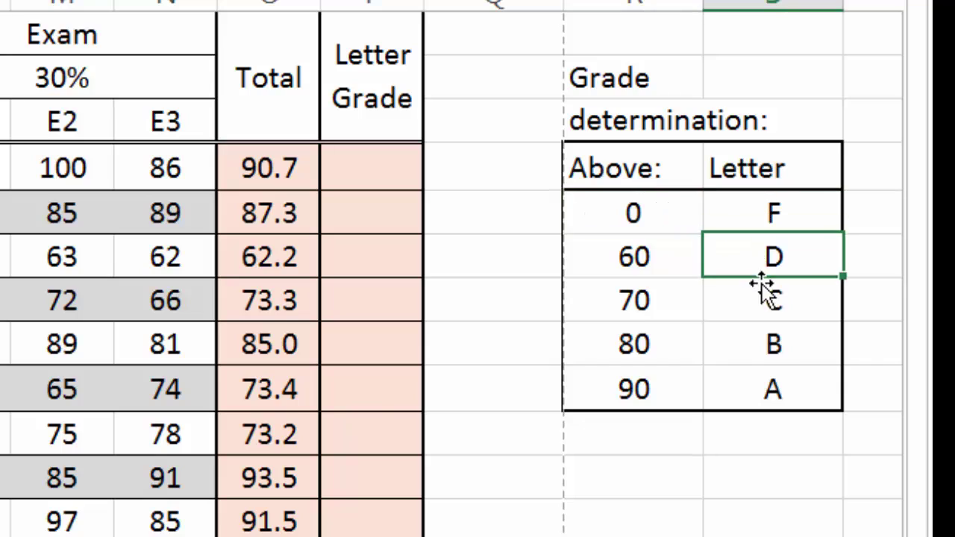
key(Down)
key(Down)
key(Down)
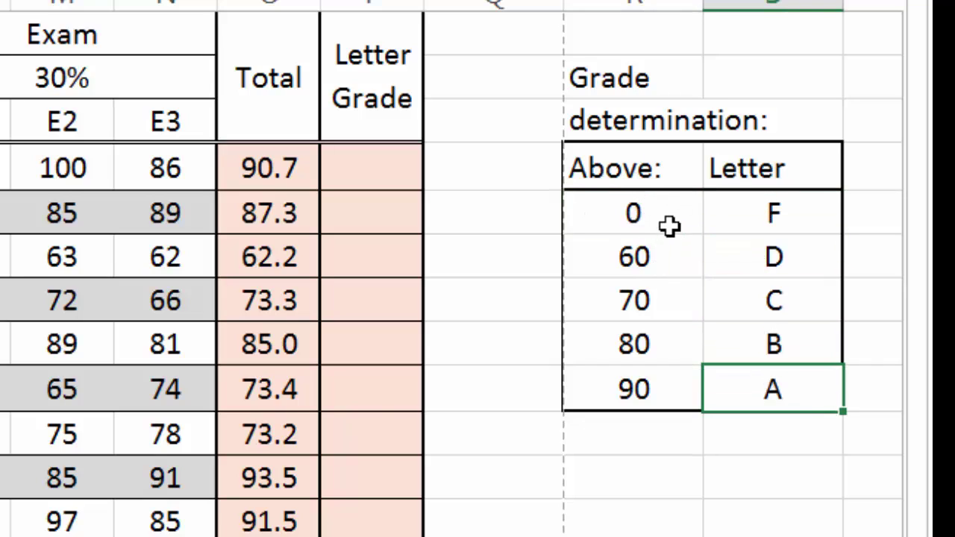
click(779, 218)
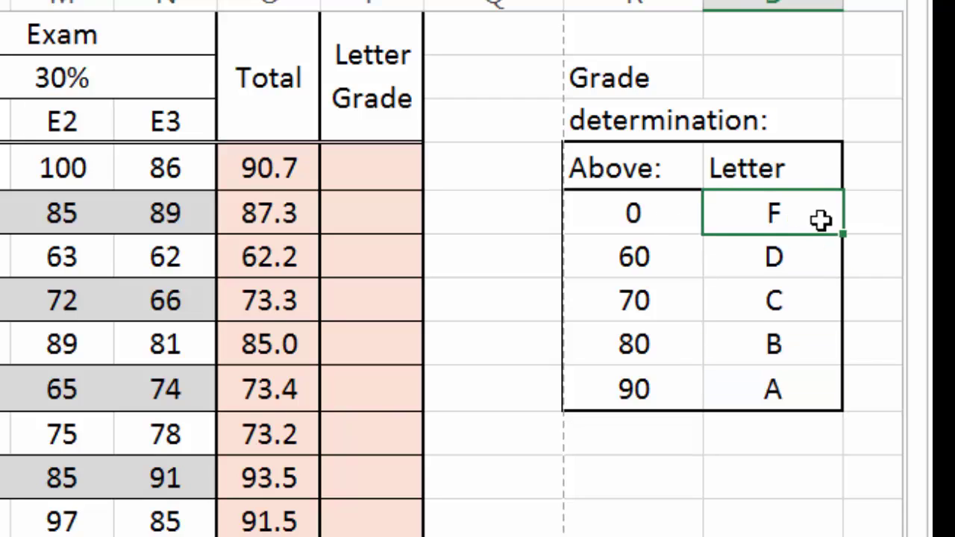
click(666, 259)
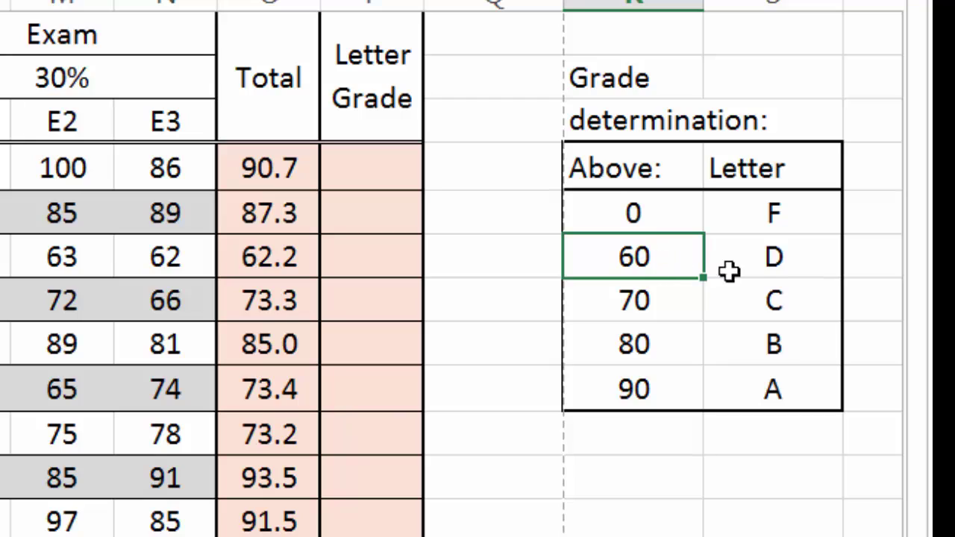
click(753, 258)
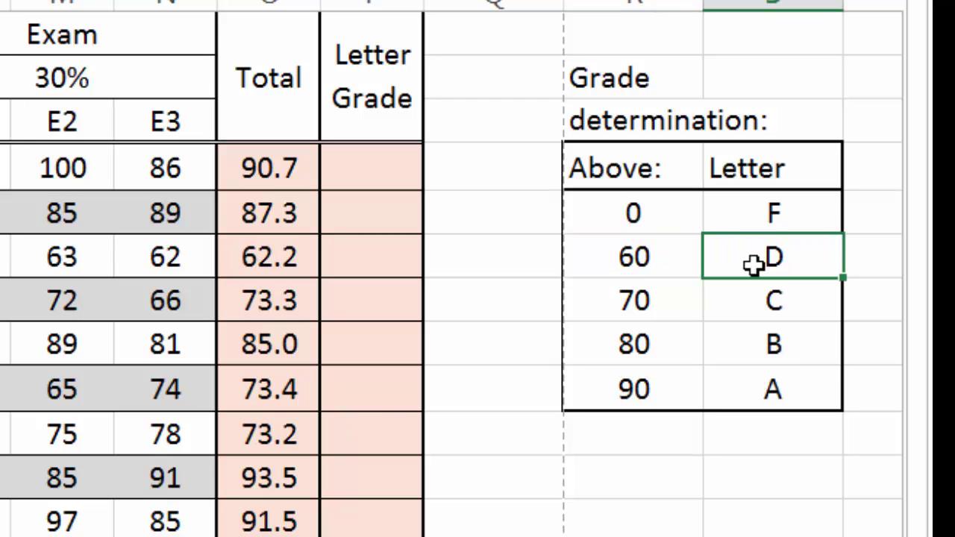
click(658, 305)
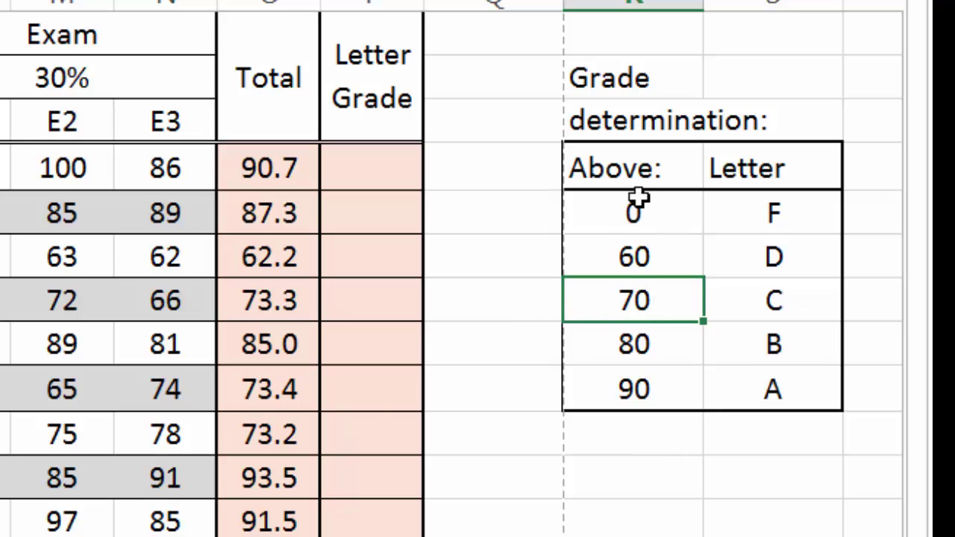
Step: In P4, start the formula =vlookup(O4, using the 90.7 total as lookup value
click(388, 173)
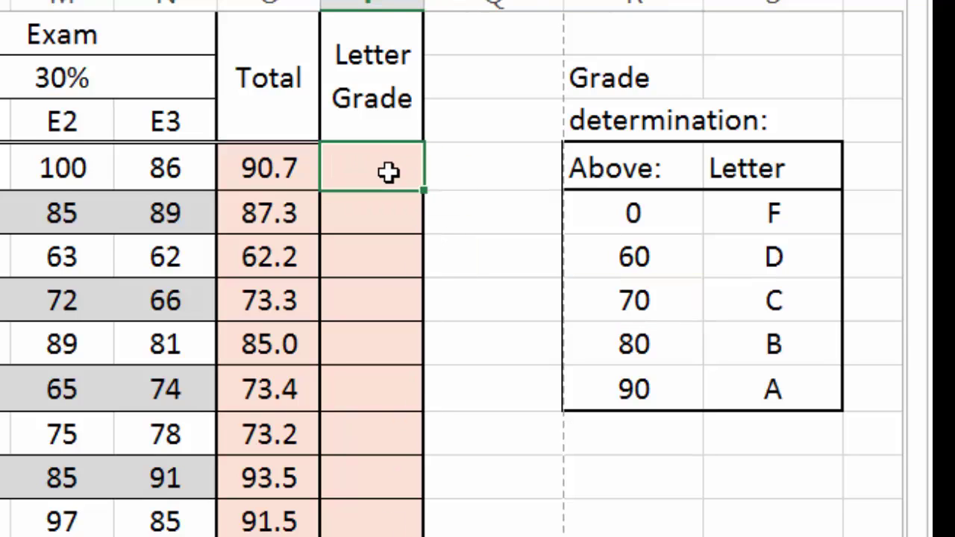
text(=vl)
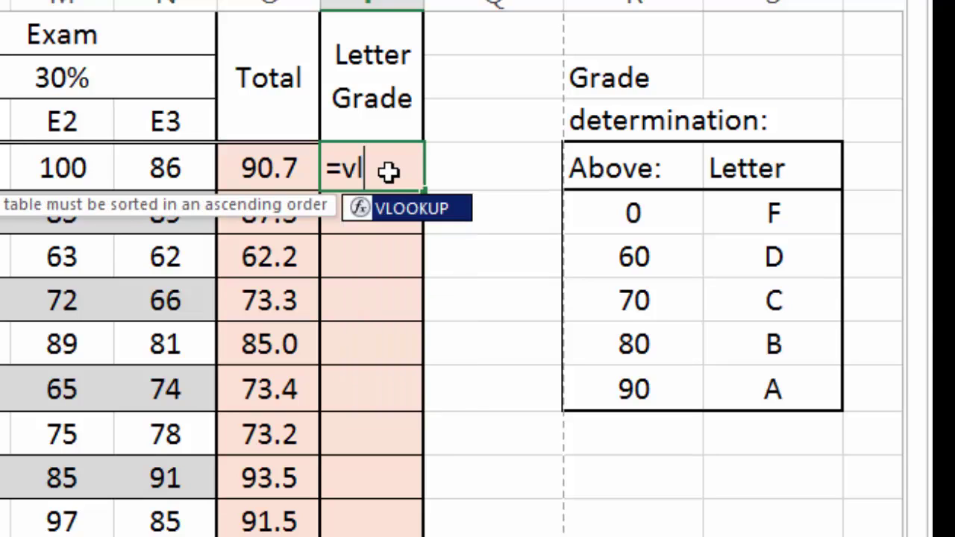
text(ookup)
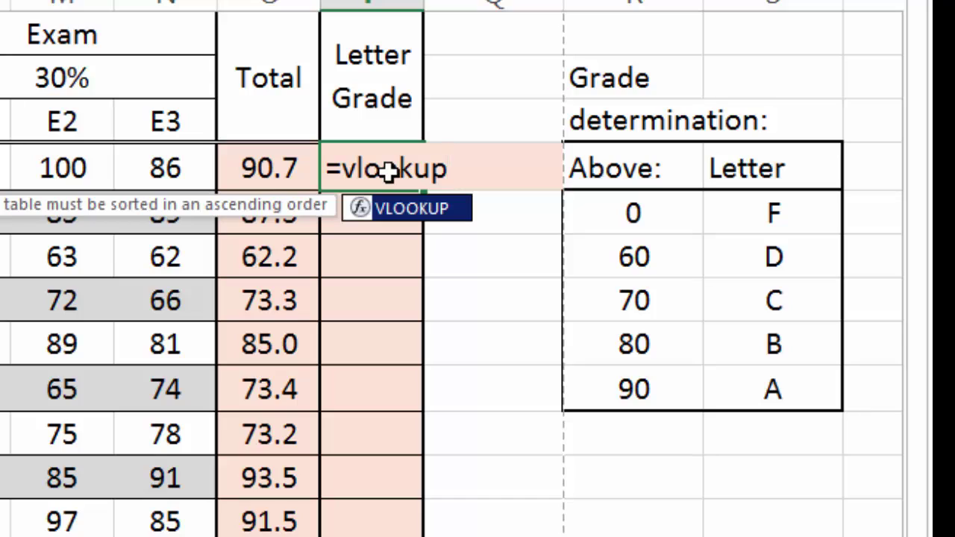
text(()
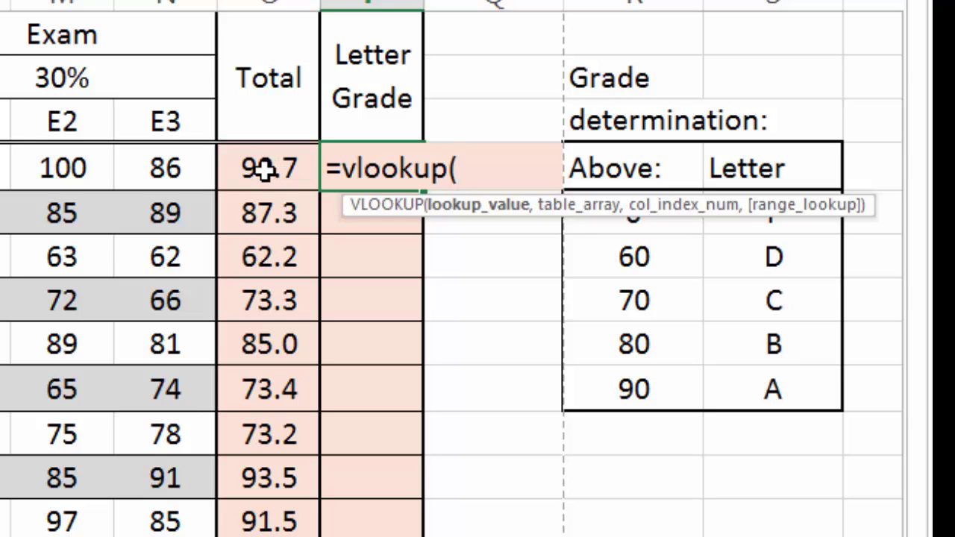
click(266, 170)
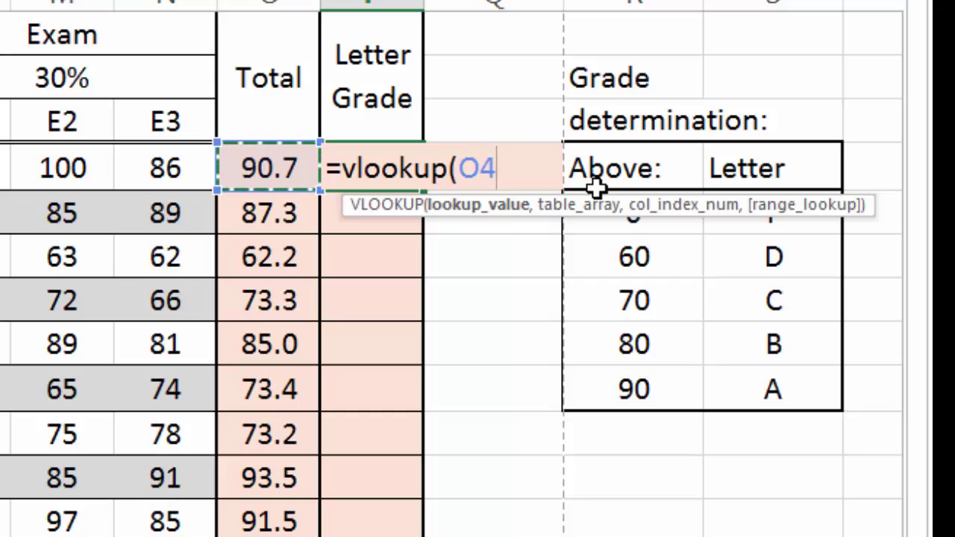
text(,)
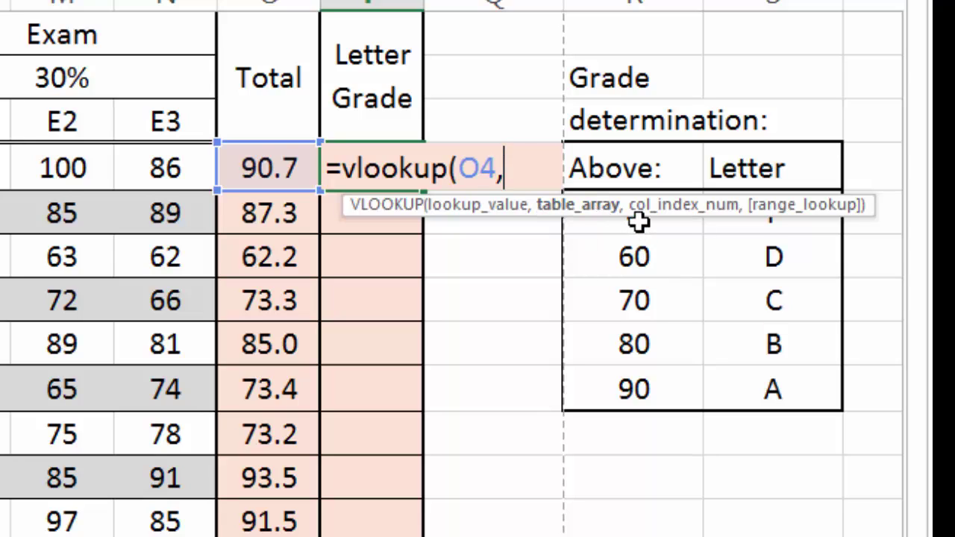
Step: Finish the formula as =VLOOKUP(O4,R5:S9,2) so P4 shows grade A
click(637, 220)
drag(646, 255, 771, 390)
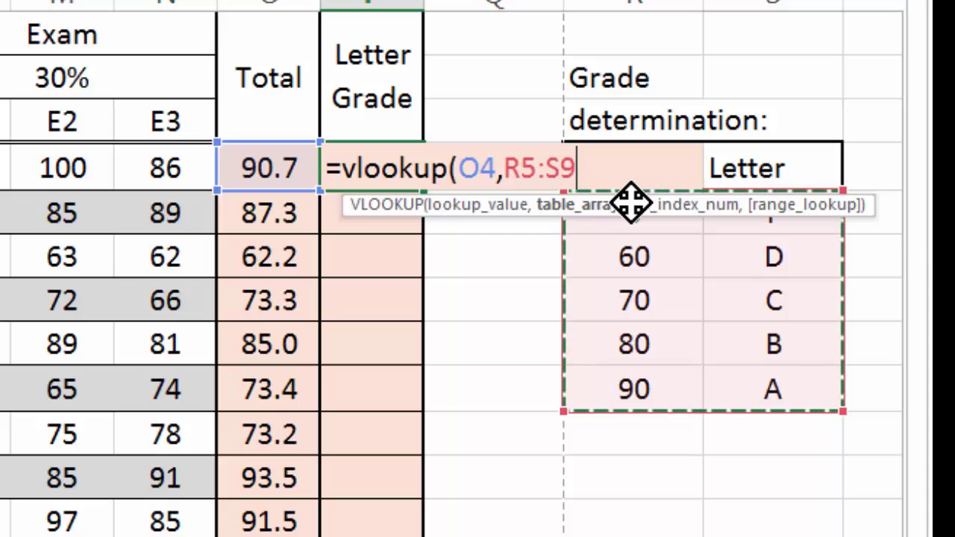
text(,2)
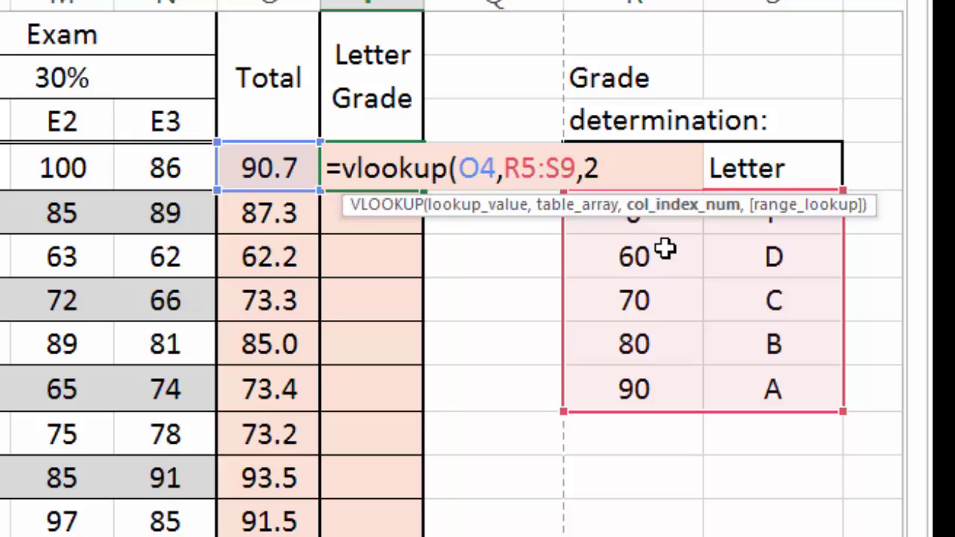
text(,)
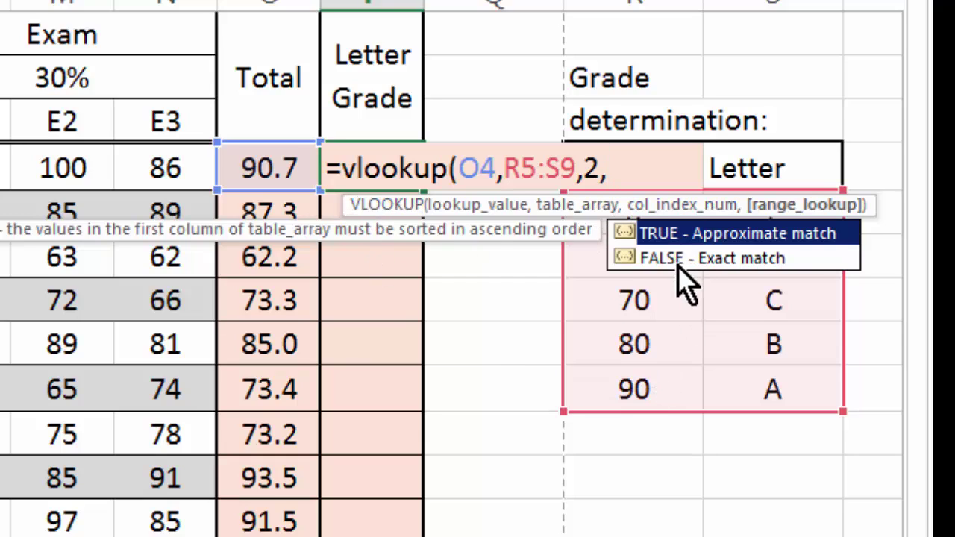
key(BackSpace)
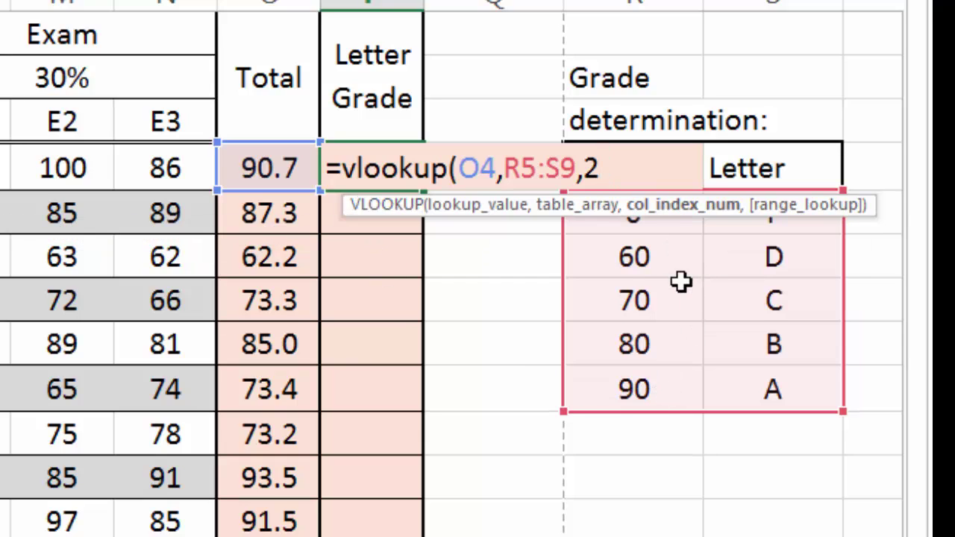
text())
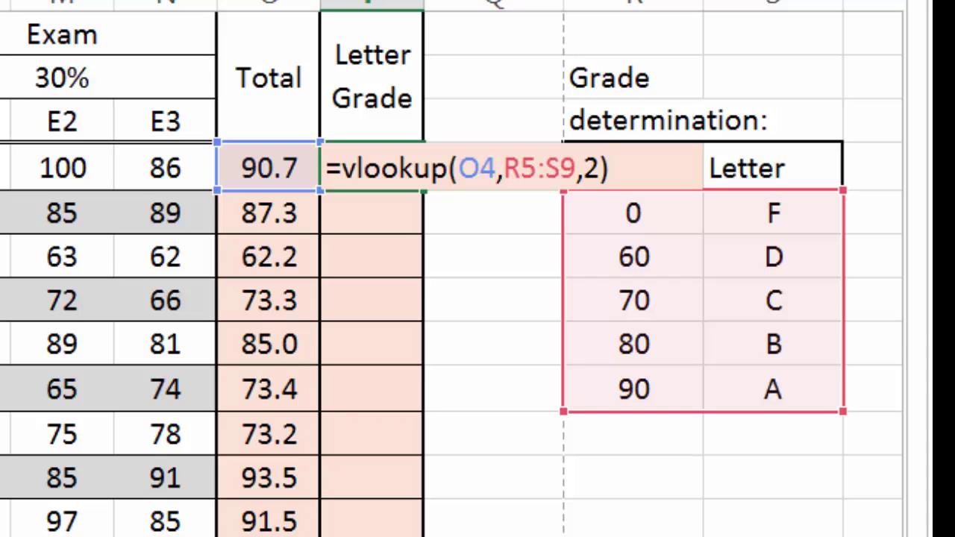
key(Return)
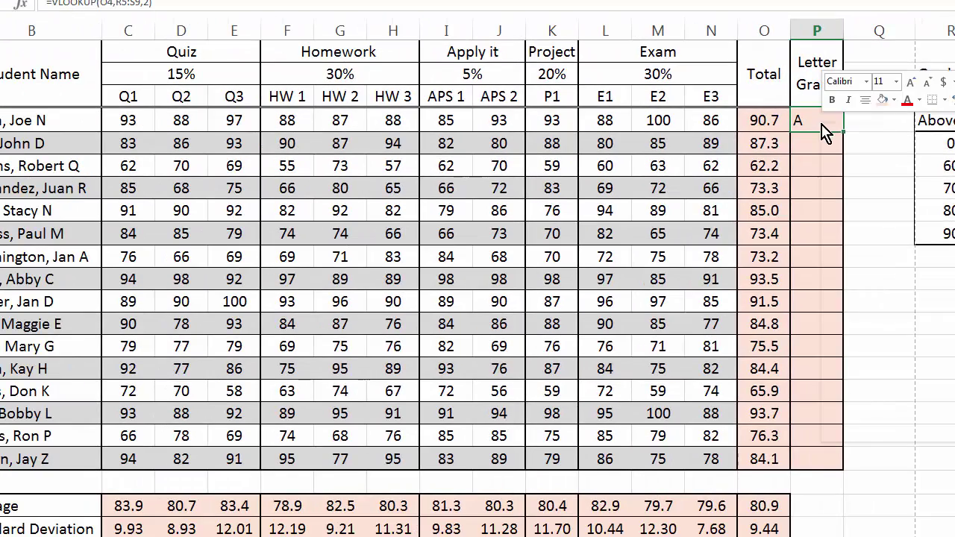
Step: Copy the P4 letter-grade formula into P5:P19, which yields #N/A errors
right_click(377, 170)
click(856, 152)
drag(818, 142, 814, 458)
right_click(814, 458)
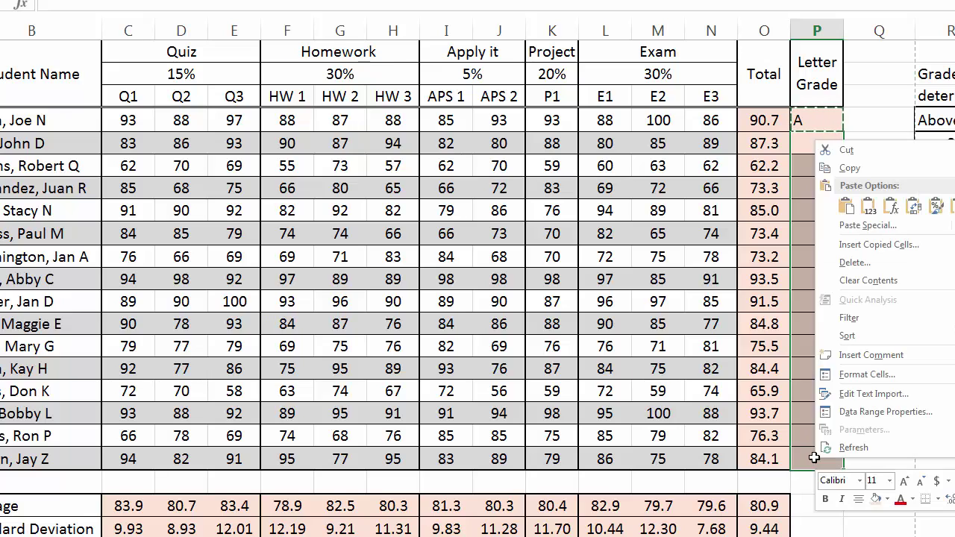
click(890, 209)
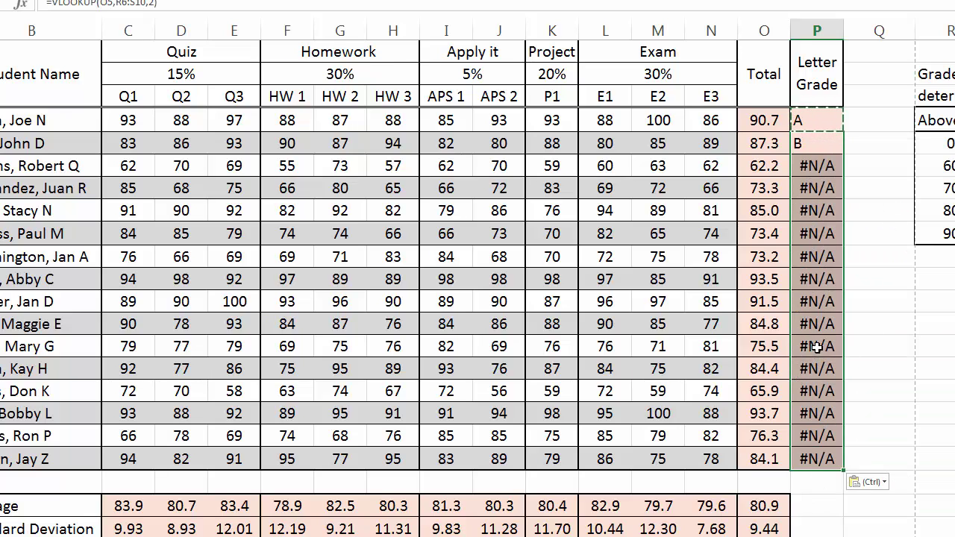
Step: Lock the table range in P4 as =VLOOKUP(O4,$R$5:$S$9,2)
click(816, 120)
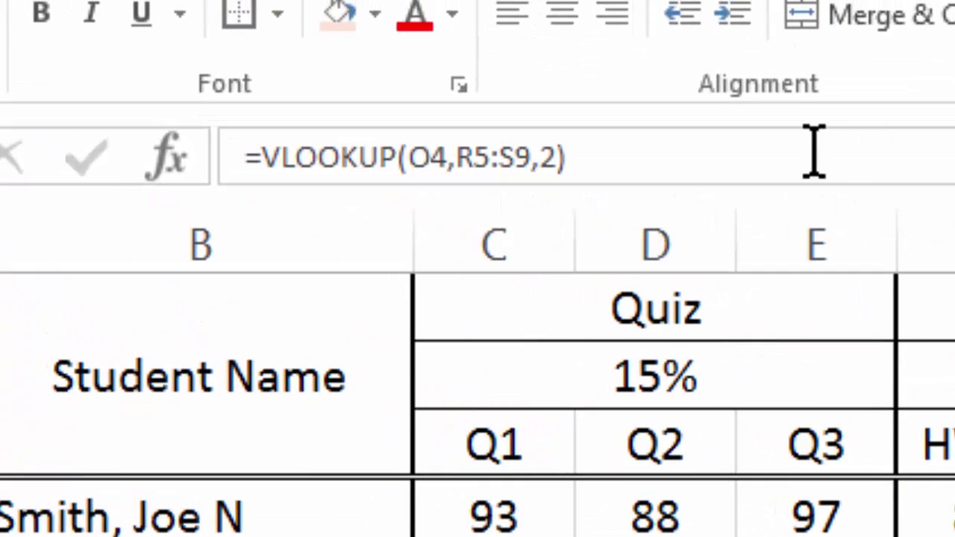
click(816, 153)
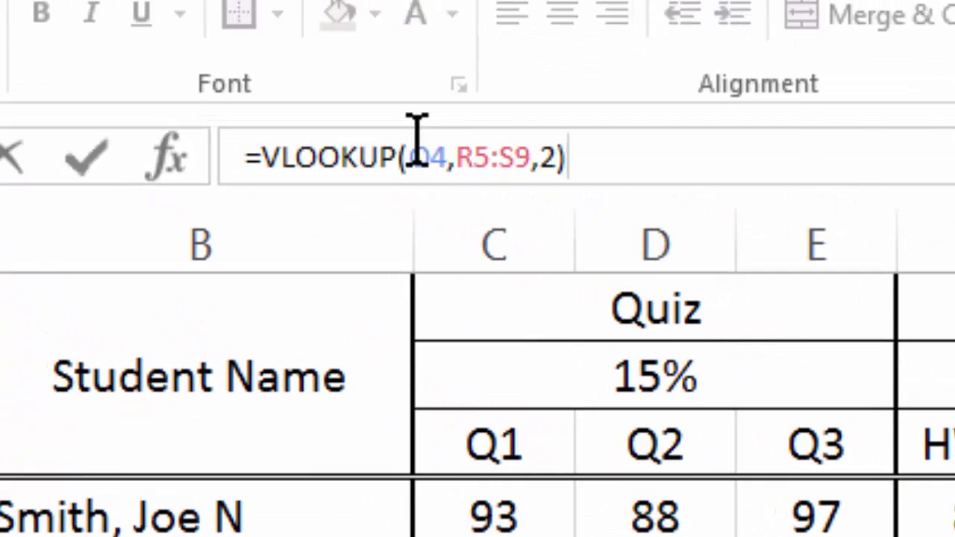
click(454, 157)
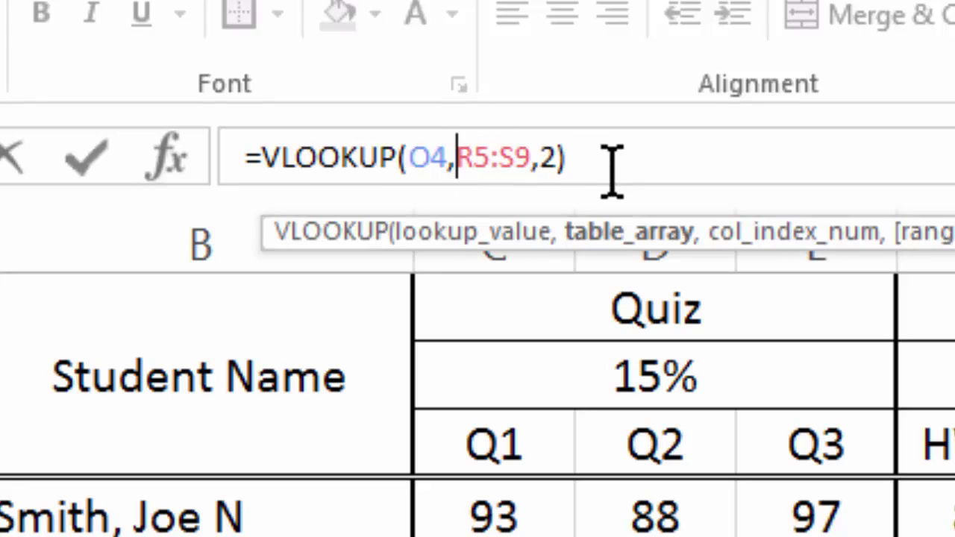
text($)
click(490, 157)
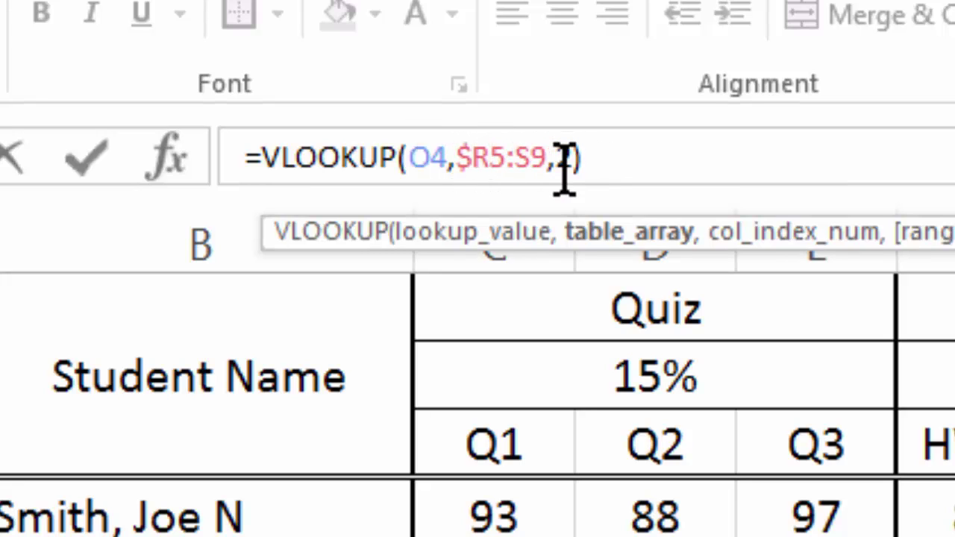
text($)
click(539, 157)
text($)
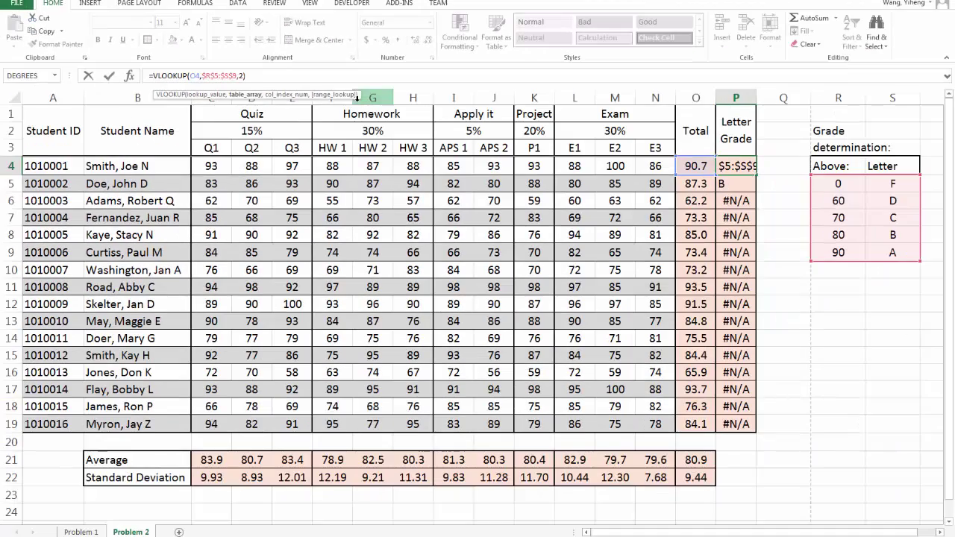
key(Return)
Step: Paste the corrected lookup formula into P5:P19 so all students get grades
right_click(722, 164)
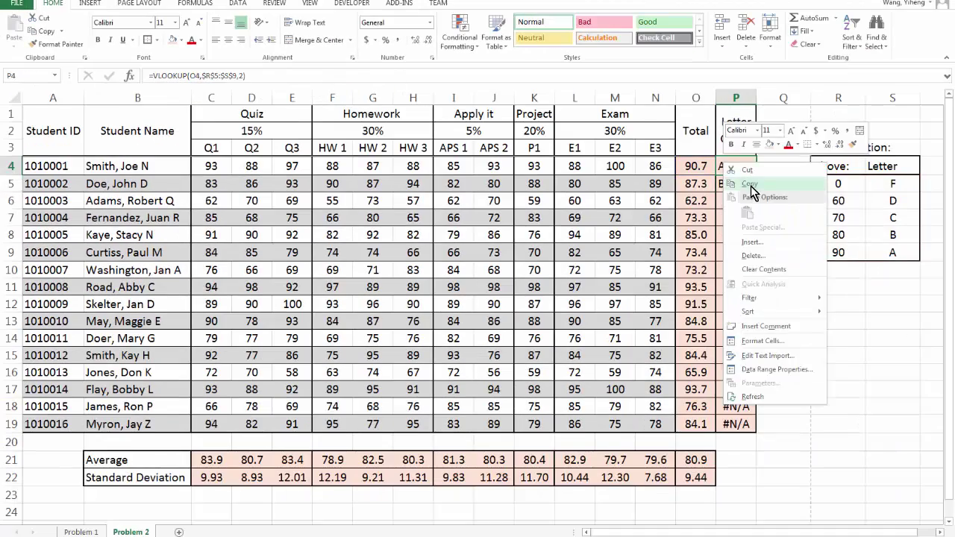
click(753, 188)
drag(731, 166, 738, 423)
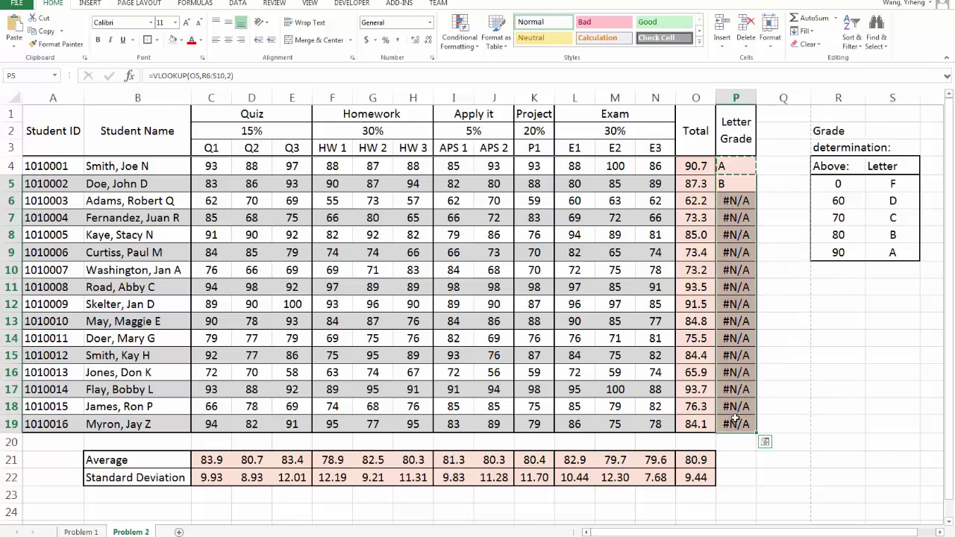
right_click(737, 424)
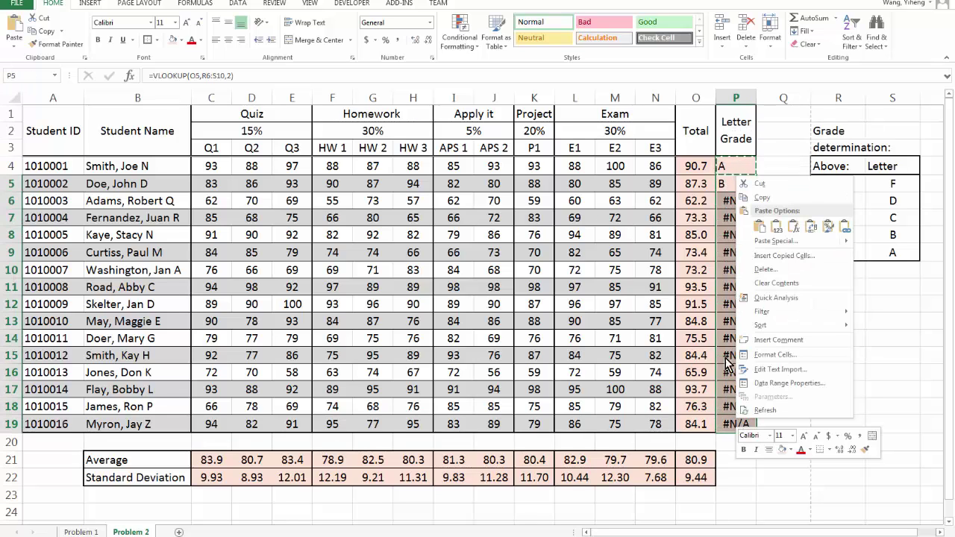
click(795, 227)
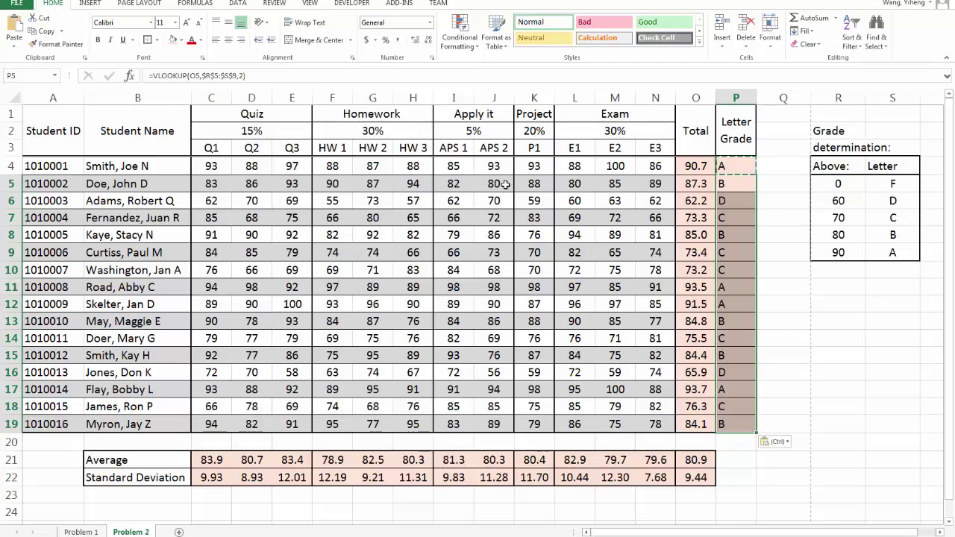
Step: Paste the letter-grade formula into P21 to grade the 80.9 class average as B
click(738, 460)
right_click(737, 458)
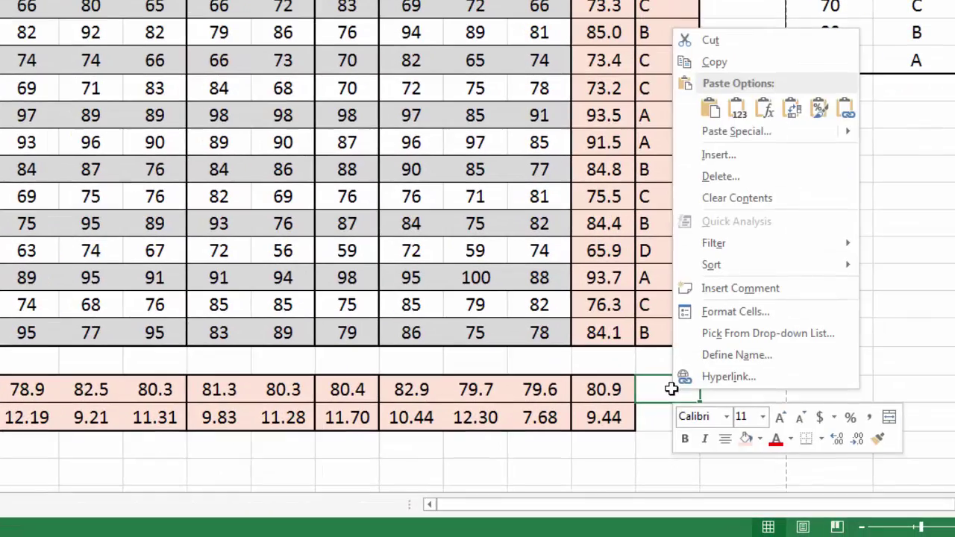
click(768, 113)
click(750, 227)
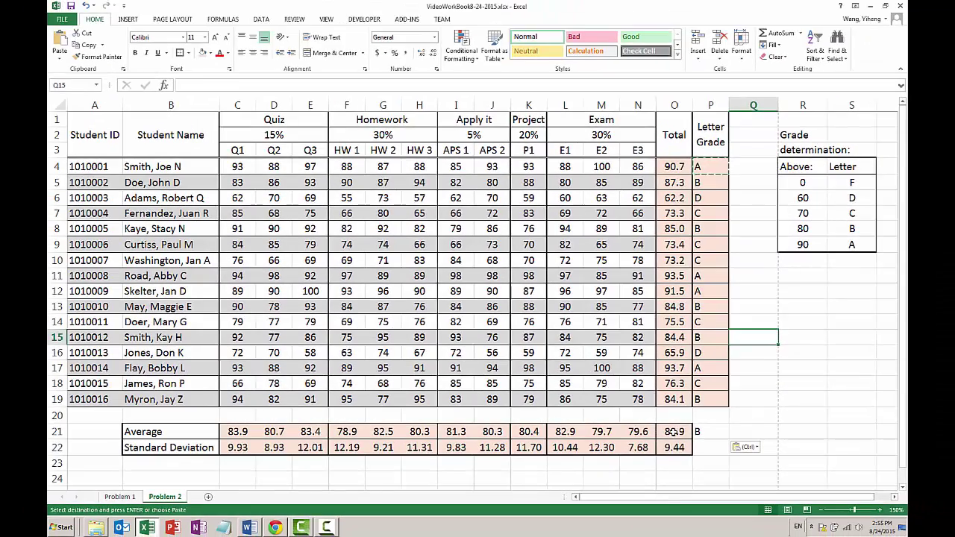
Step: Copy O21:O22's formatting onto P21:P22 with Format Painter
drag(655, 420, 655, 438)
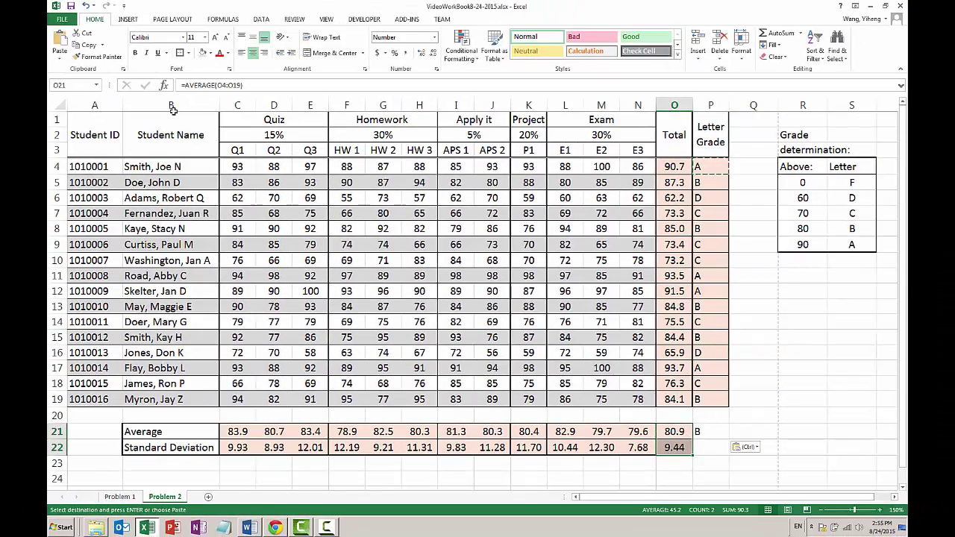
click(95, 58)
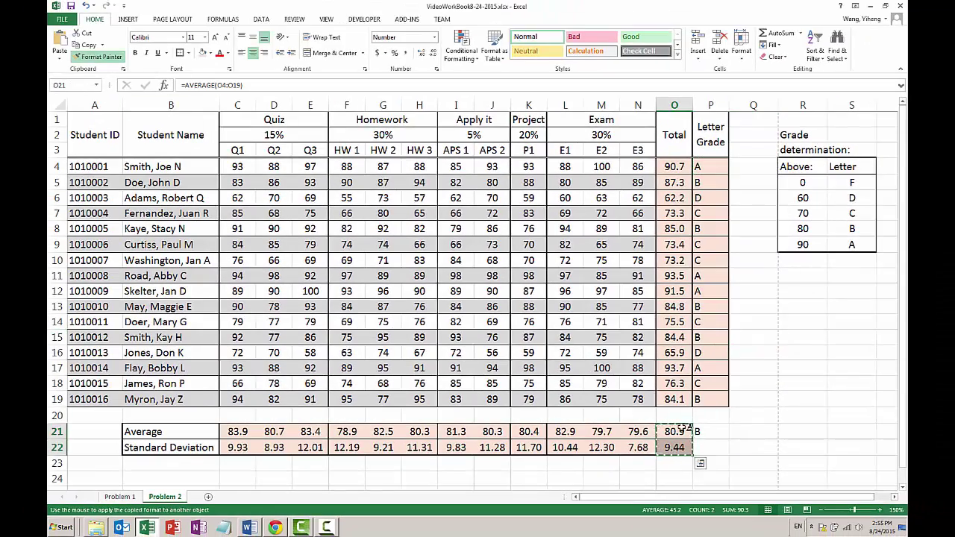
drag(704, 431, 709, 446)
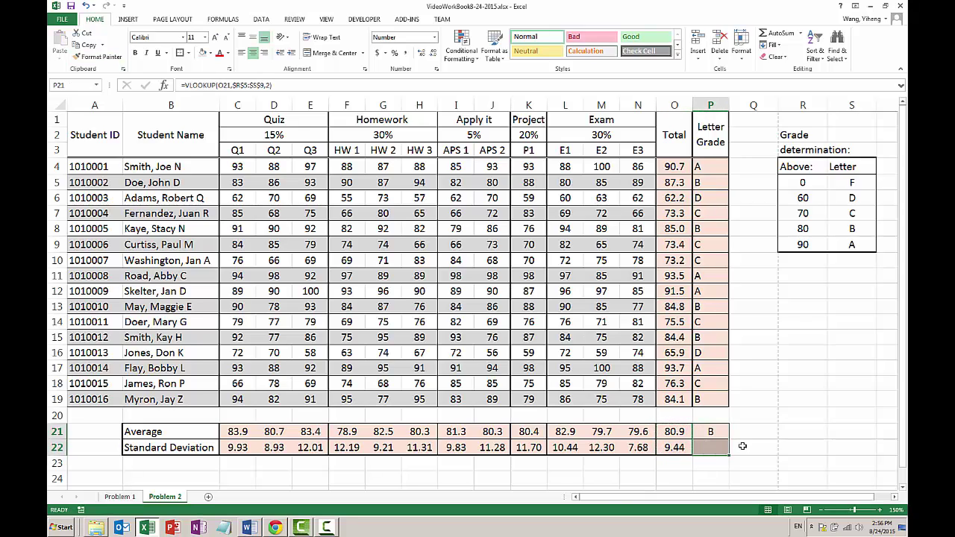
click(744, 443)
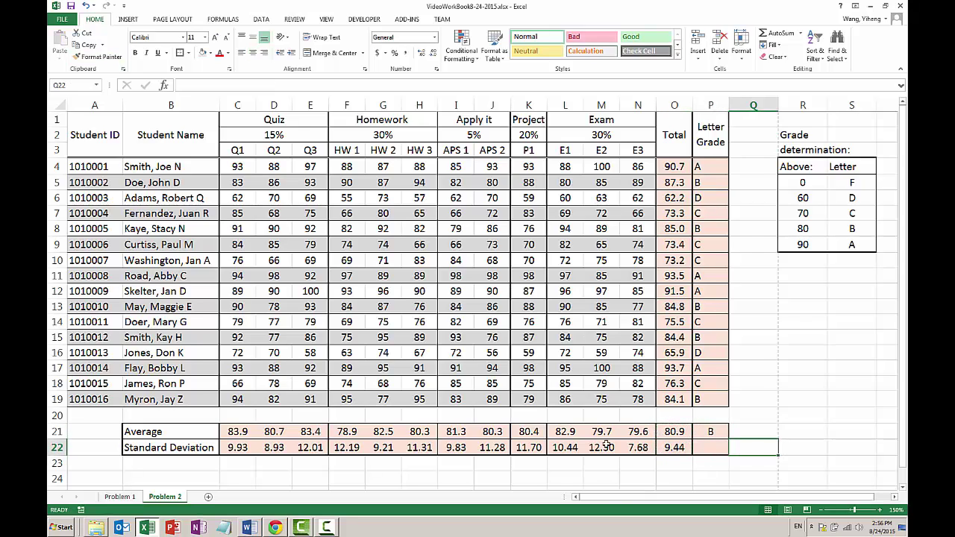
Step: Centre the letter grades in P4:P19
drag(707, 171, 705, 399)
click(252, 52)
drag(753, 244, 757, 267)
click(756, 261)
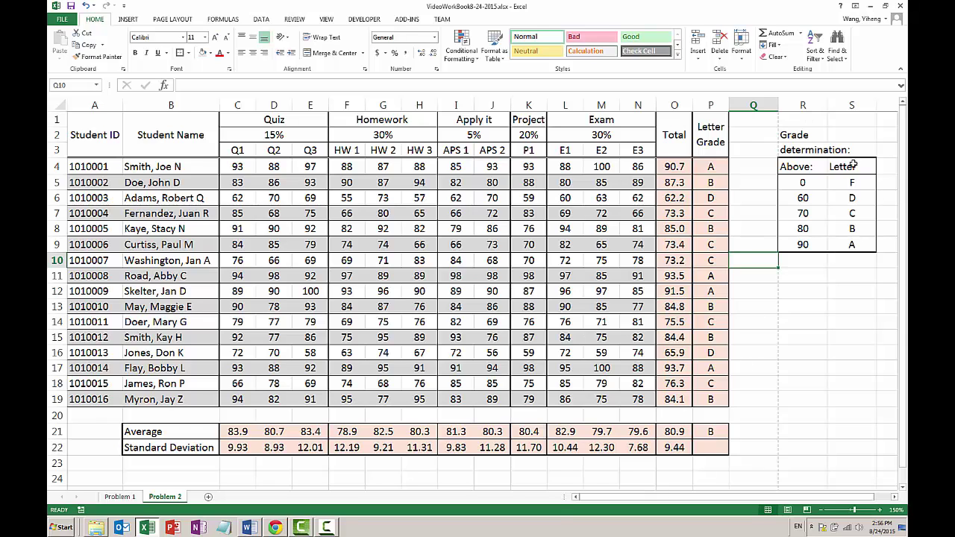
click(61, 20)
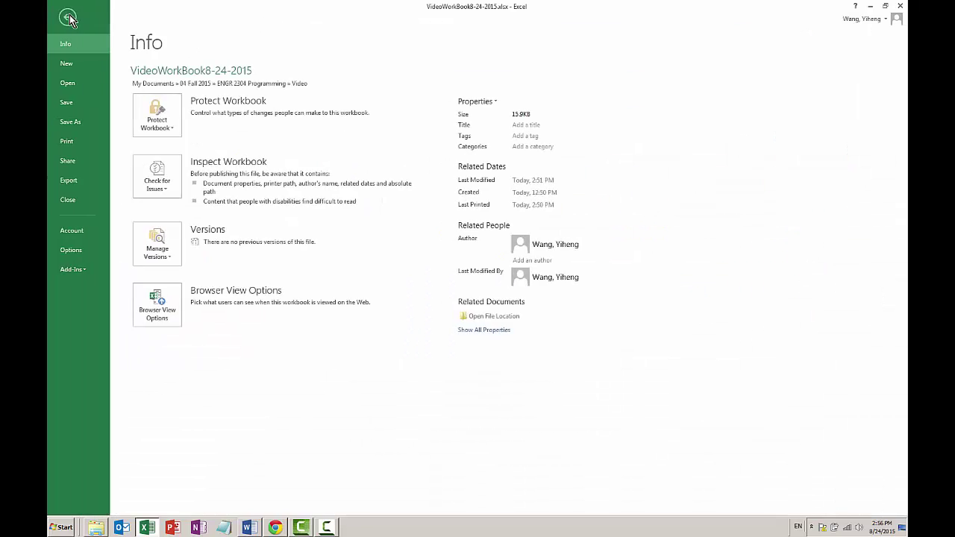
click(82, 144)
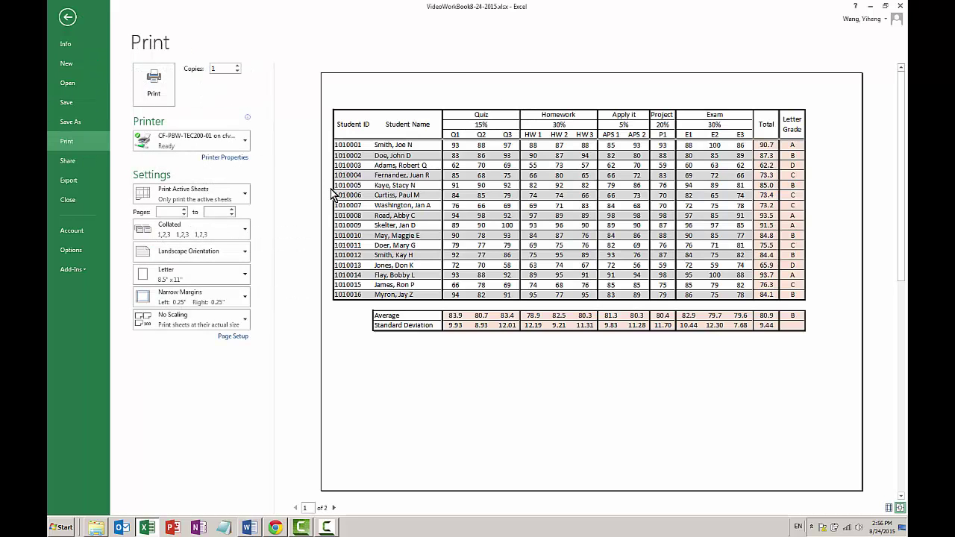
click(334, 508)
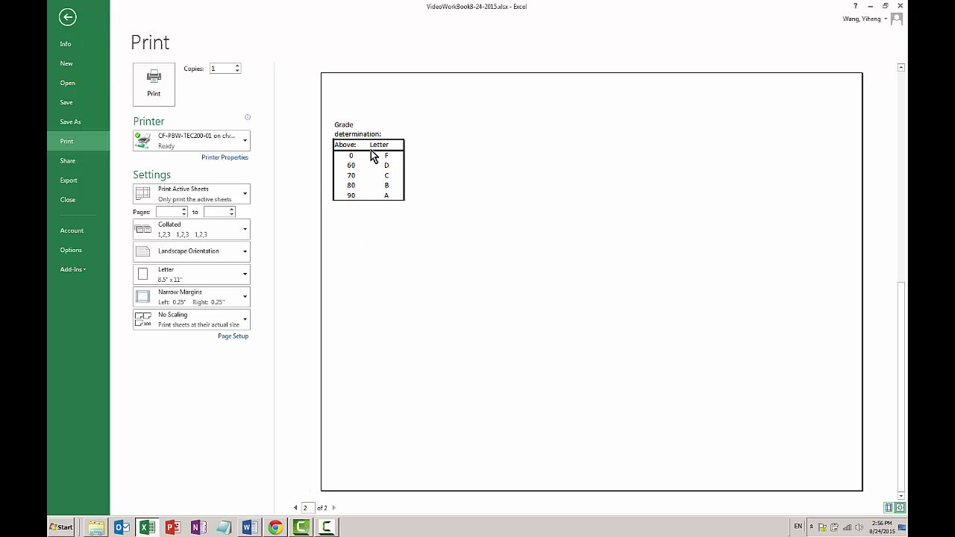
click(71, 22)
click(799, 369)
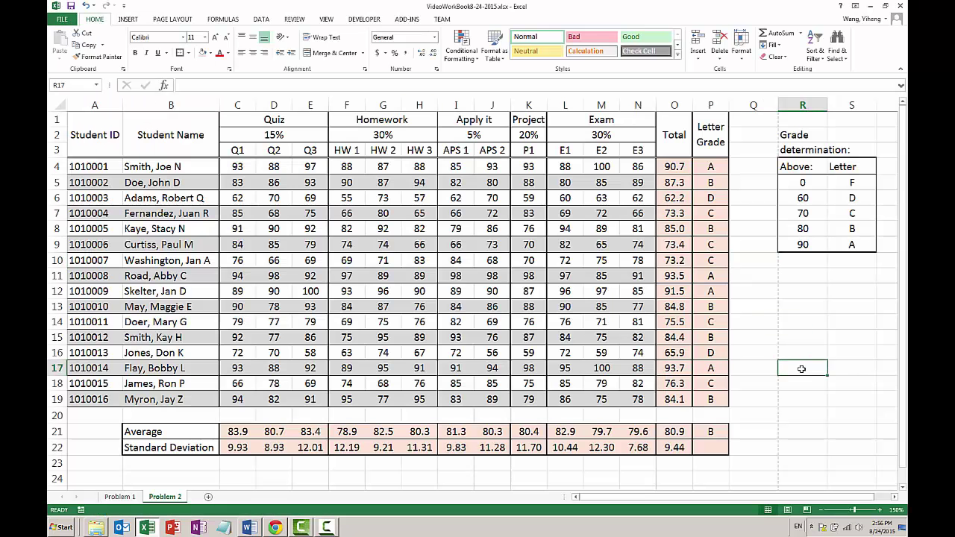
Step: Group columns R:S via Data > Group and collapse the outline, hiding the 0–90 grade table
drag(804, 104, 850, 105)
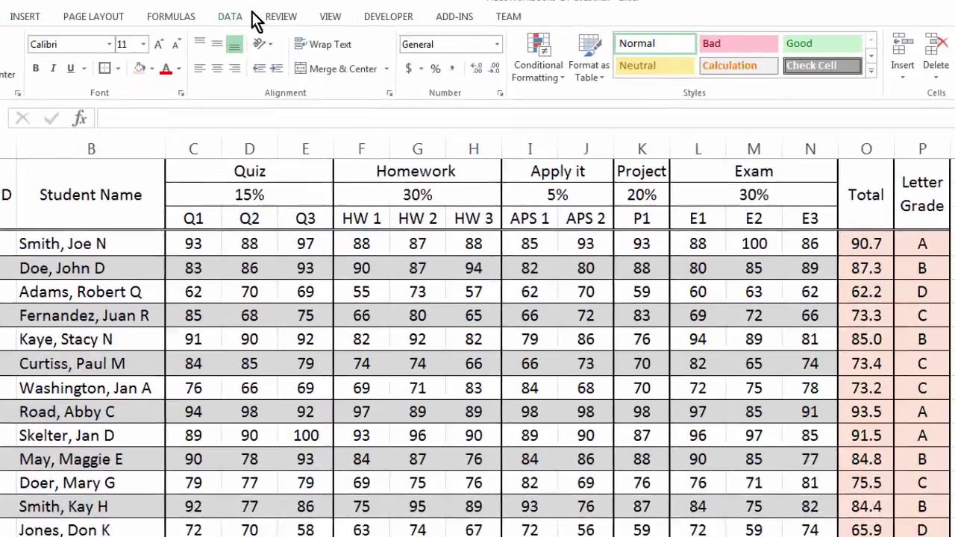
click(260, 20)
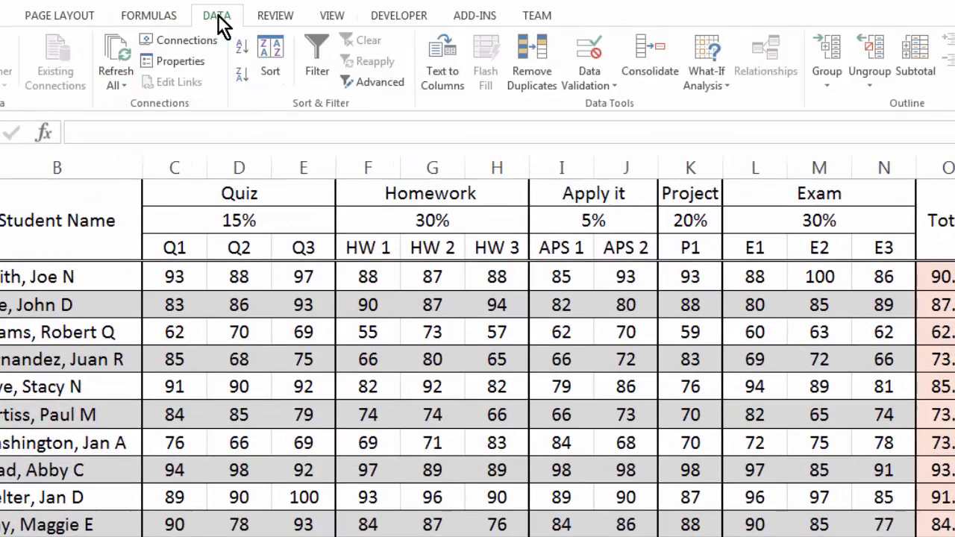
click(831, 54)
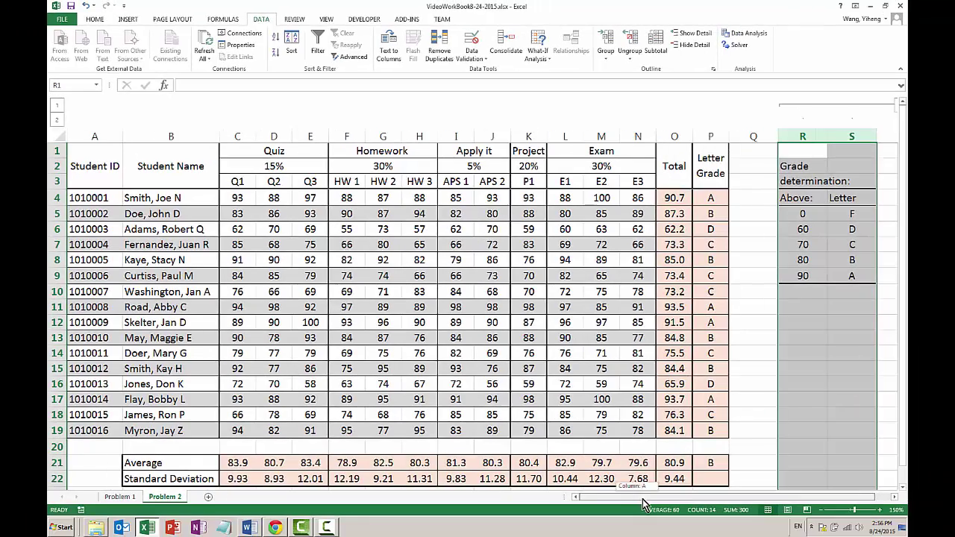
scroll(672, 496, right, 1)
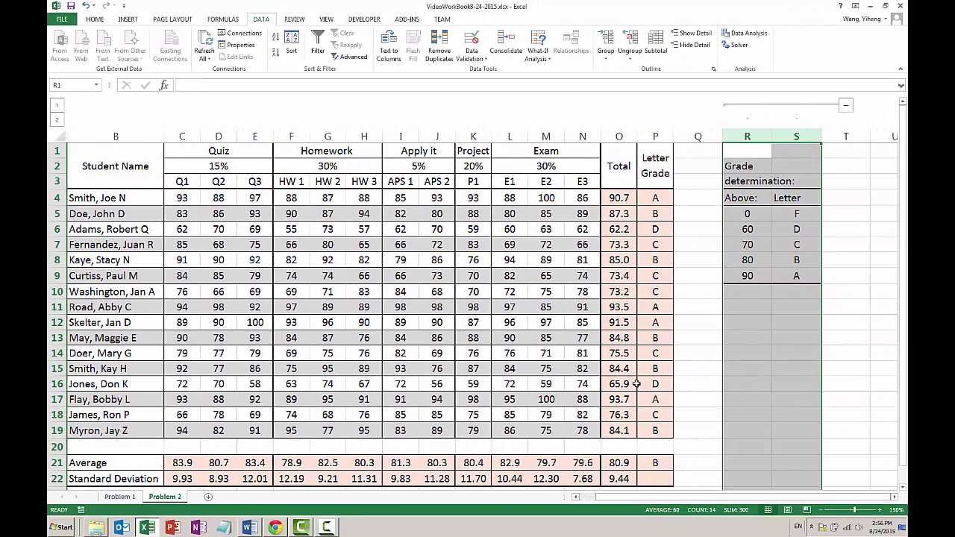
click(846, 107)
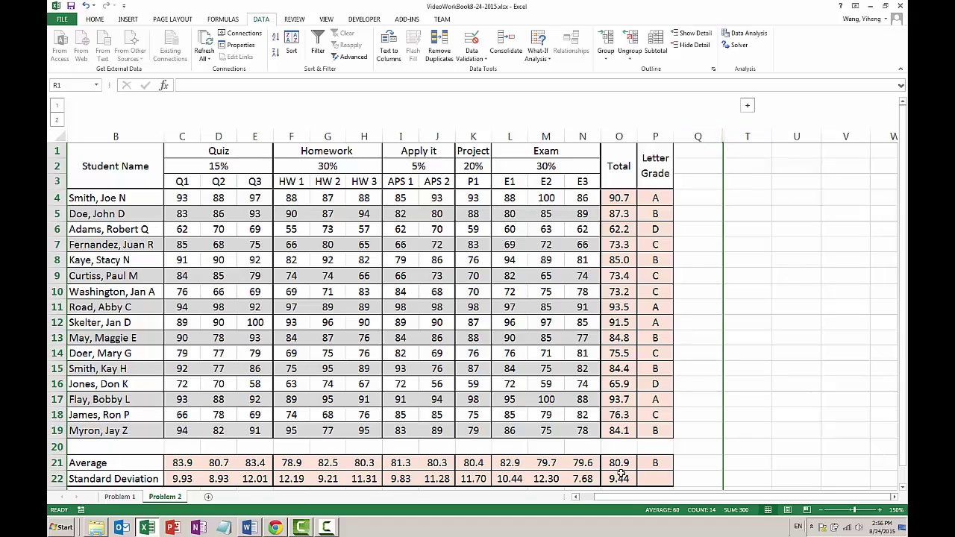
click(747, 106)
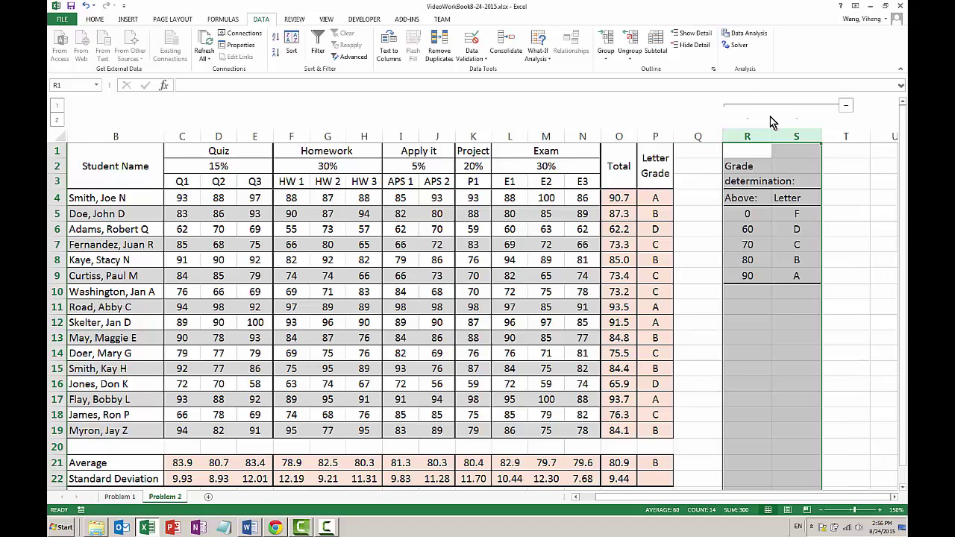
click(846, 106)
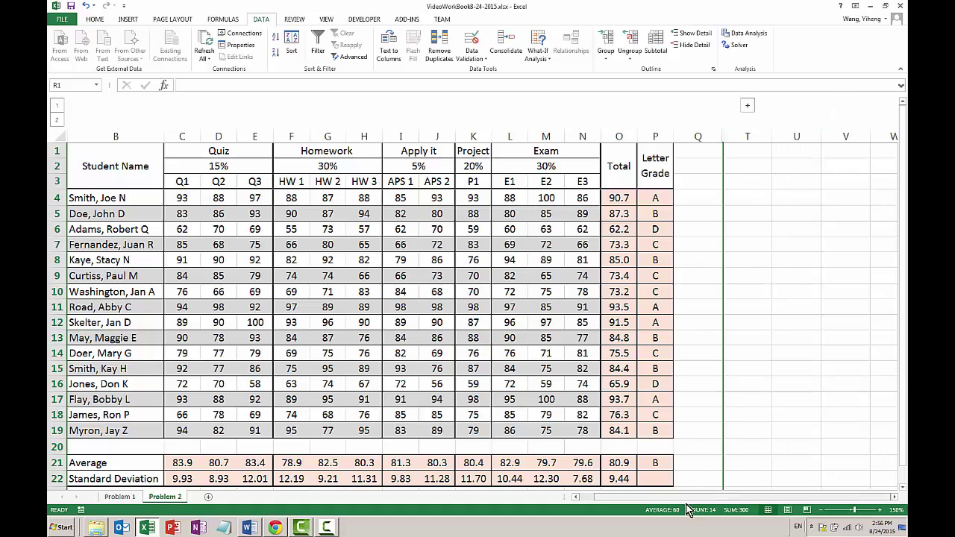
drag(675, 496, 657, 496)
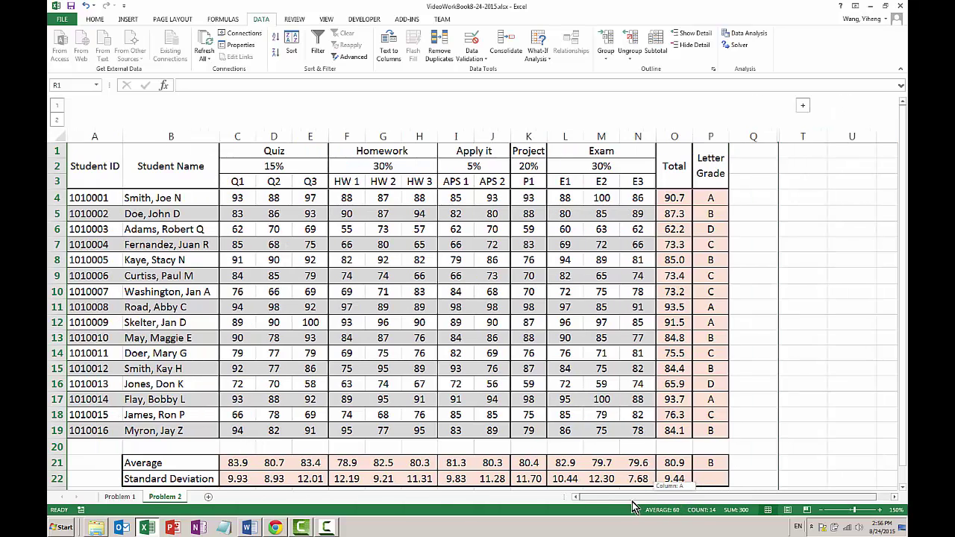
Step: Confirm a one-page print preview, then save as PDF VideoWorkBook8-24-2015.pdf on the Desktop
click(62, 19)
click(69, 141)
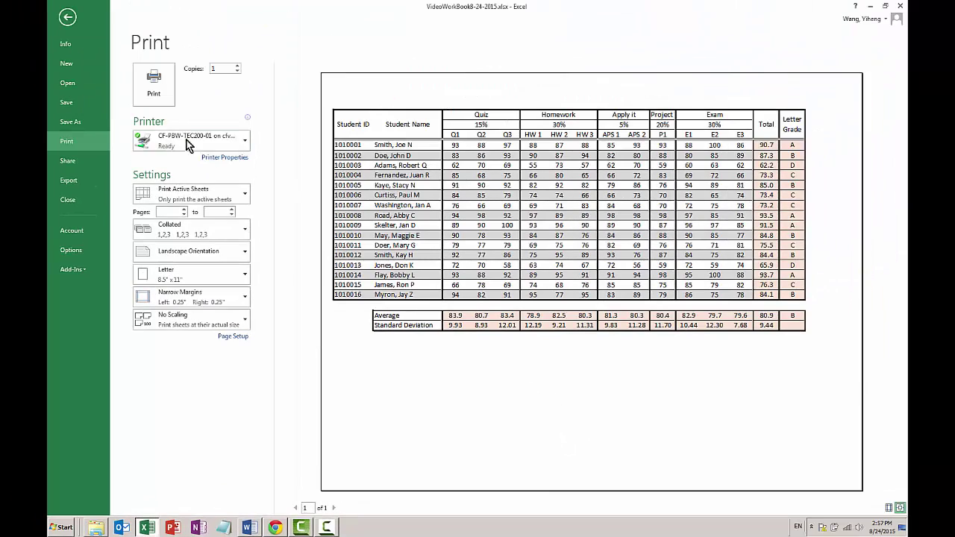
click(67, 126)
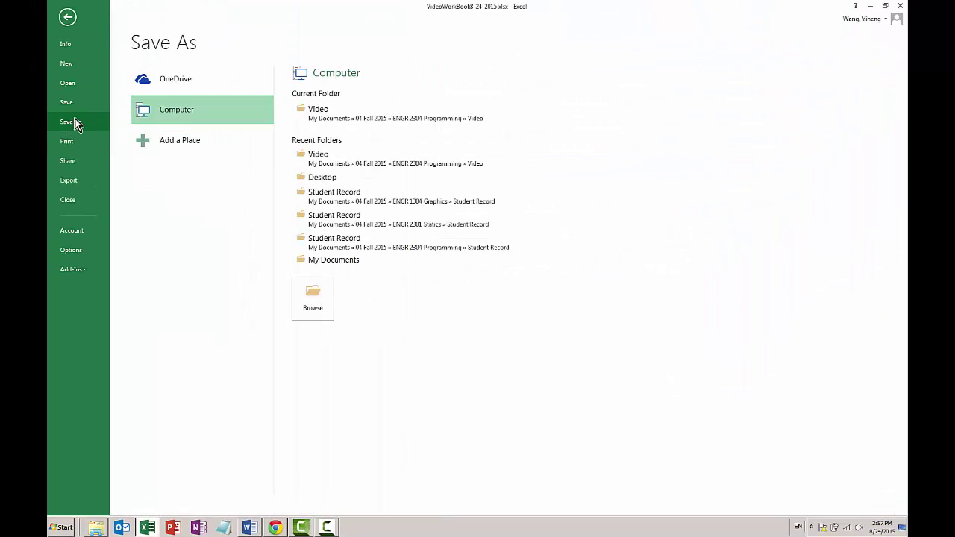
click(332, 175)
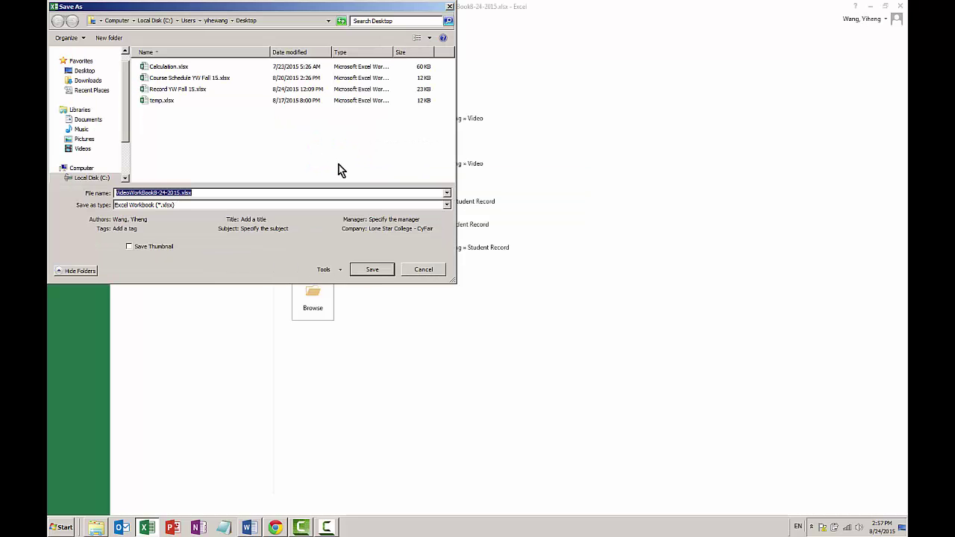
click(168, 203)
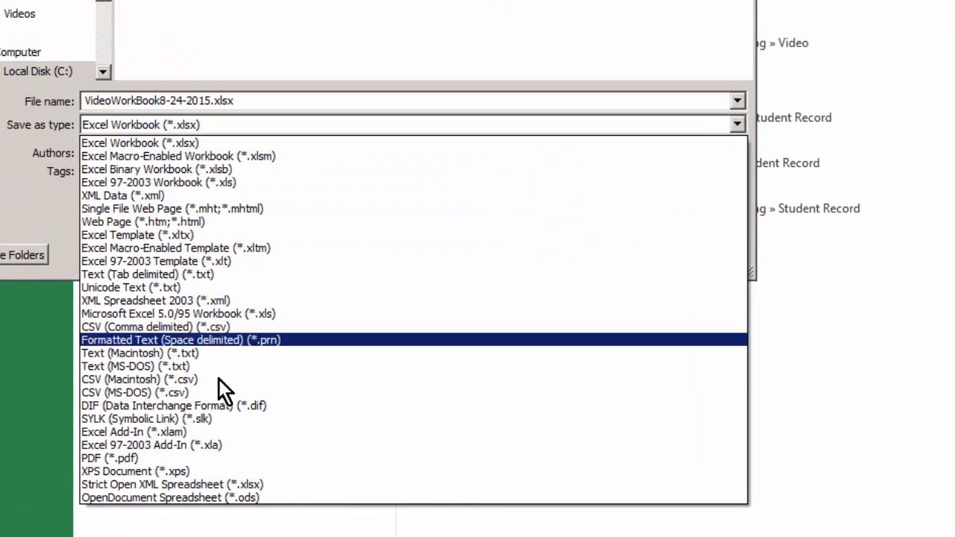
click(201, 461)
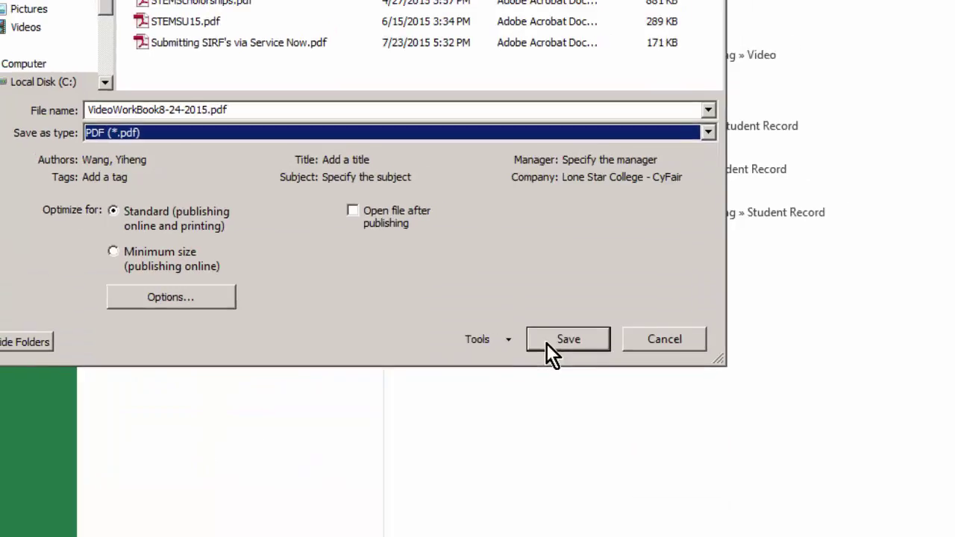
click(576, 342)
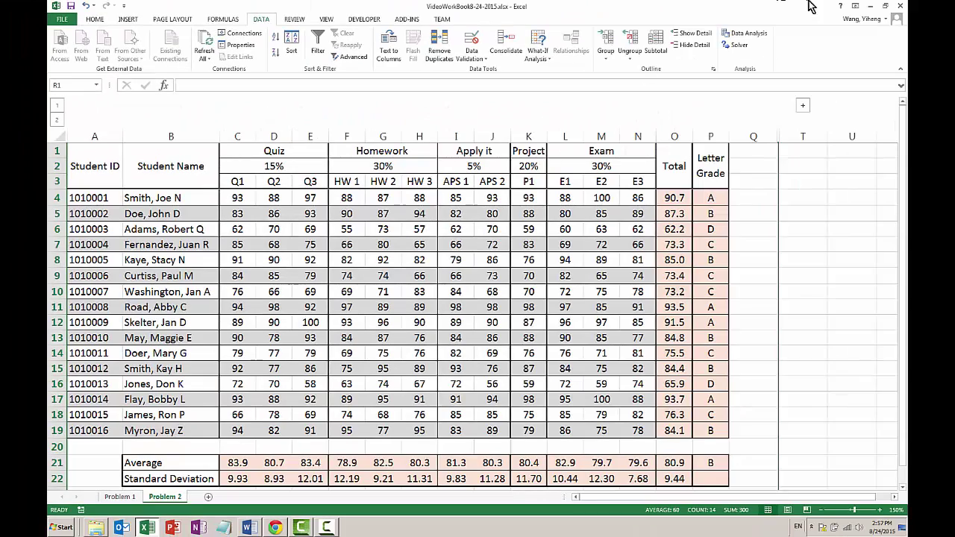
Step: Minimize Excel and open VideoWorkBook8-24-2015.pdf from the desktop in Adobe Reader
click(871, 6)
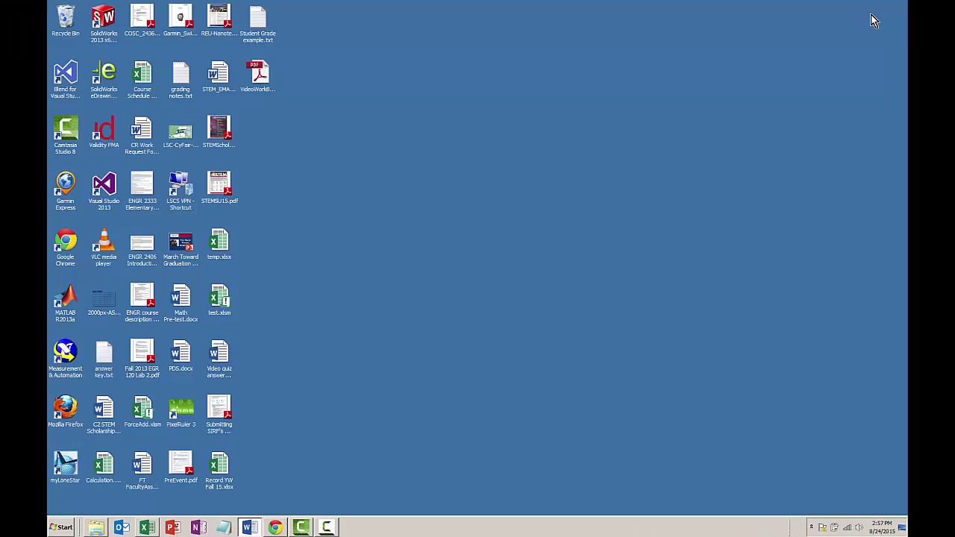
double_click(263, 76)
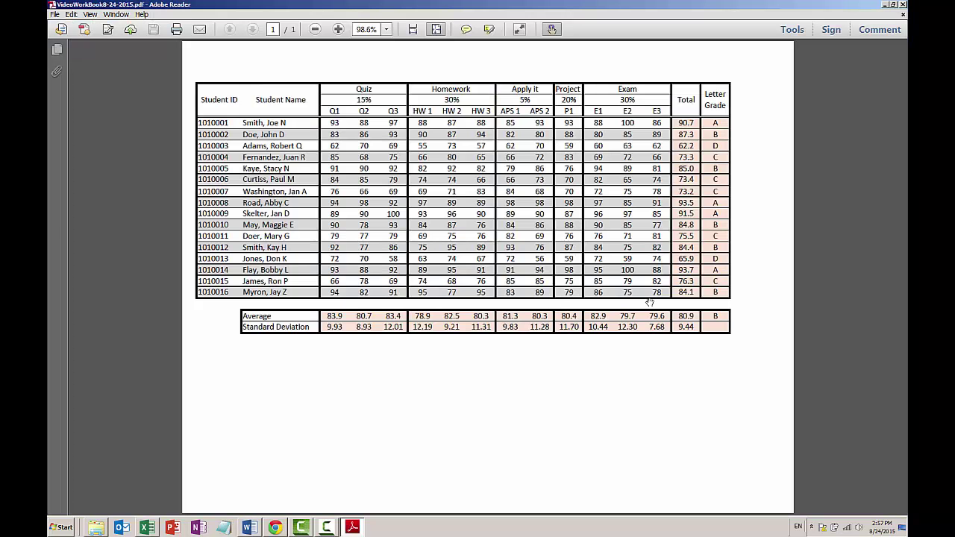